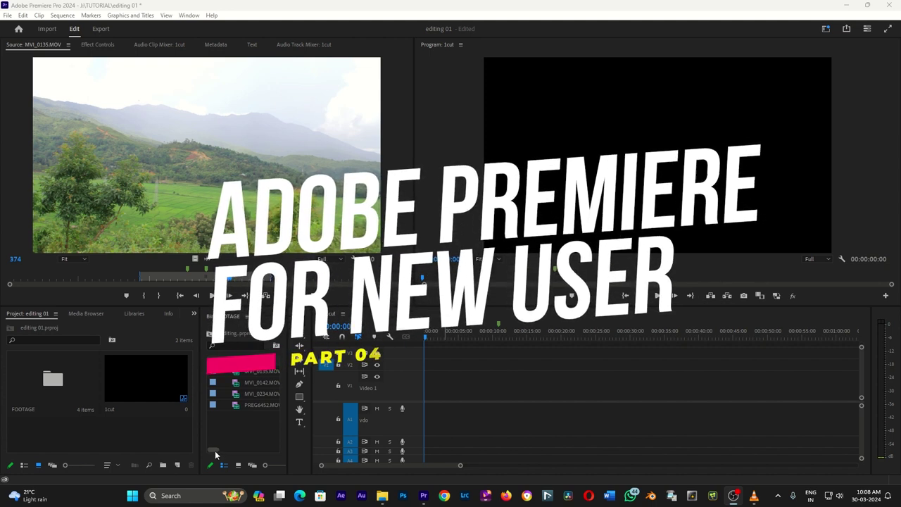
Step: Widen the FOOTAGE bin to reveal the Frame Rate column, keeping list view
left_click_drag(203, 449, 123, 449)
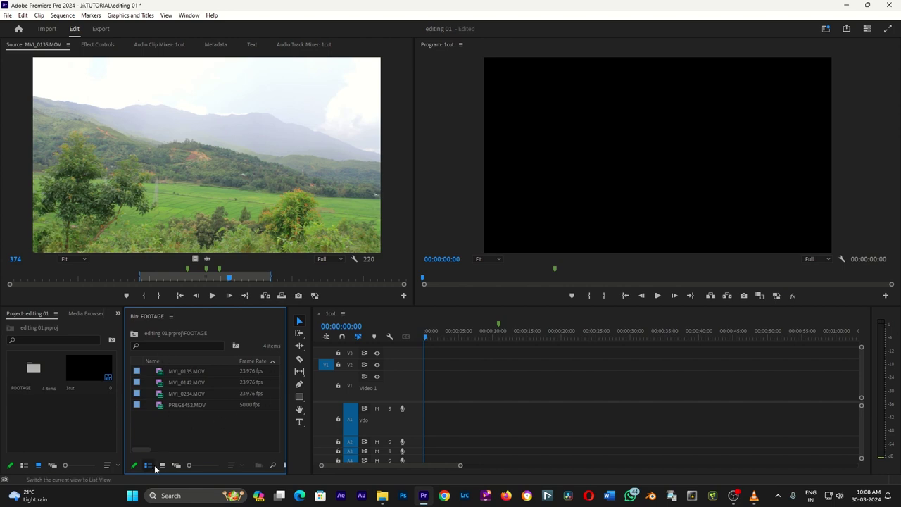
left_click(161, 466)
left_click(150, 467)
Step: Place the four FOOTAGE clips into 1cut, keeping the existing sequence settings
mouse_move(195, 426)
left_mouse_down()
mouse_move(163, 381)
mouse_move(444, 385)
left_mouse_up()
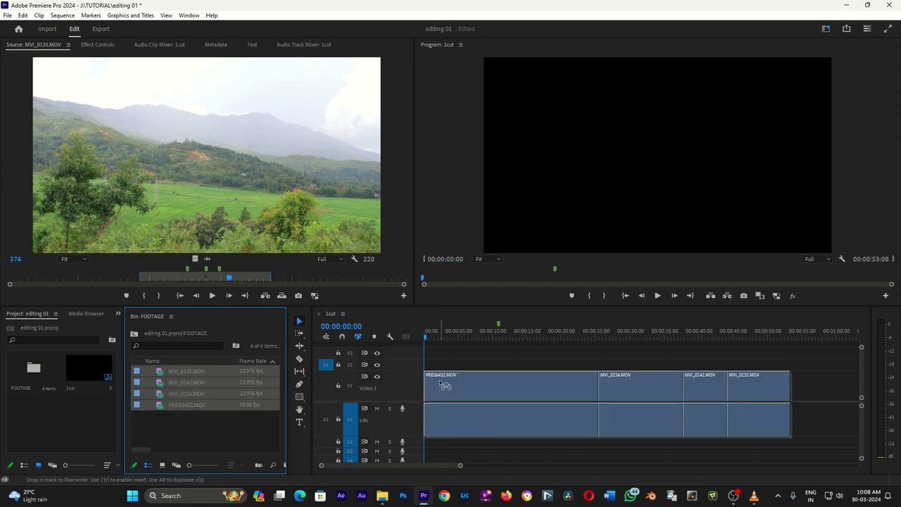
left_click_drag(444, 384, 442, 380)
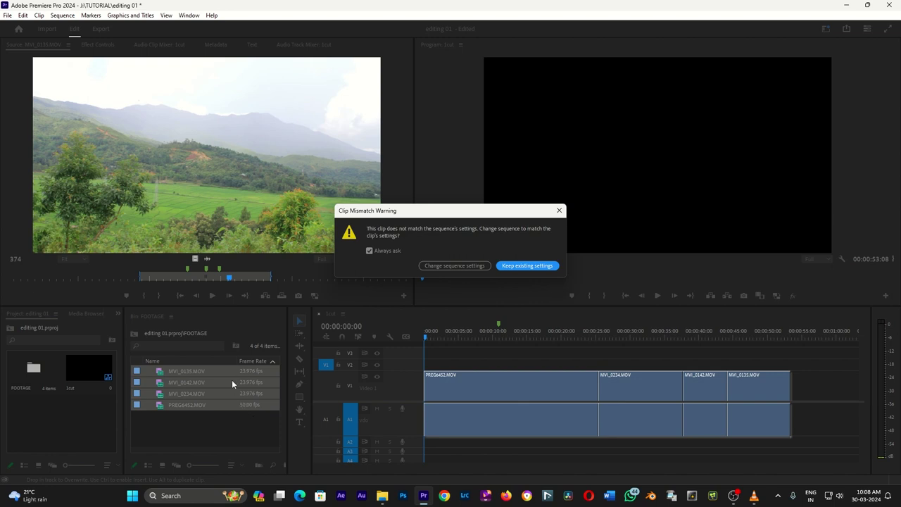
left_click(546, 267)
Step: Scrub to 00:00:12:18, delete all the placed clips, and return the playhead to the start
left_click(449, 336)
left_click(478, 341)
left_click(511, 336)
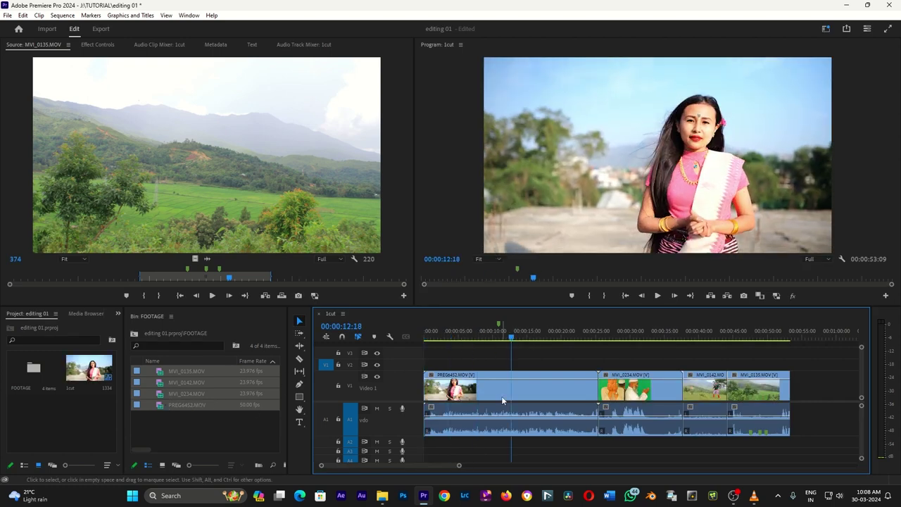
key("Delete")
key("Home")
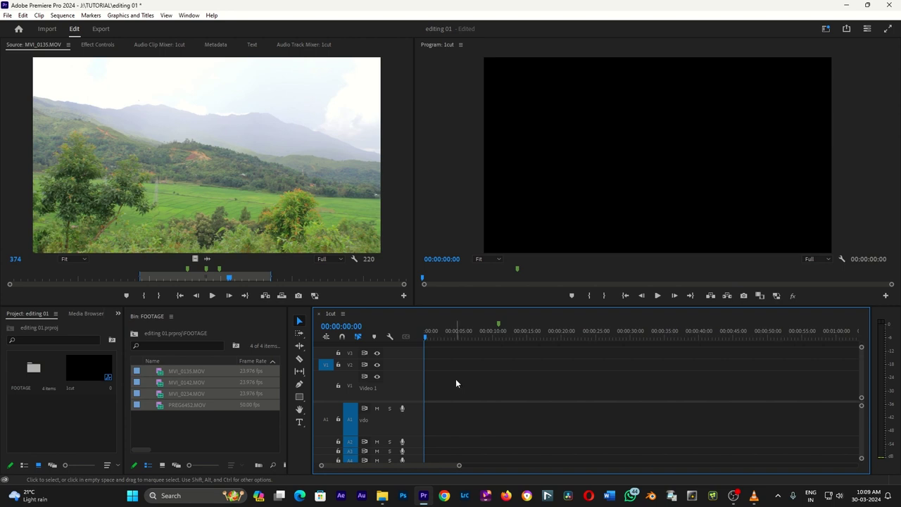
Step: Import a vlcsnap still image from the Pictures folder into the project
left_click_drag(187, 414, 163, 373)
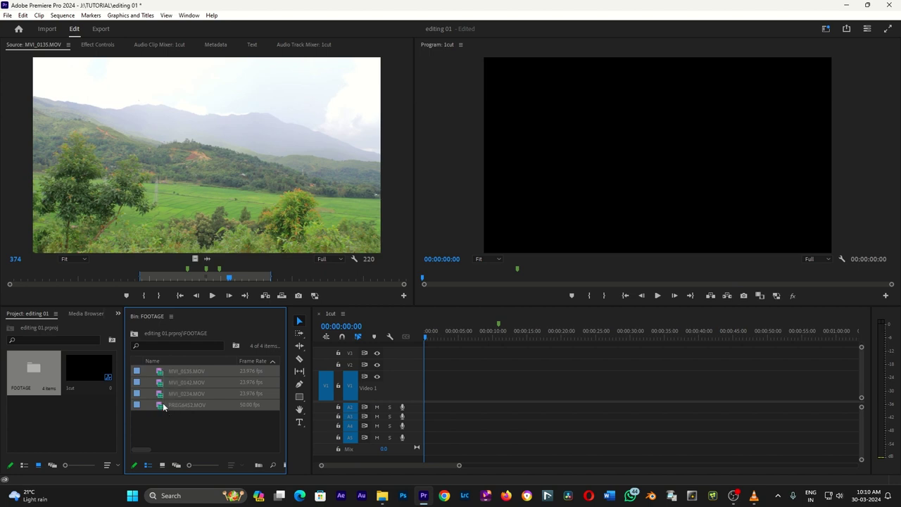
left_click_drag(162, 373, 192, 435)
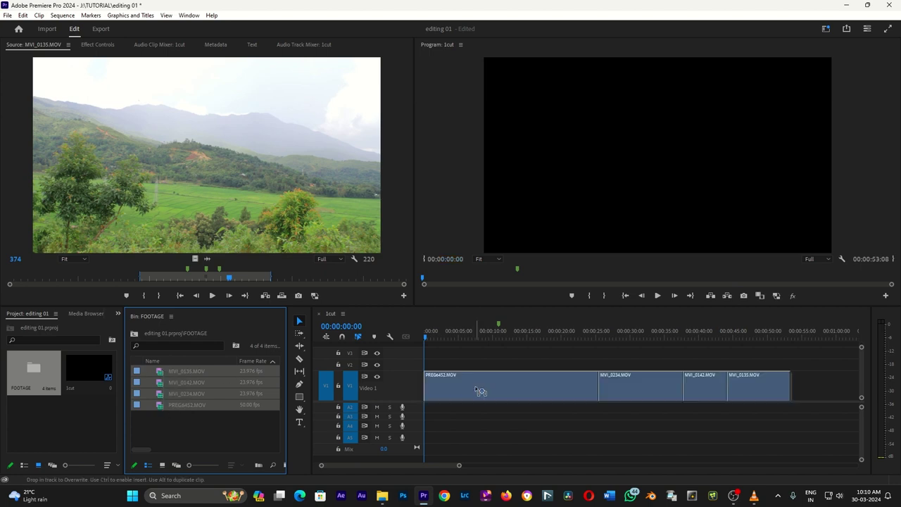
right_click(82, 422)
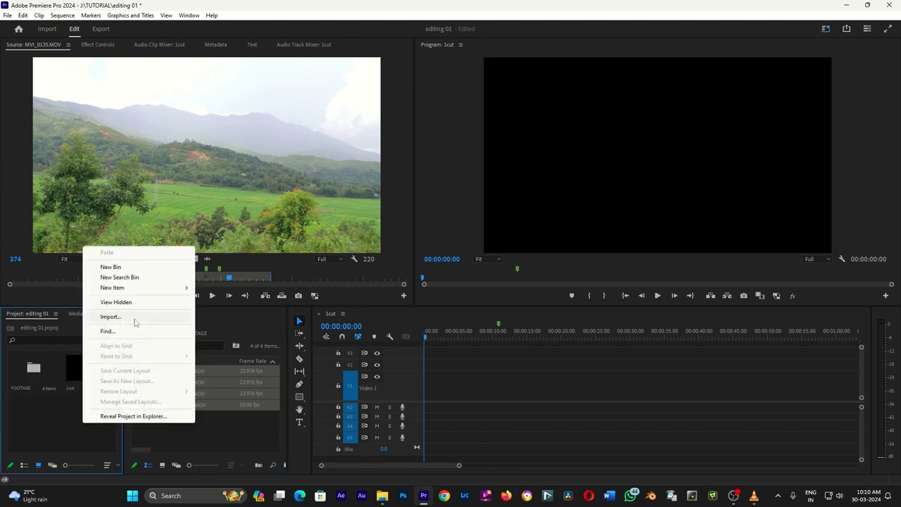
left_click(133, 317)
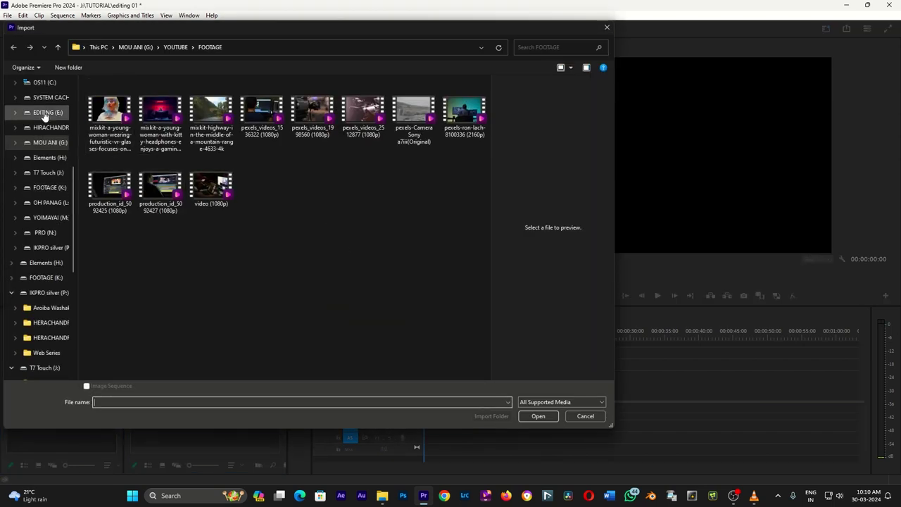
left_click(39, 82)
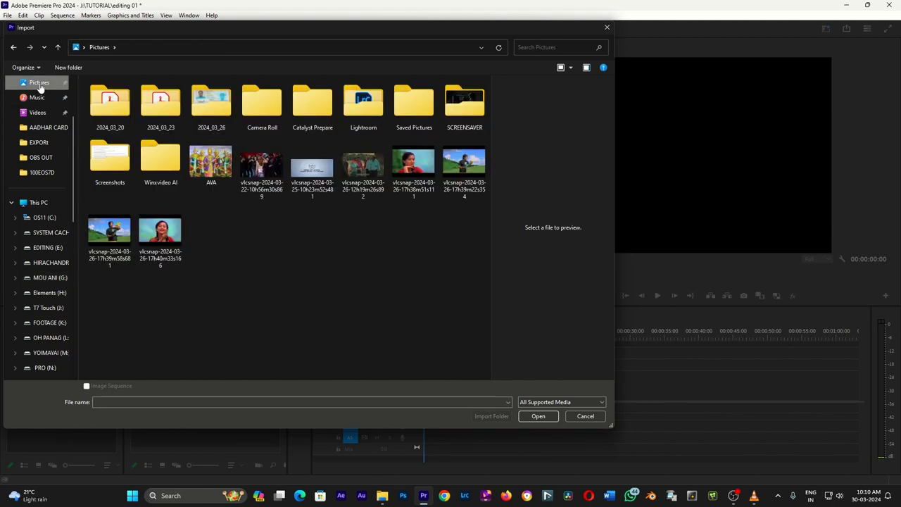
left_click(355, 174)
double_click(264, 163)
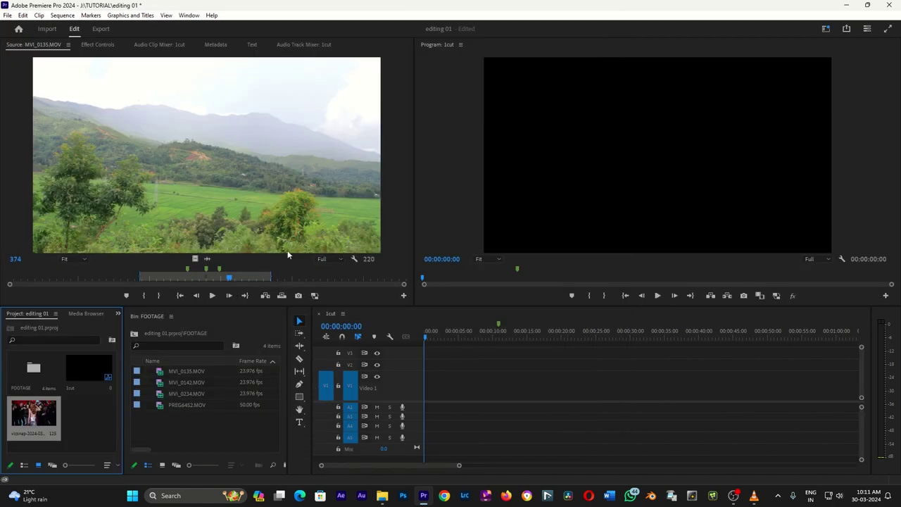
Step: Move the vlcsnap still into FOOTAGE and drop all five bin items onto V1, keeping existing settings
left_click_drag(62, 408, 214, 429)
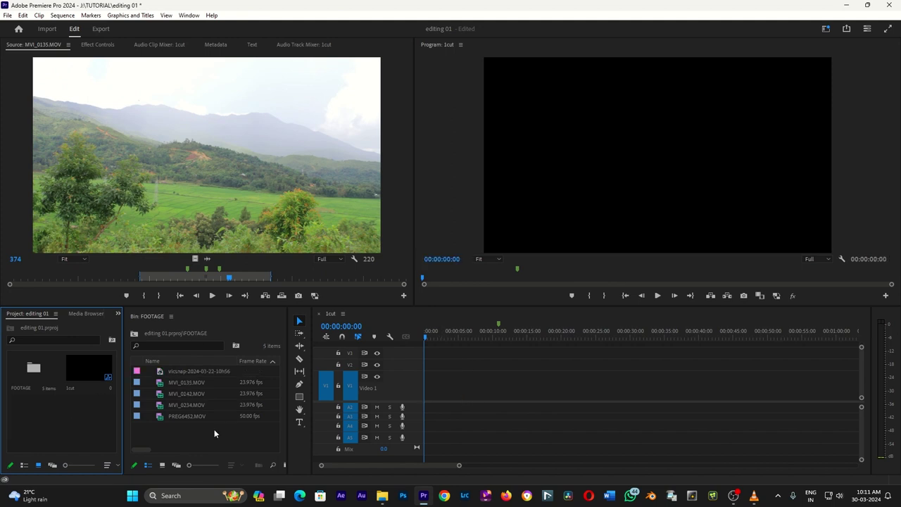
left_click(225, 371)
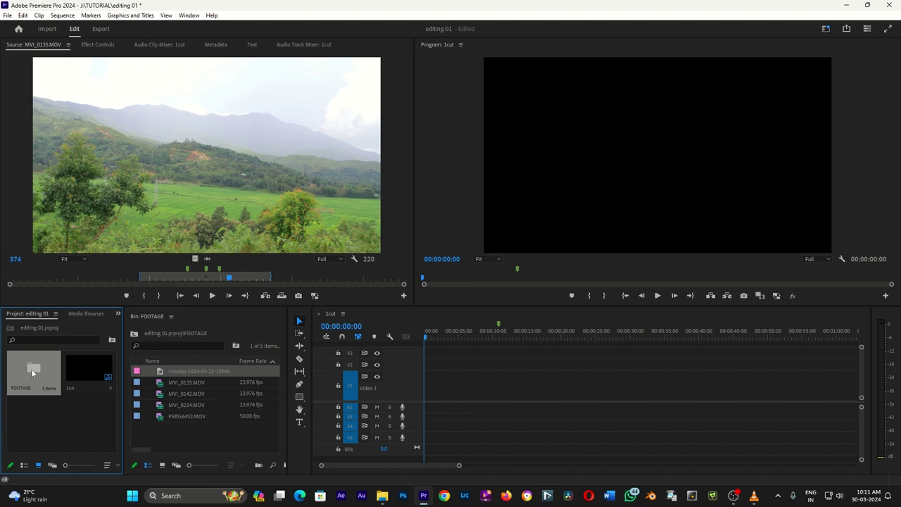
left_click_drag(31, 369, 426, 386)
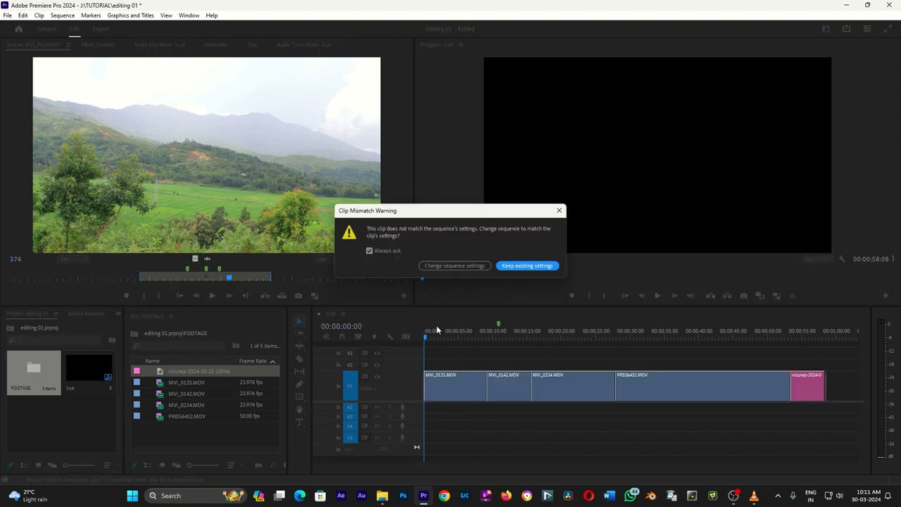
left_click(529, 266)
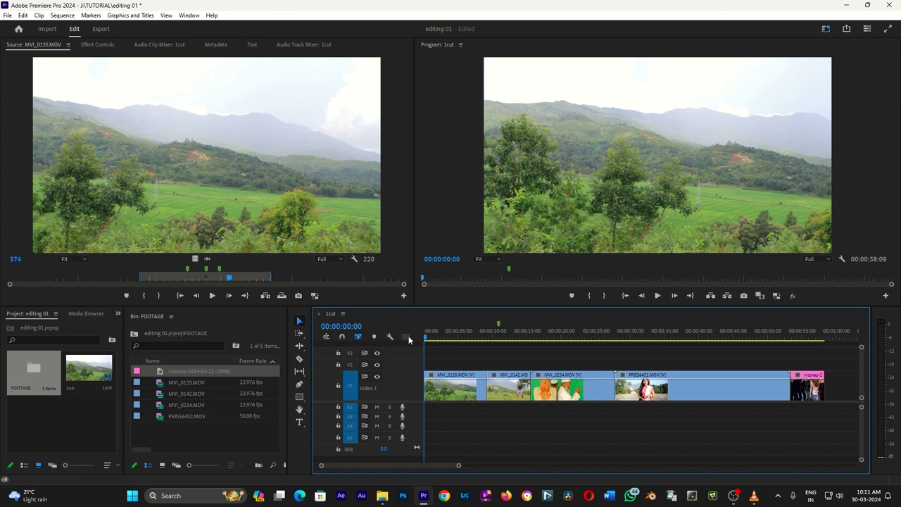
Step: Scroll the track headers to reveal the MOV clips' audio on A1, then scrub to the last clip
left_click(389, 337)
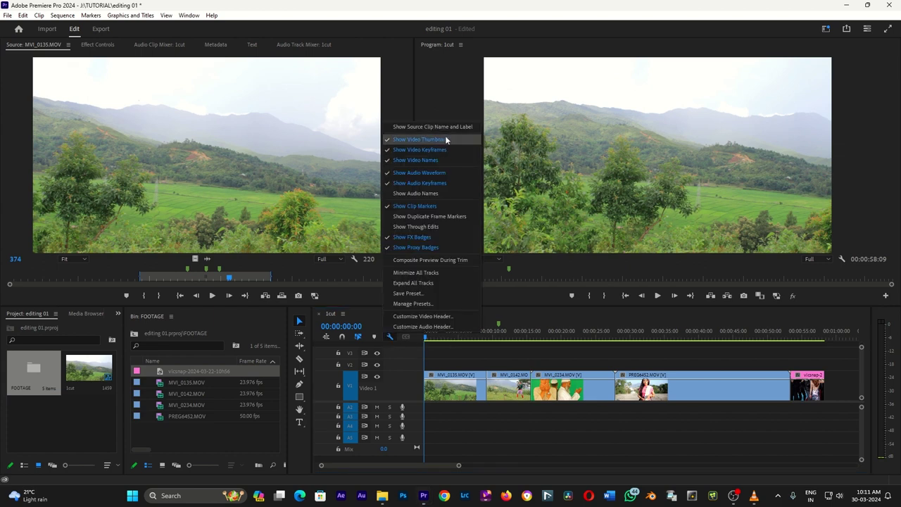
left_click(425, 193)
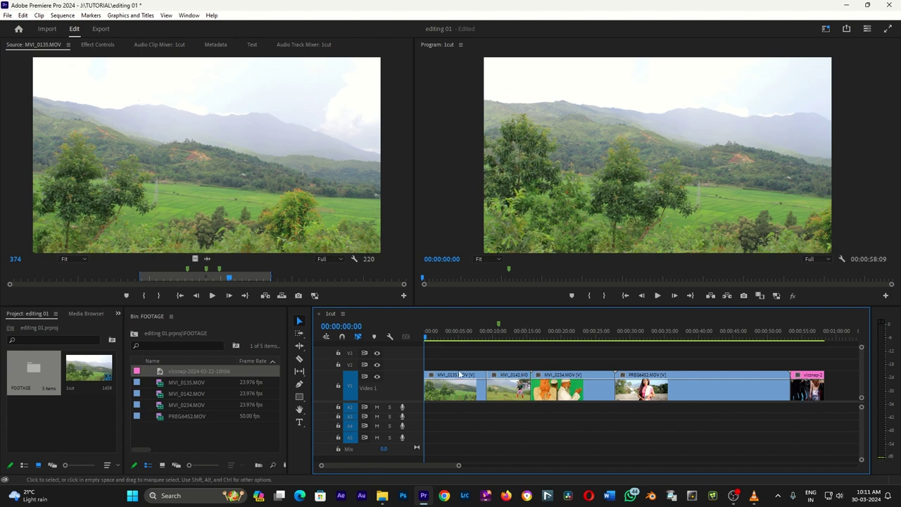
left_click(463, 337)
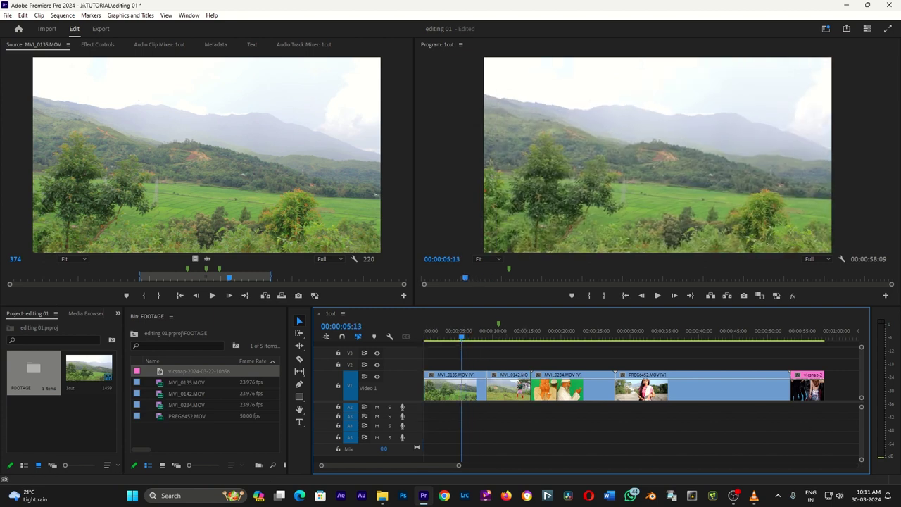
scroll(861, 420, "up", 2)
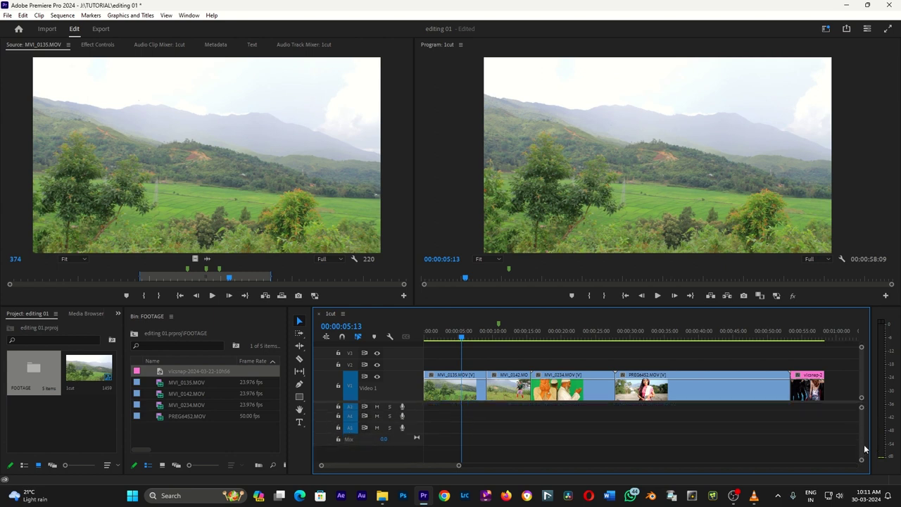
left_click_drag(432, 337, 458, 338)
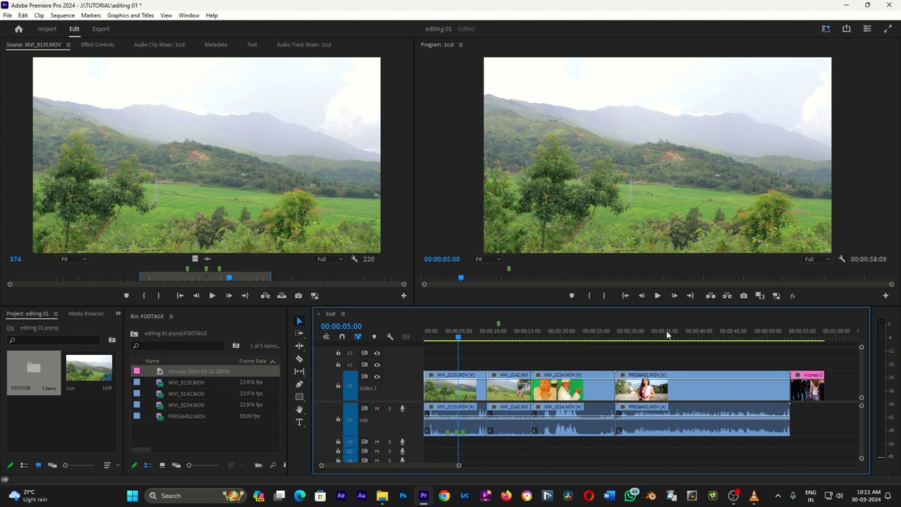
left_click_drag(818, 333, 802, 334)
Step: Create a new bin named 'pic' inside FOOTAGE
right_click(208, 443)
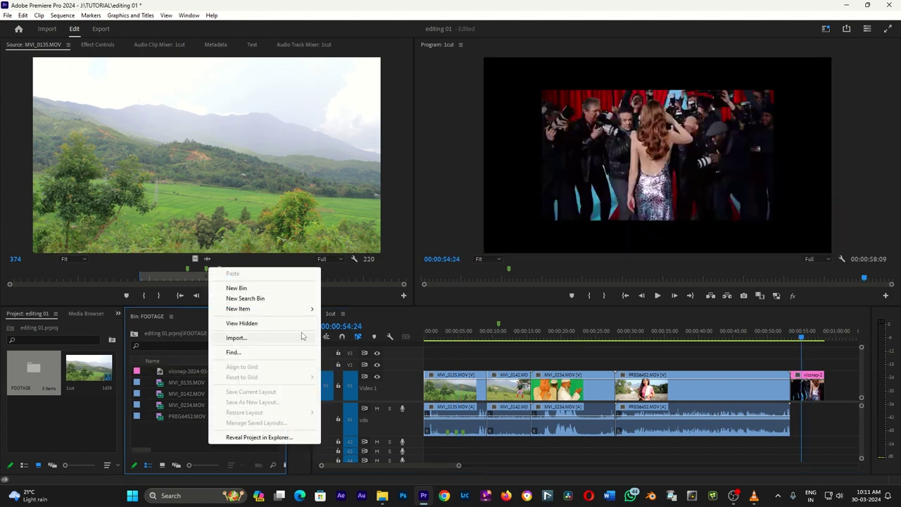
mouse_move(264, 313)
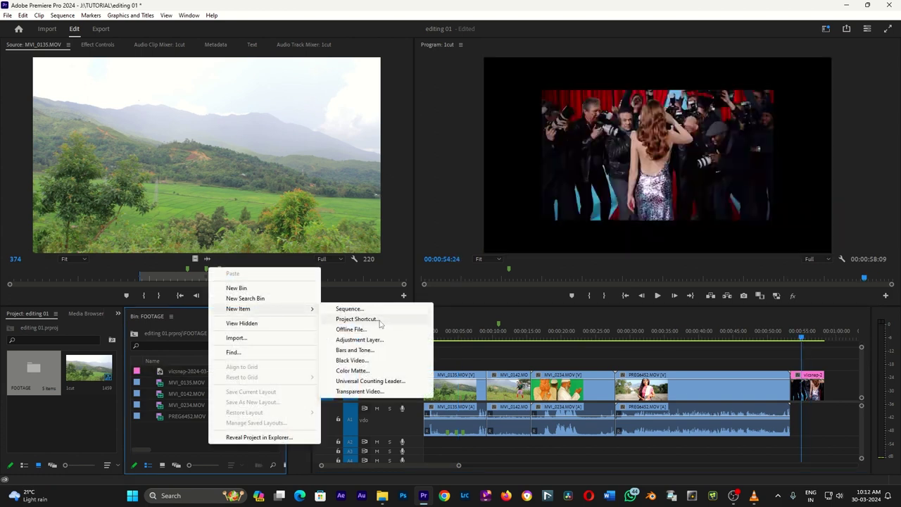
left_click(243, 288)
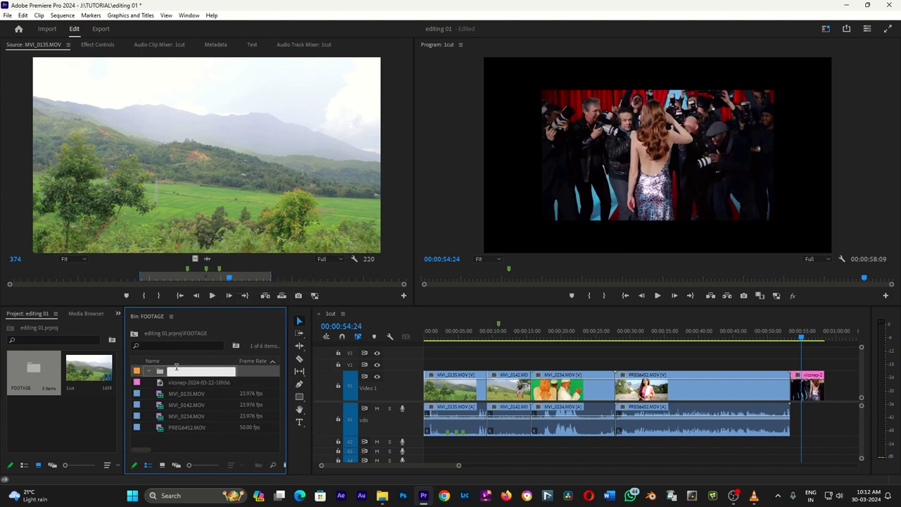
type("pic")
key("Tab")
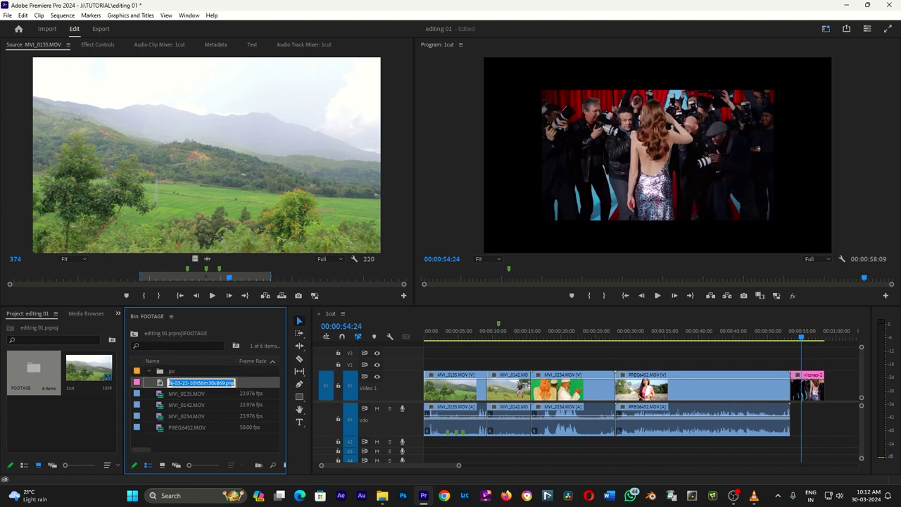
Step: Move the vlcsnap still into pic, move pic to the project root, and delete the snapshot from V1
left_click_drag(169, 384, 165, 371)
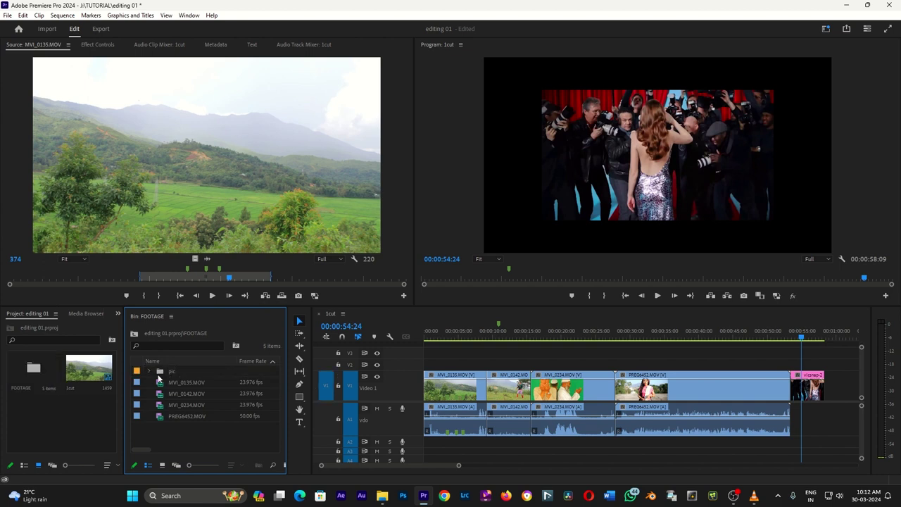
left_click(162, 373)
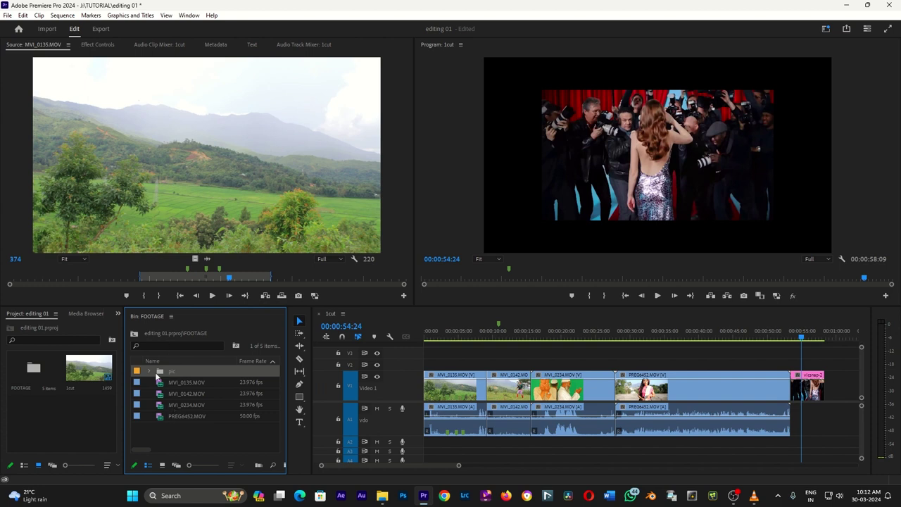
left_click_drag(84, 409, 56, 430)
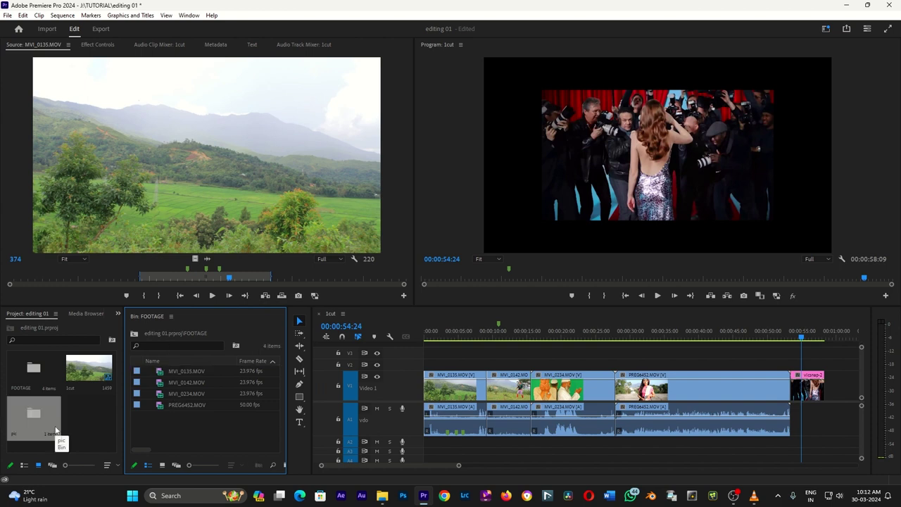
left_click(812, 392)
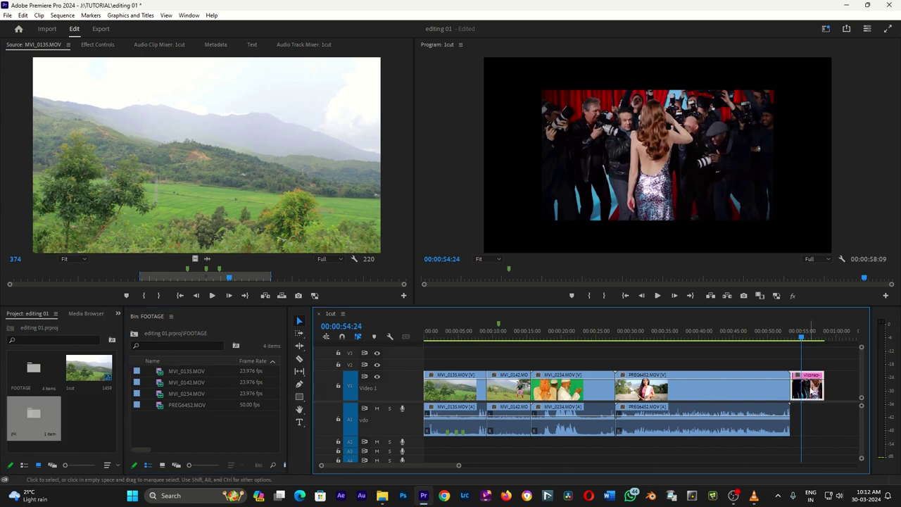
key("Delete")
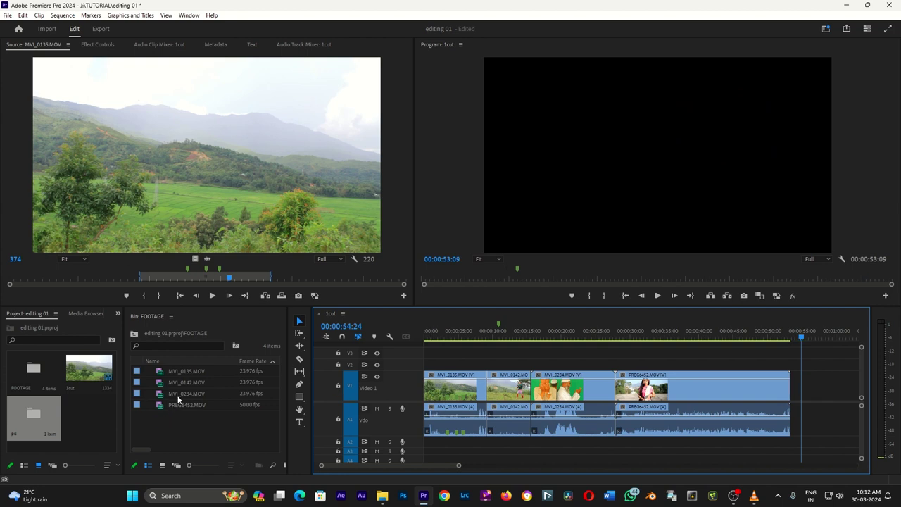
left_click_drag(468, 334, 558, 336)
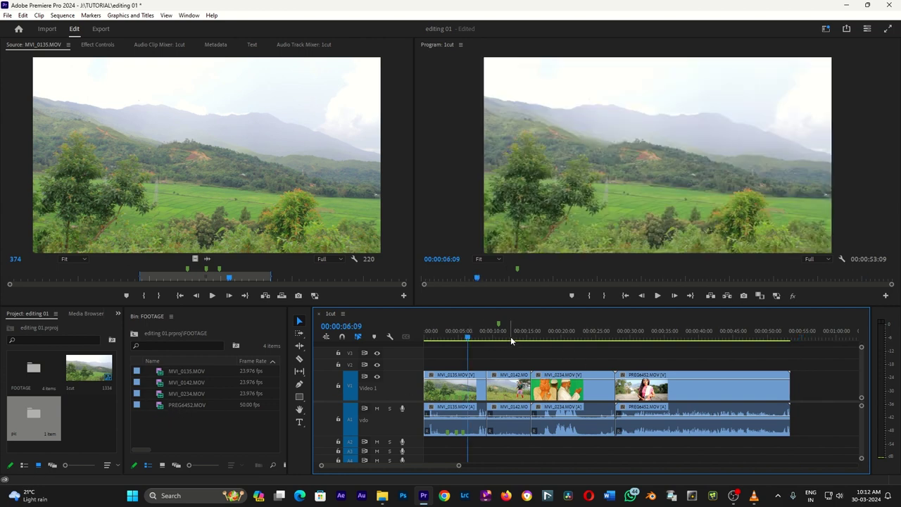
left_click_drag(653, 336, 592, 337)
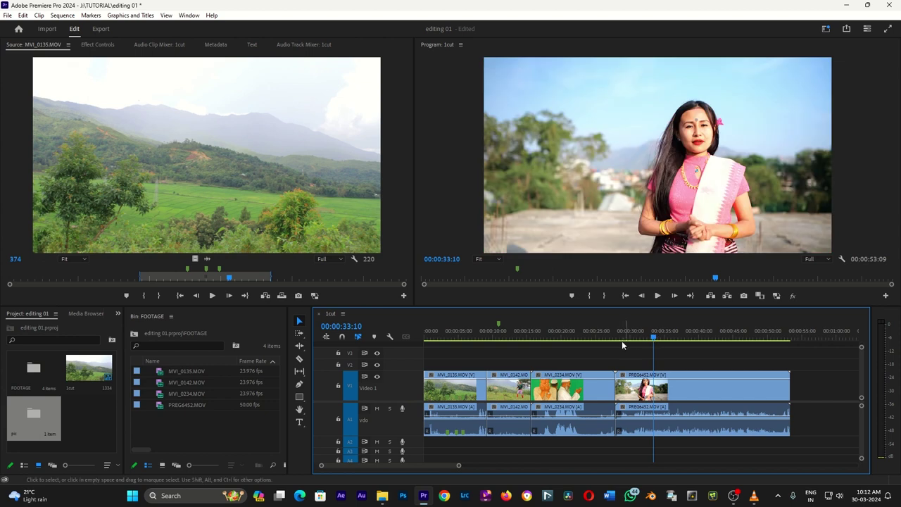
left_click(425, 338)
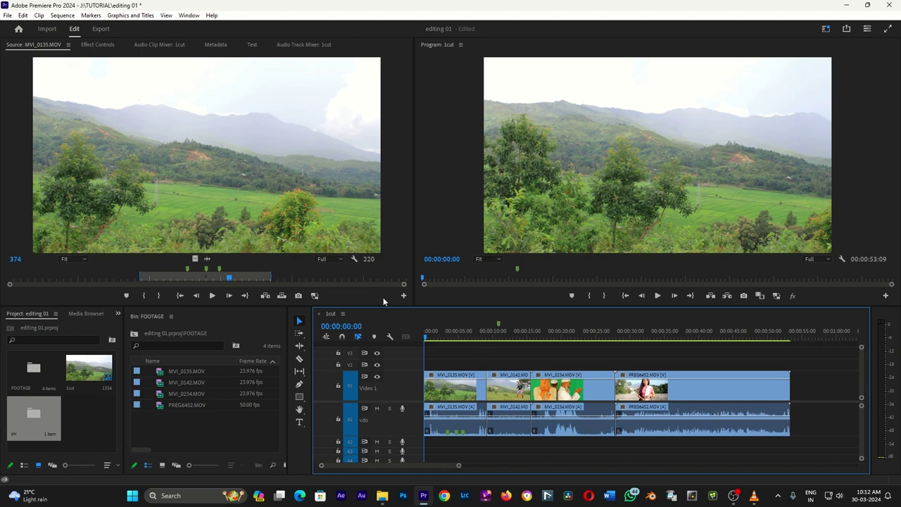
left_click(184, 275)
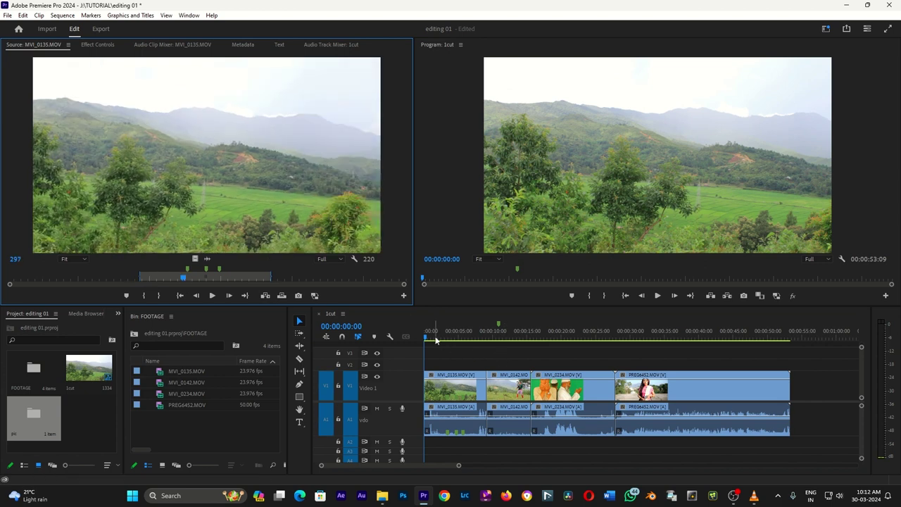
left_click(398, 348)
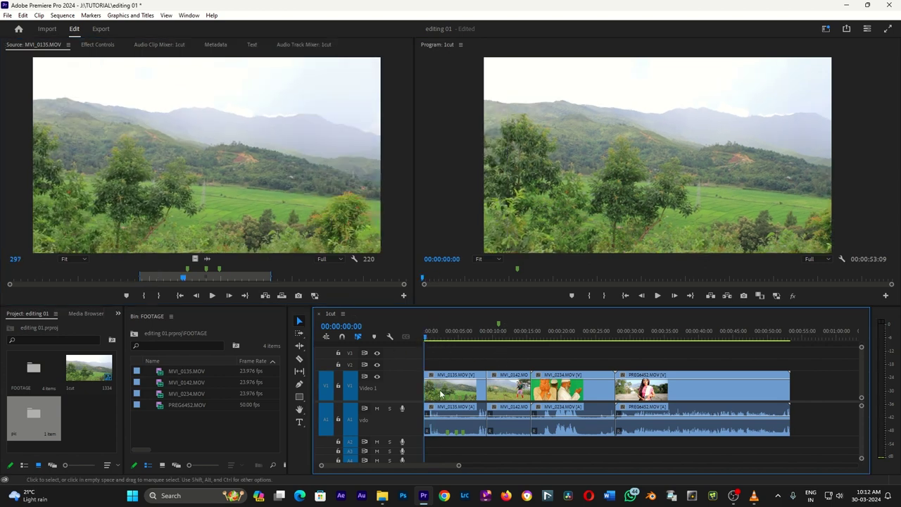
left_click(503, 376)
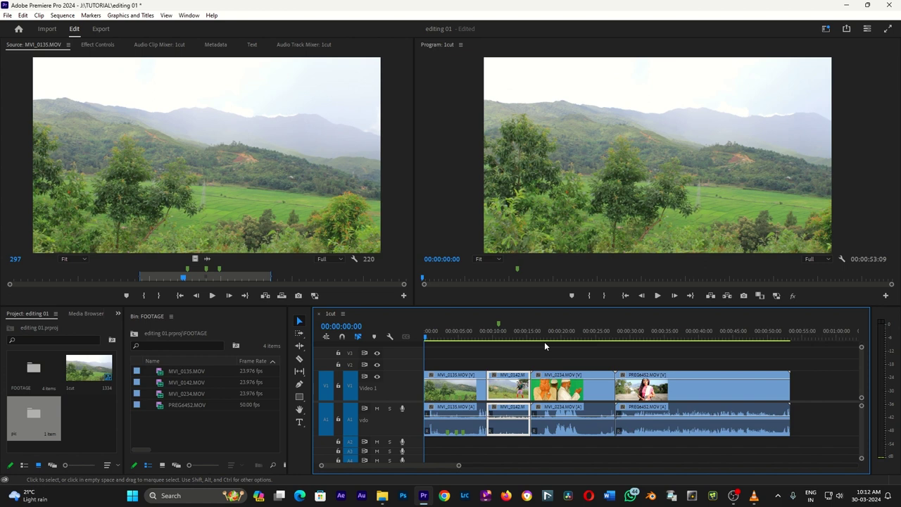
left_click(535, 331)
left_click(666, 330)
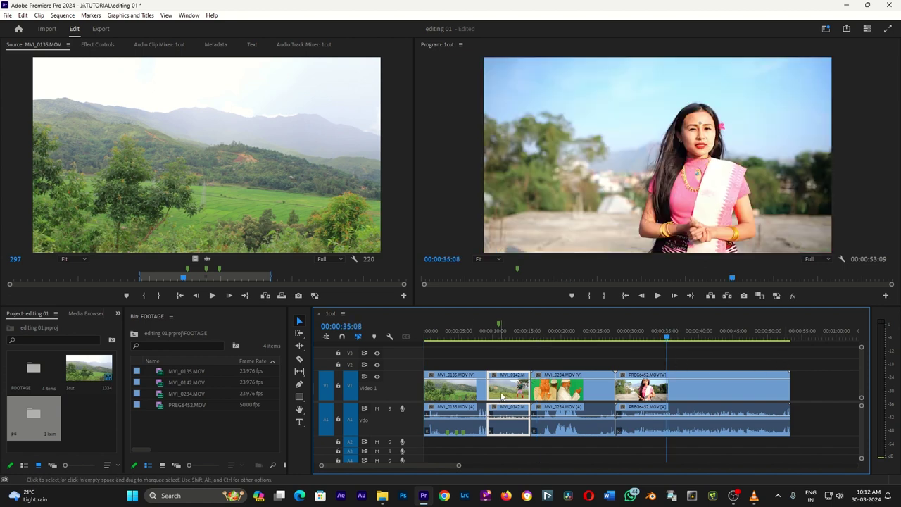
Step: Scrub the timeline to 00:00:08:13 and marquee-select all four clips on V1 and A1
scroll(555, 386, "up", 4)
scroll(467, 374, "down", 2)
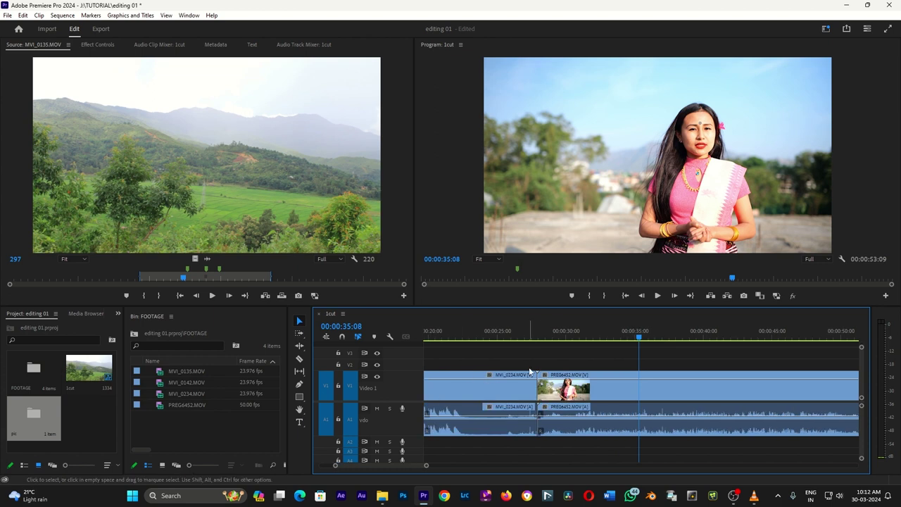
scroll(528, 372, "down", 2)
scroll(524, 372, "down", 2)
scroll(519, 373, "up", 2)
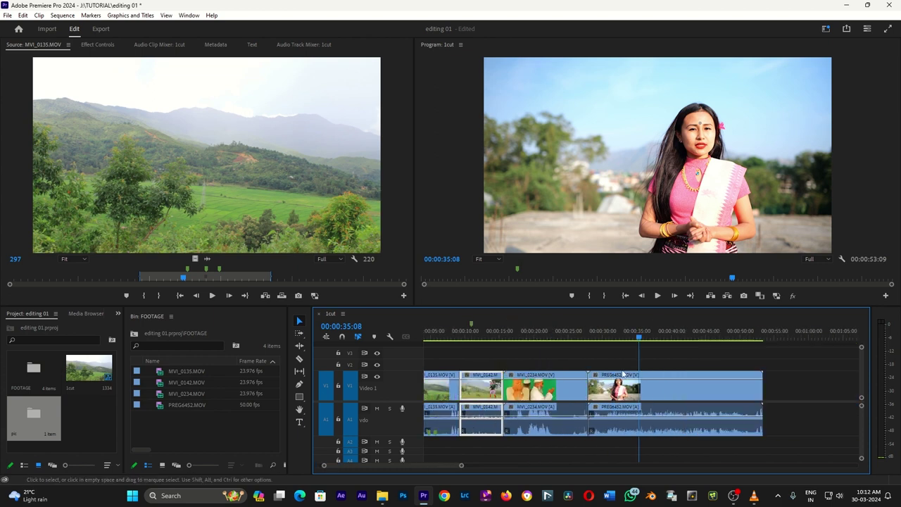
left_click(764, 372)
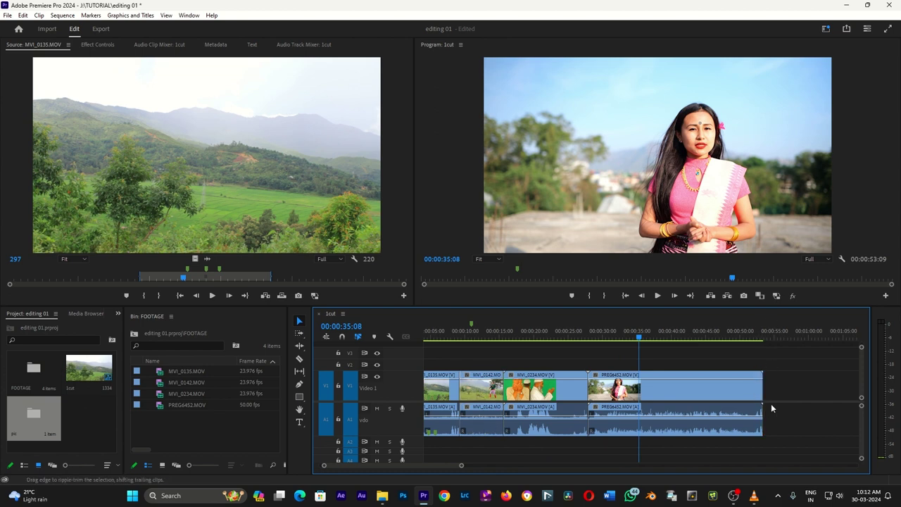
left_click(452, 332)
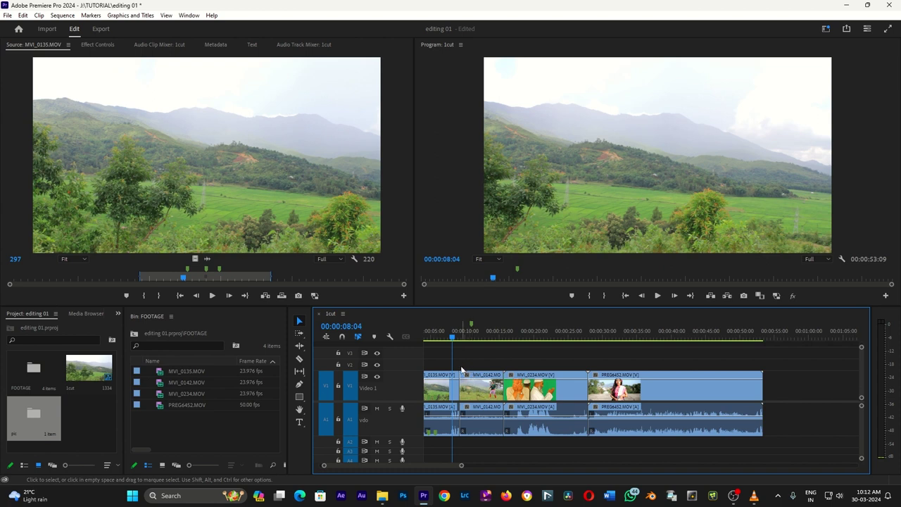
left_click(456, 331)
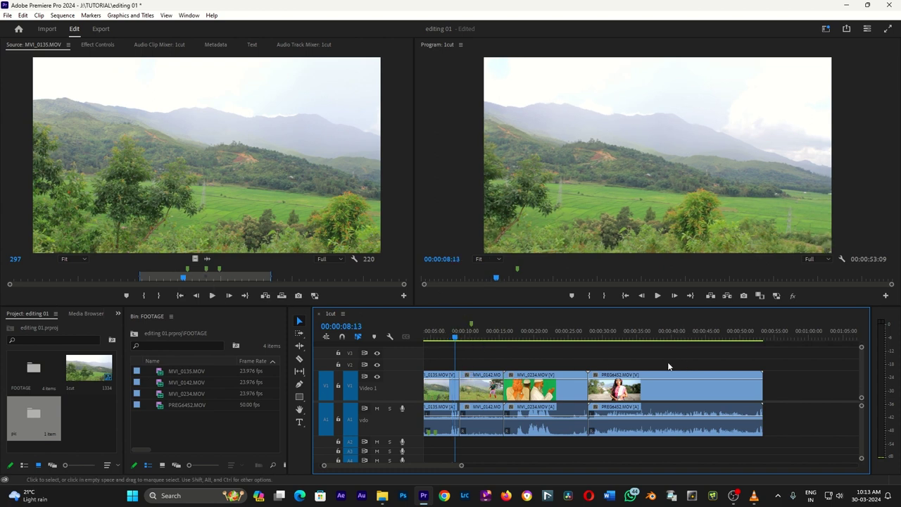
left_click_drag(668, 366, 445, 431)
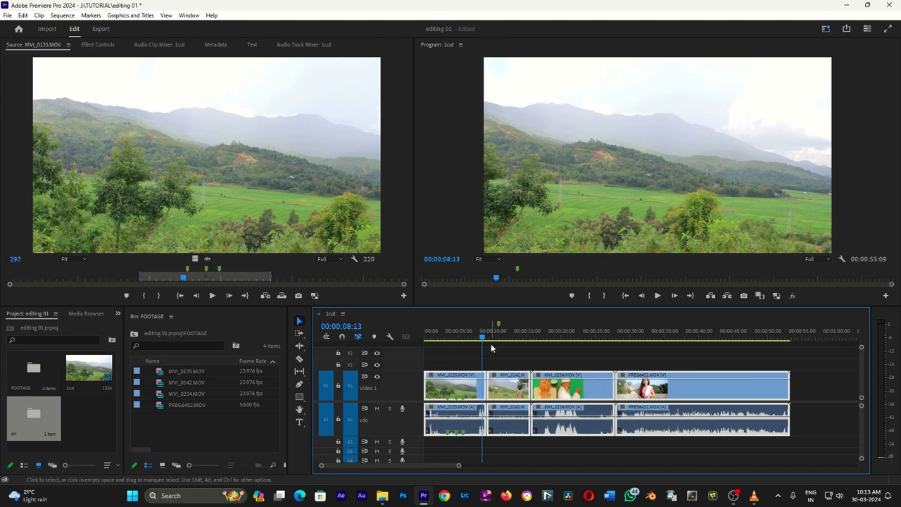
Step: Review the shots, playing from the woman in pink and the landscape opening, then reselect all clips
left_click(470, 335)
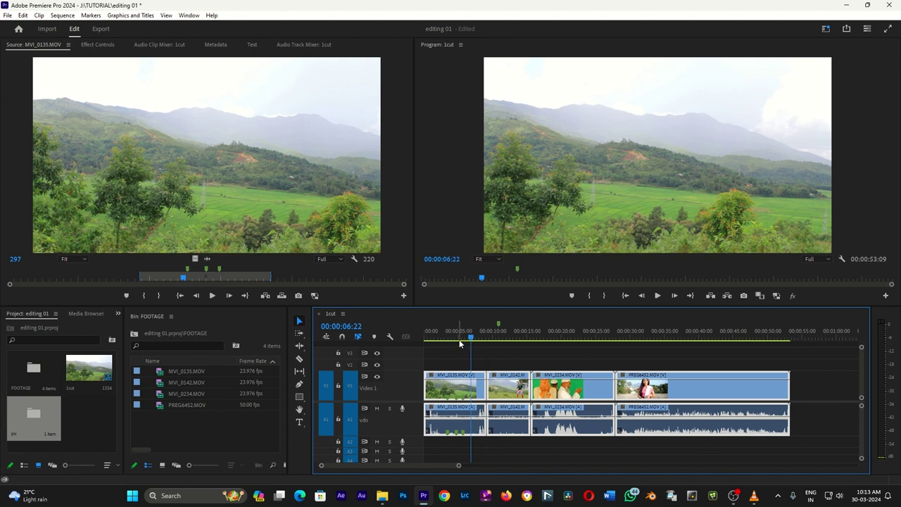
left_click(507, 336)
left_click(582, 335)
left_click(662, 335)
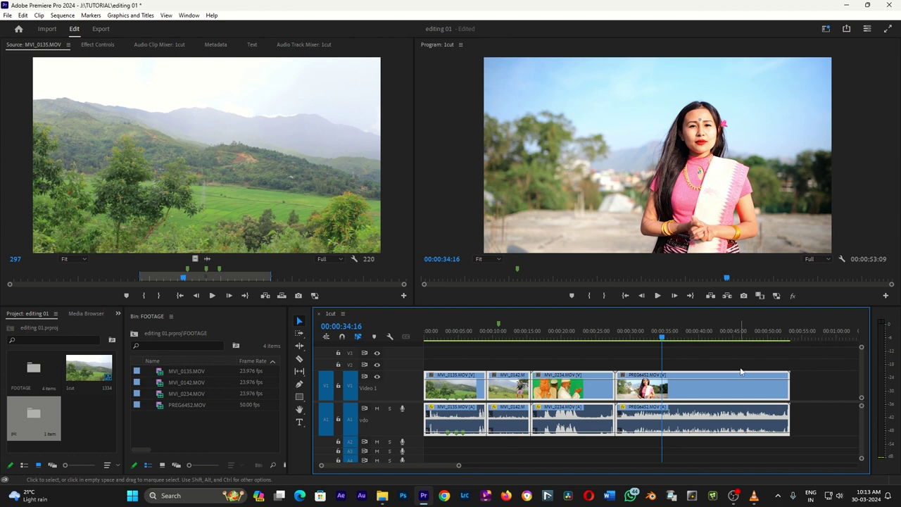
key("space")
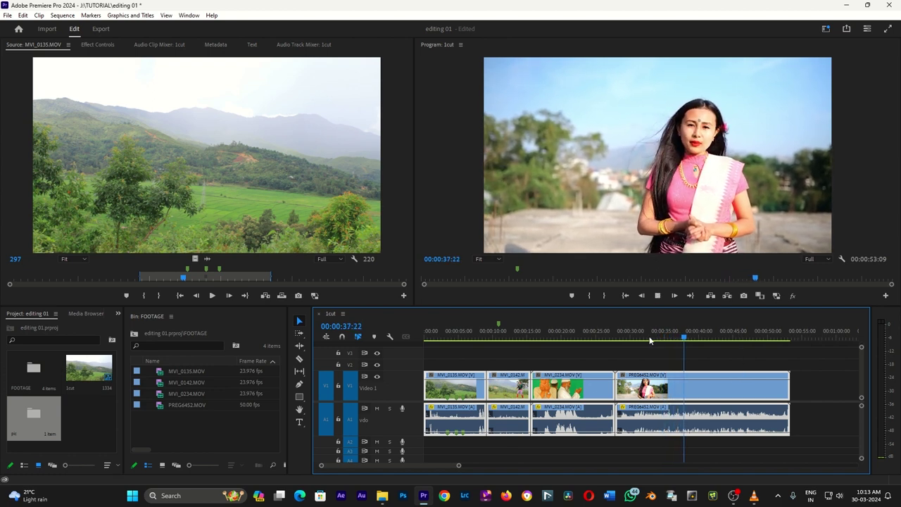
left_click(627, 338)
left_click(550, 335)
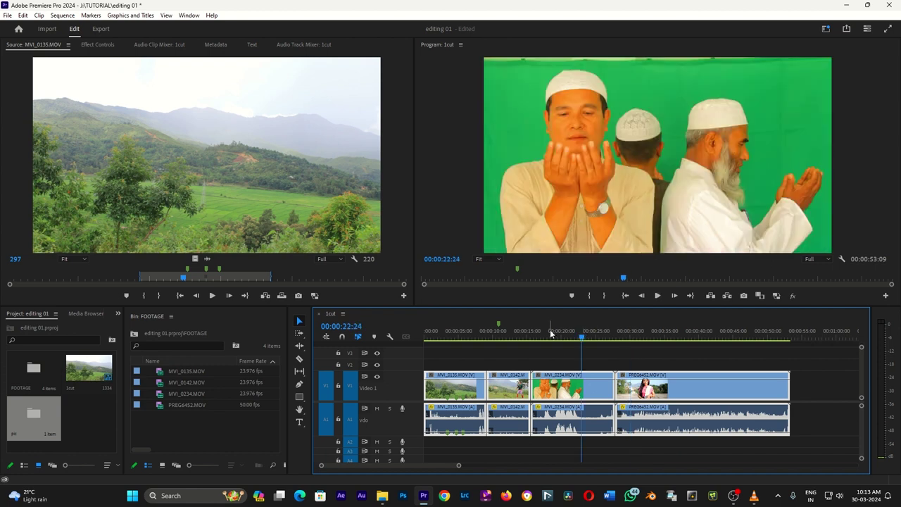
left_click_drag(548, 335, 451, 336)
key("space")
left_click_drag(729, 353, 423, 449)
Step: Clear the sequence and place MVI_0135's video only at 00:00 on V1, keeping existing settings
key("Delete")
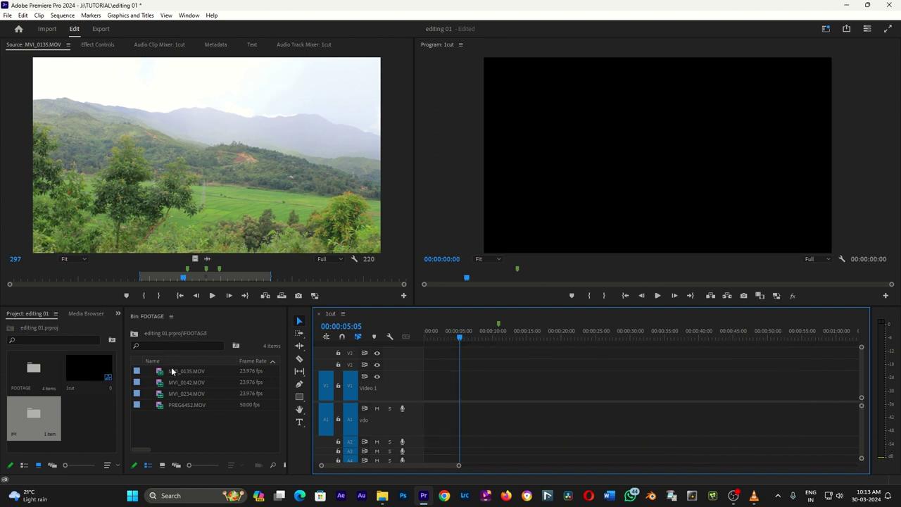
double_click(155, 371)
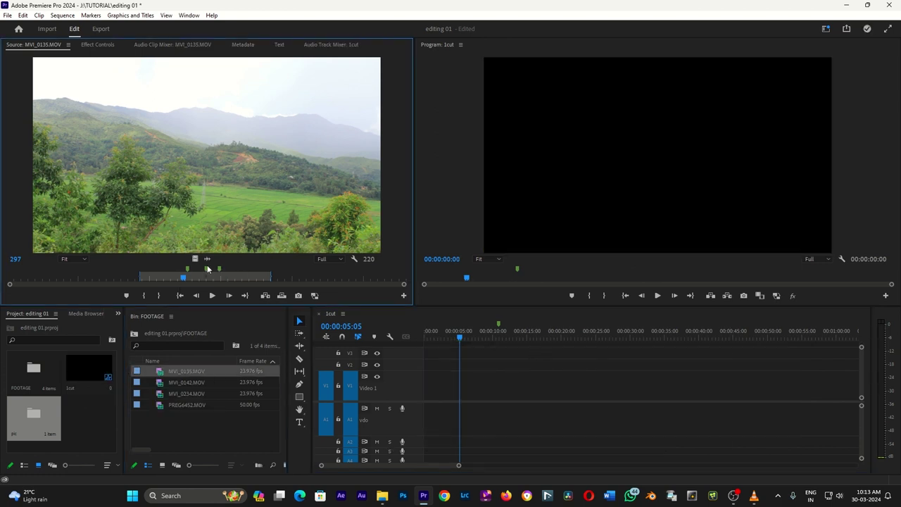
left_click_drag(195, 259, 534, 399)
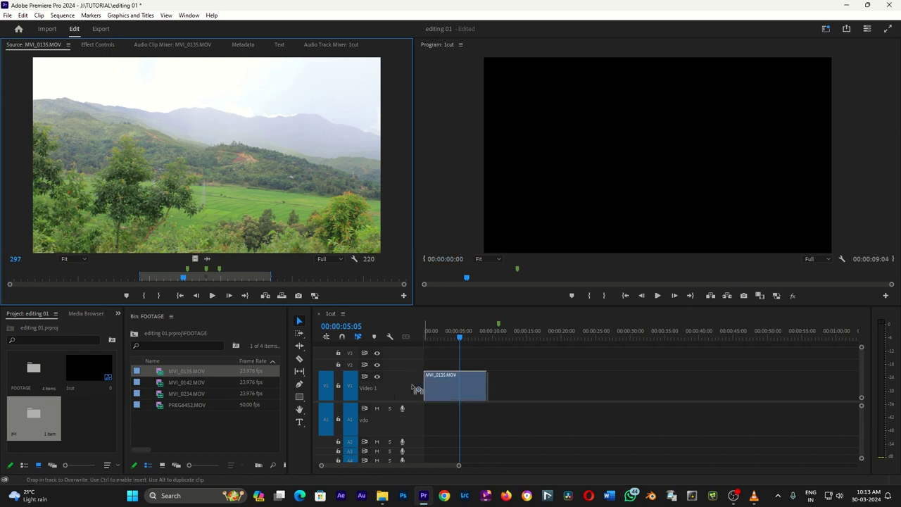
left_click_drag(387, 396, 423, 388)
left_click(524, 268)
Step: Step frame by frame around the end of the 00:00:09:05 MVI_0135 clip
left_click(485, 338)
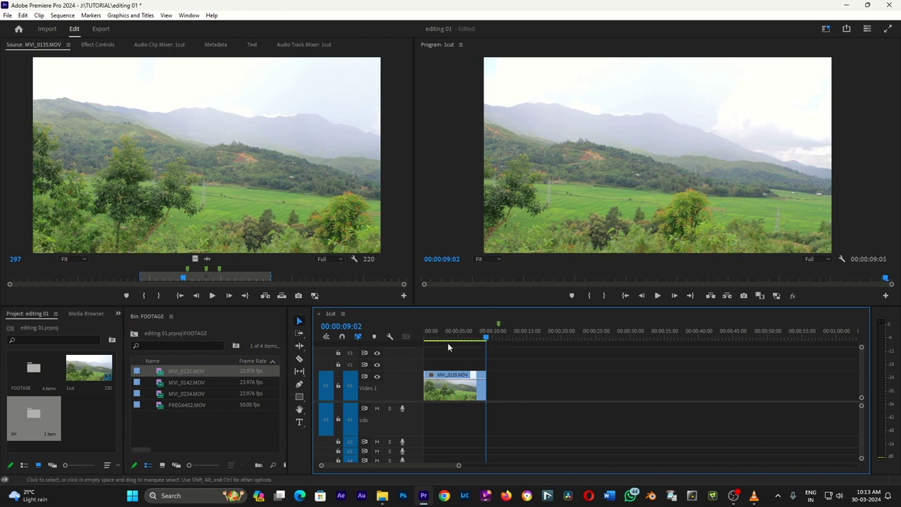
left_click(499, 340)
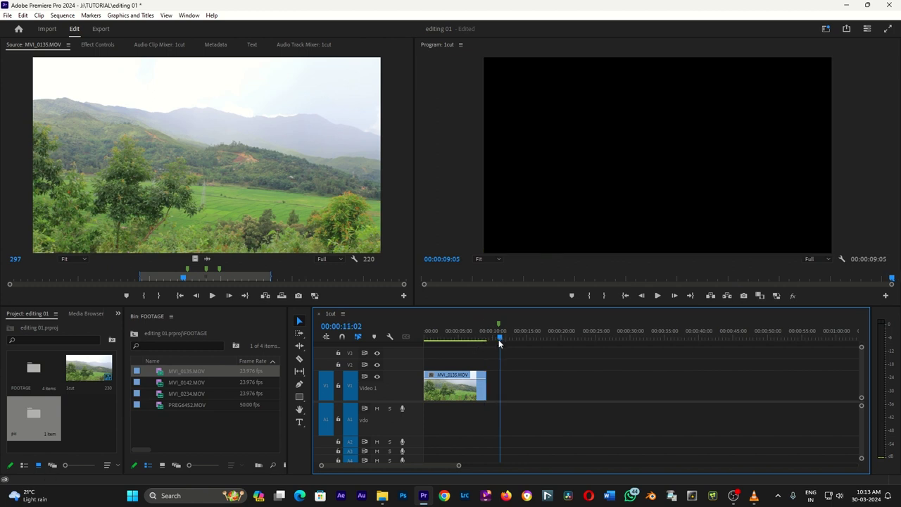
key("Left")
key("Right")
key("Left")
key("Right")
key("Left")
key("Right")
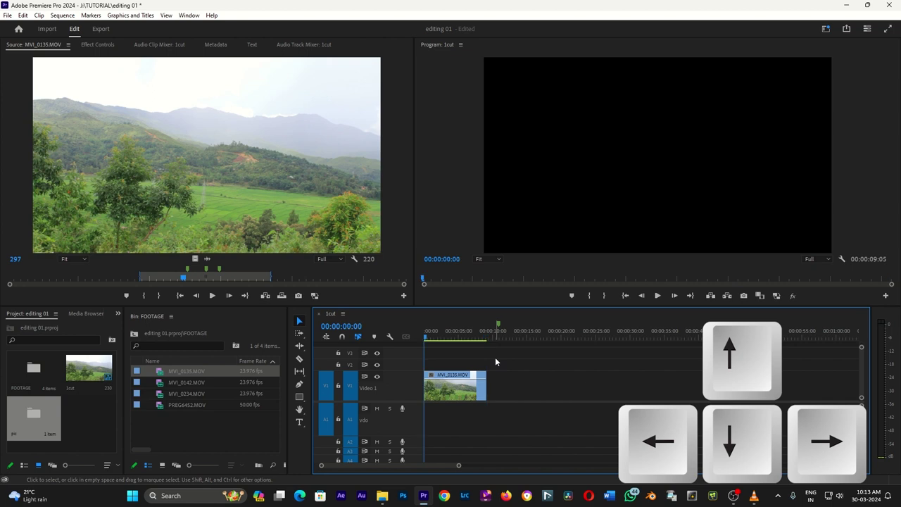
Step: Mark MVI_0142's kicking move and insert it video-only after MVI_0135, with audio targeting off
double_click(159, 383)
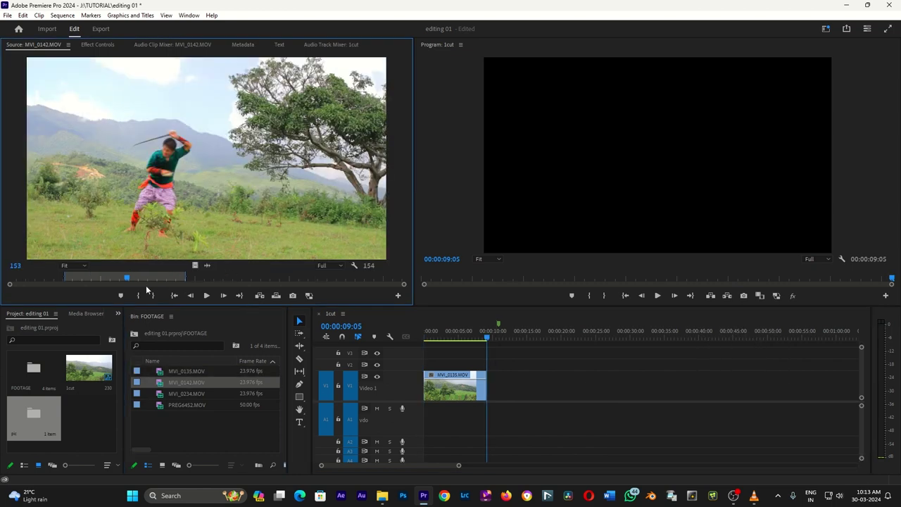
mouse_move(192, 278)
left_mouse_down()
mouse_move(279, 282)
mouse_move(266, 284)
left_mouse_up()
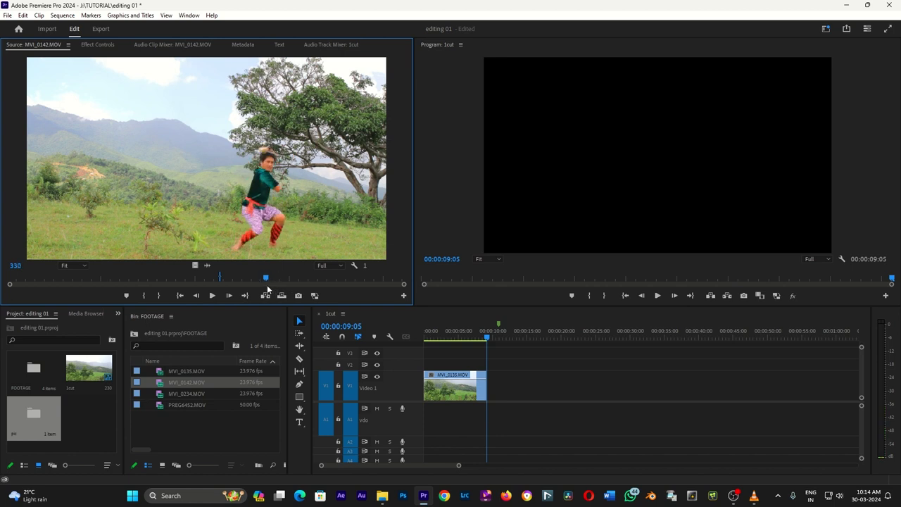
key("o")
left_click_drag(209, 263, 488, 318)
key("comma")
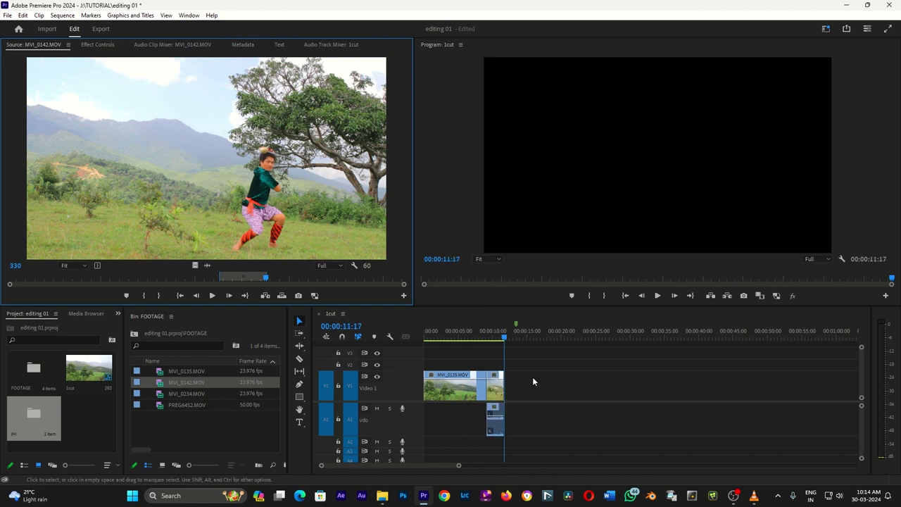
key("ctrl+z")
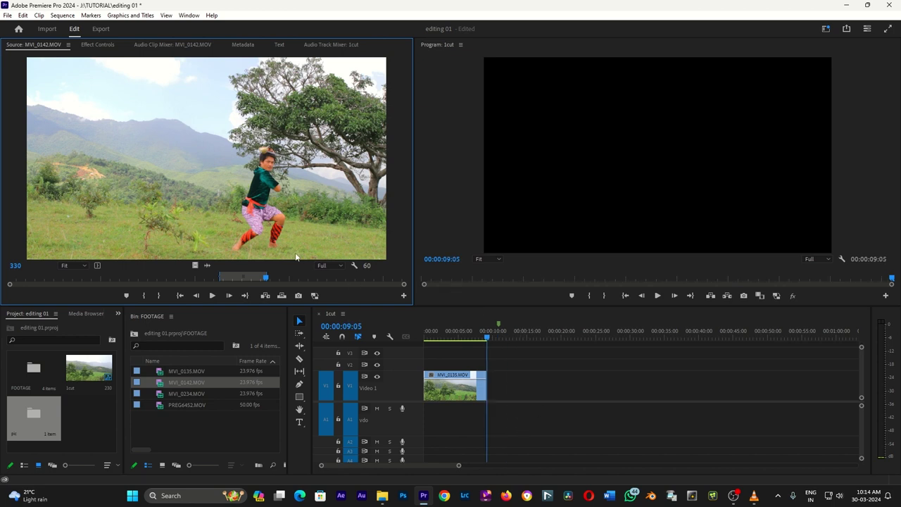
left_click(327, 419)
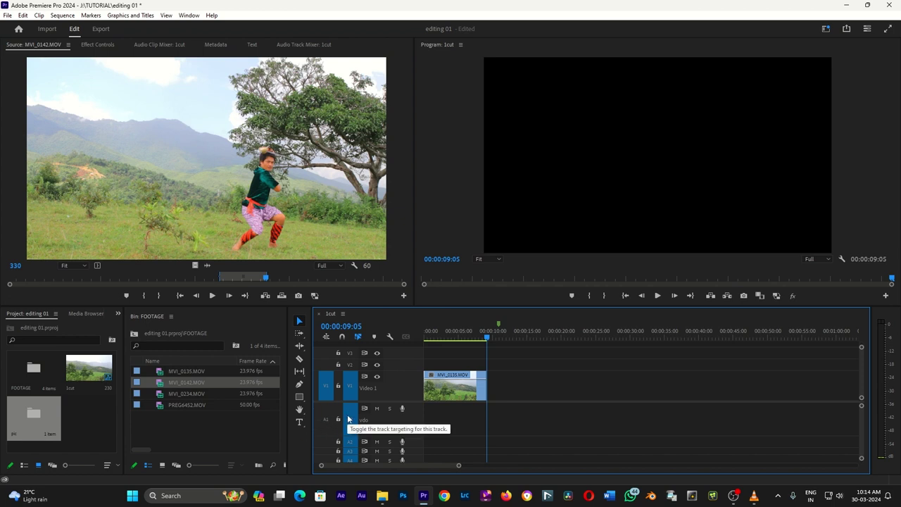
key("comma")
Step: Play back the newly added MVI_0142 clip to check it
left_click(483, 334)
key("space")
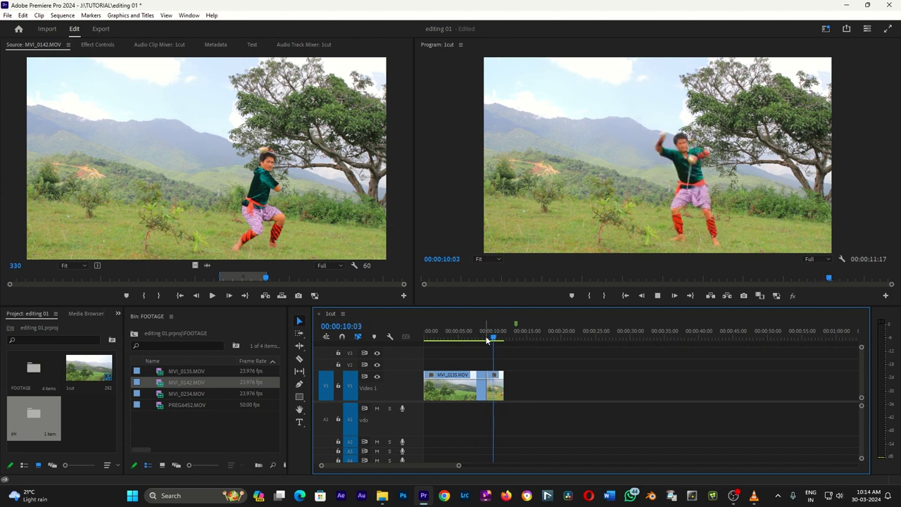
left_click_drag(486, 340, 504, 341)
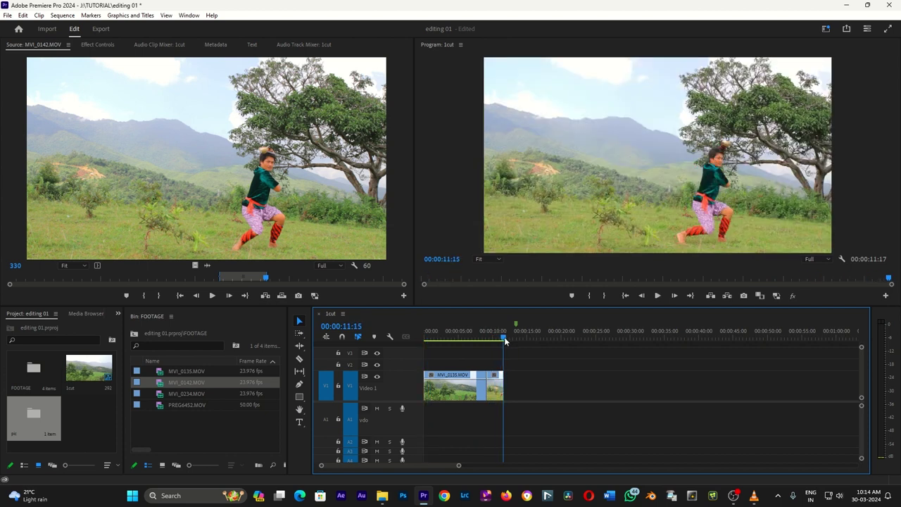
Step: Mark a 49-frame MVI_0234 range ending at frame 225 and insert it after MVI_0142
double_click(168, 395)
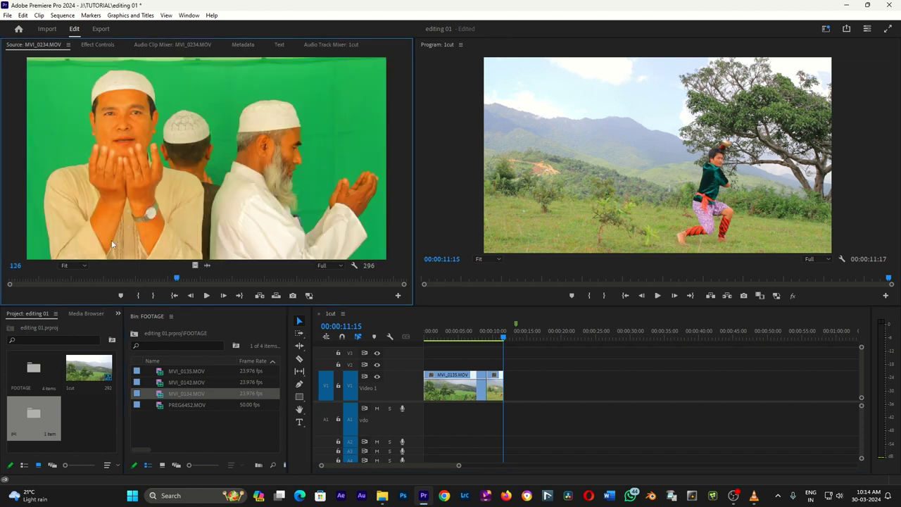
left_click(86, 278)
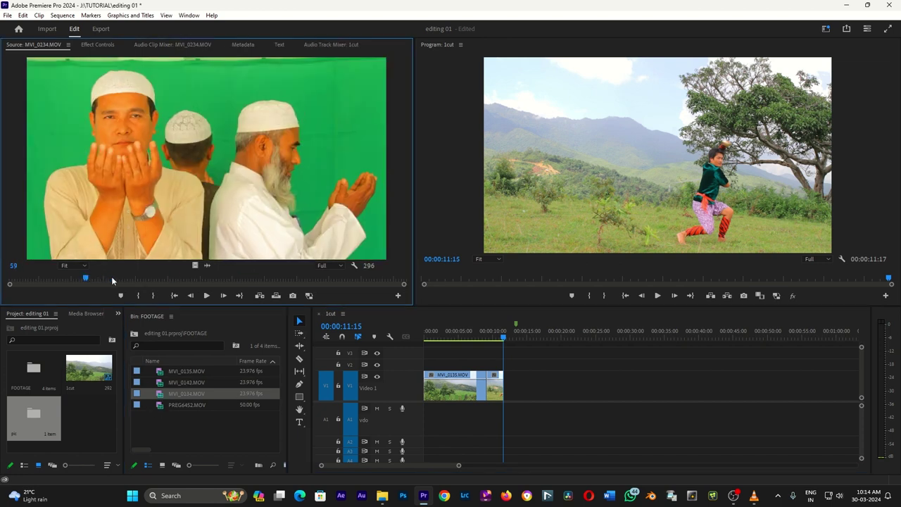
left_click(210, 277)
left_click(190, 276)
left_click_drag(216, 278, 245, 278)
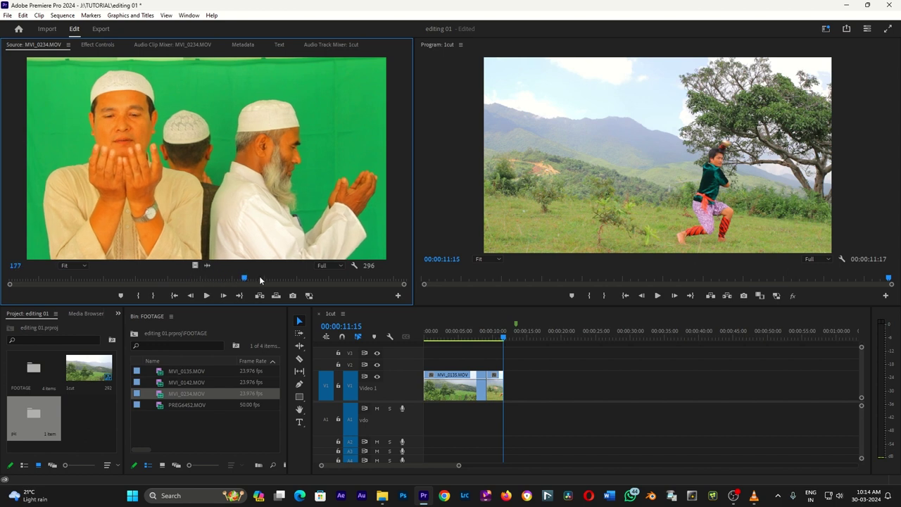
key("i")
left_click(311, 276)
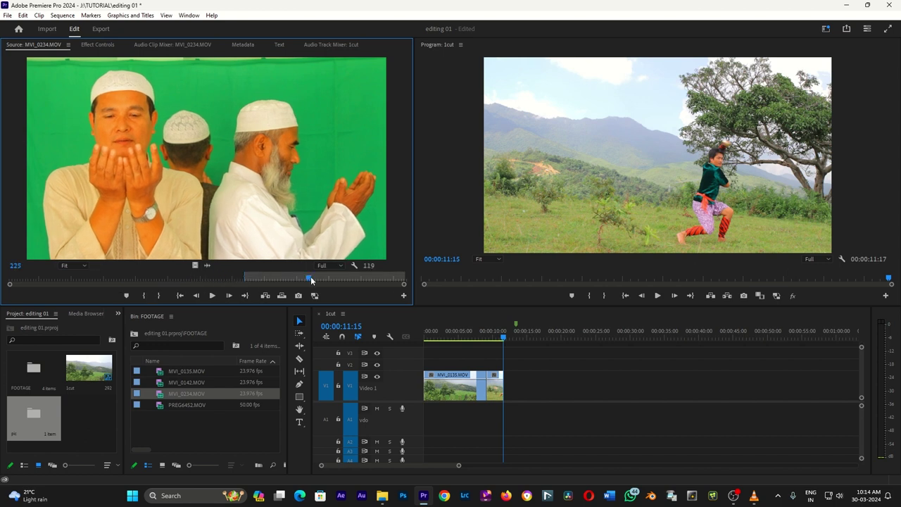
key("o")
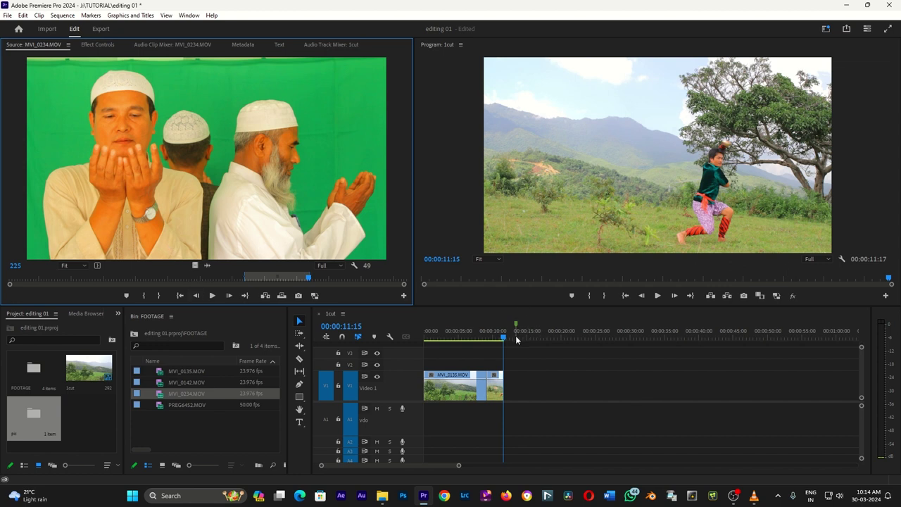
left_click(265, 295)
left_click(505, 336)
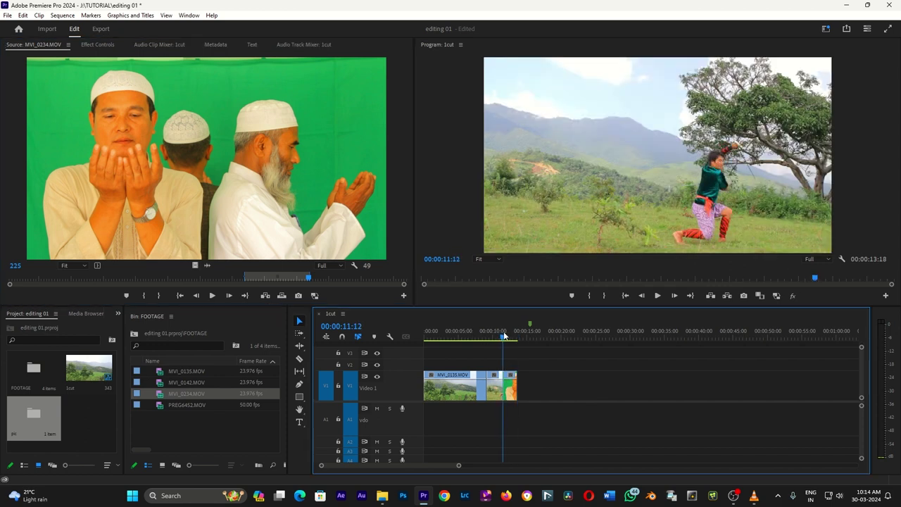
Step: Mark a 174-frame range of PREG6452 and add it at the end of V1
double_click(160, 407)
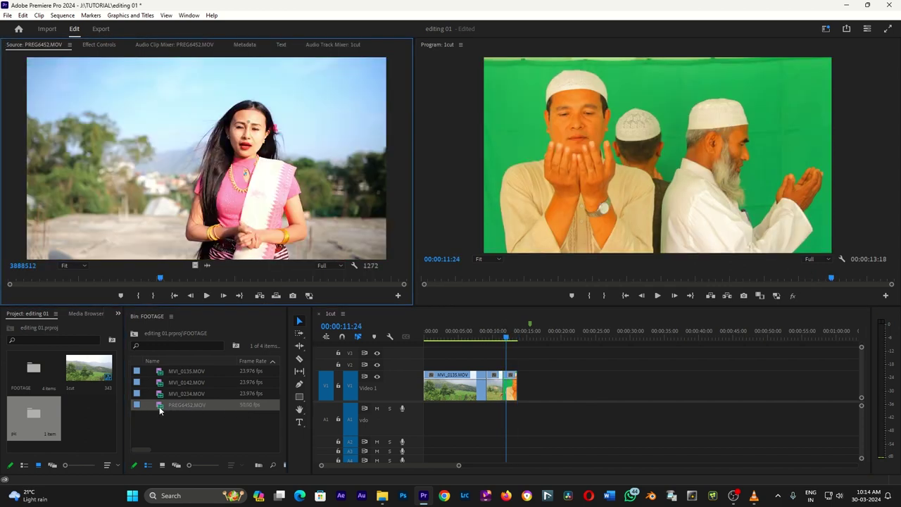
mouse_move(92, 276)
left_mouse_down()
mouse_move(298, 285)
mouse_move(105, 279)
left_mouse_up()
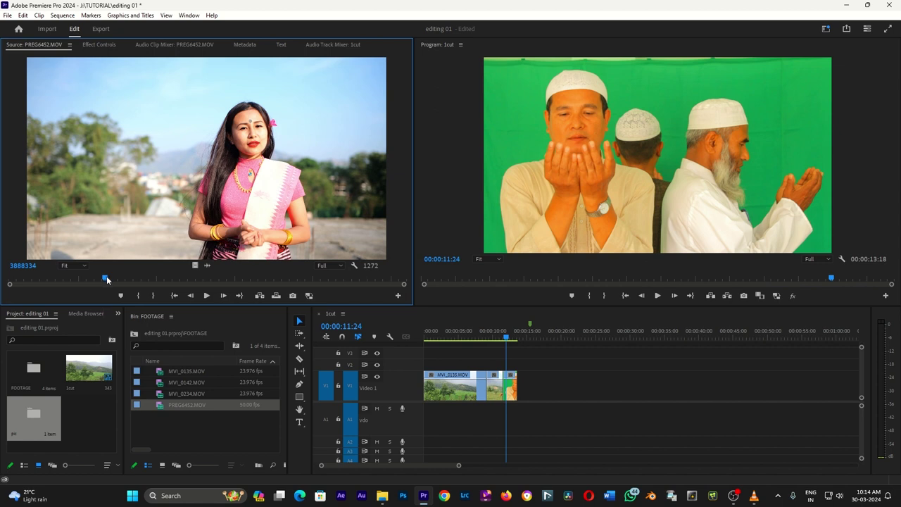
key("i")
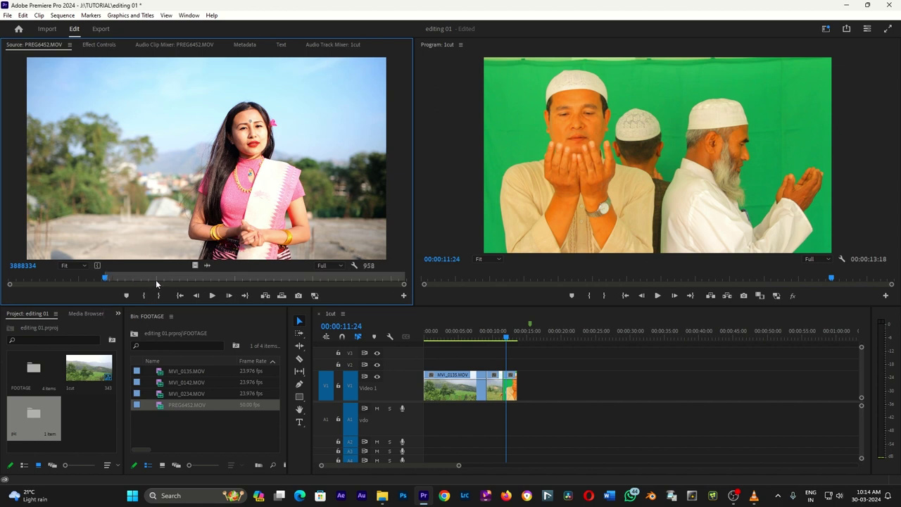
left_click(157, 280)
key("o")
left_click(520, 340)
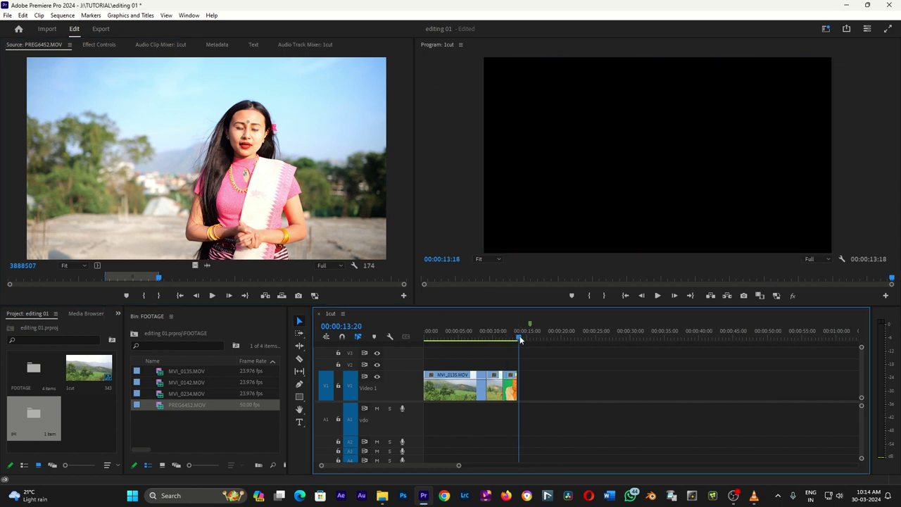
key(".")
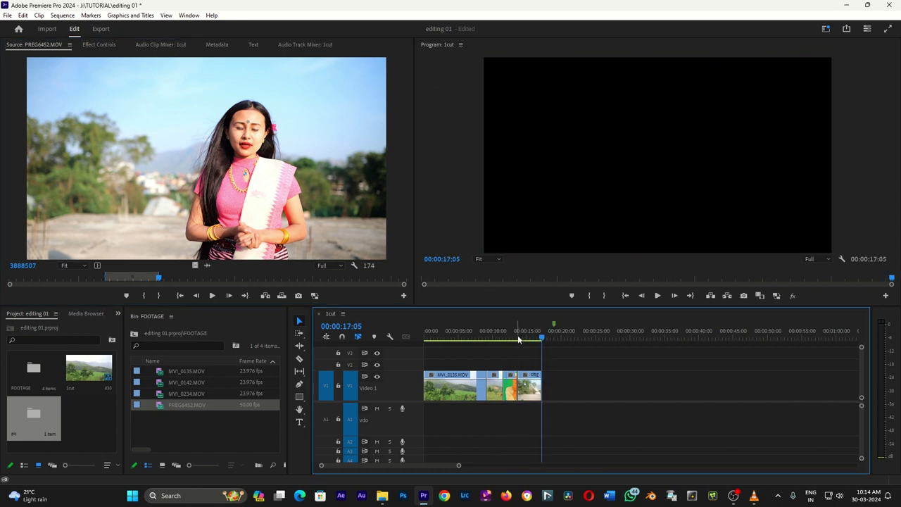
Step: Play back the sequence from 6 seconds and zoom in on the timeline clips
left_click(466, 335)
left_click_drag(517, 386, 517, 389)
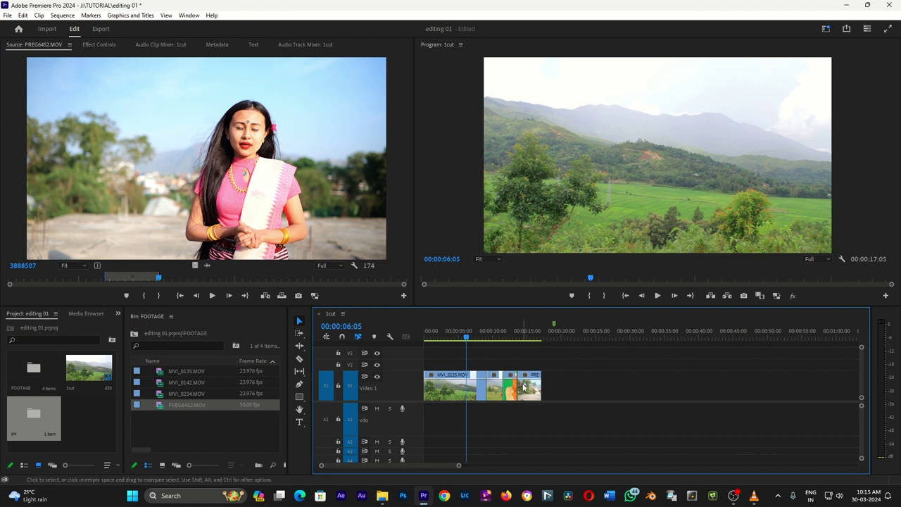
key("space")
key("equal")
key("equal")
key("equal")
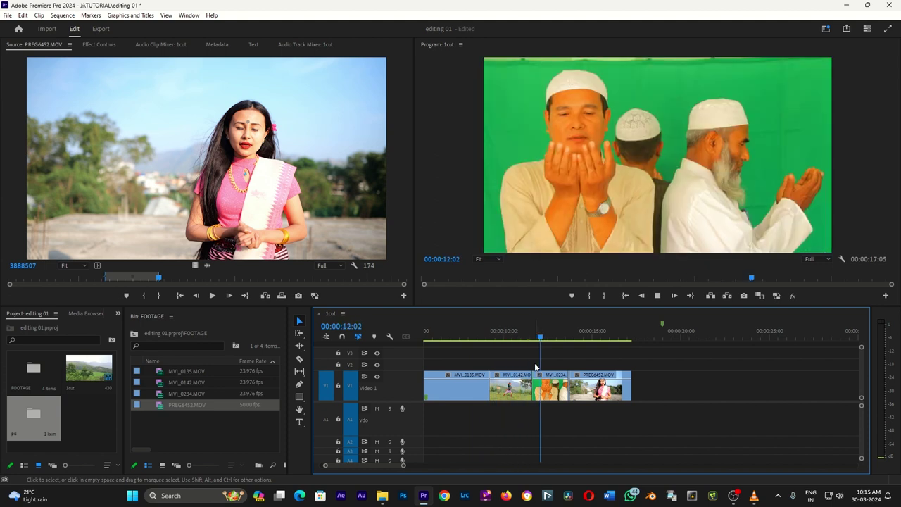
Step: Delete the PREG6452 clip from V1 and zoom in around the sequence end
left_click(588, 397)
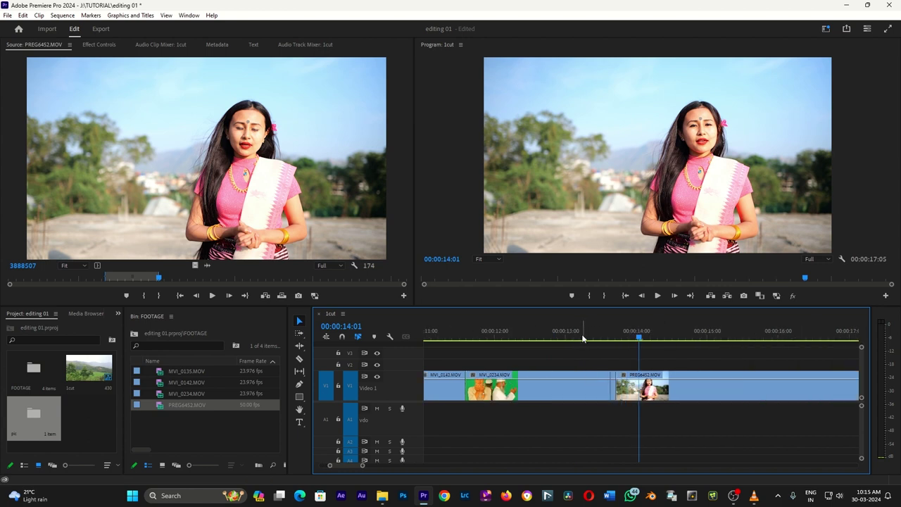
key("Delete")
key("equal")
key("equal")
key("equal")
scroll(589, 394, "up", 2, "alt")
scroll(594, 396, "down", 3, "alt")
scroll(594, 395, "down", 2, "alt")
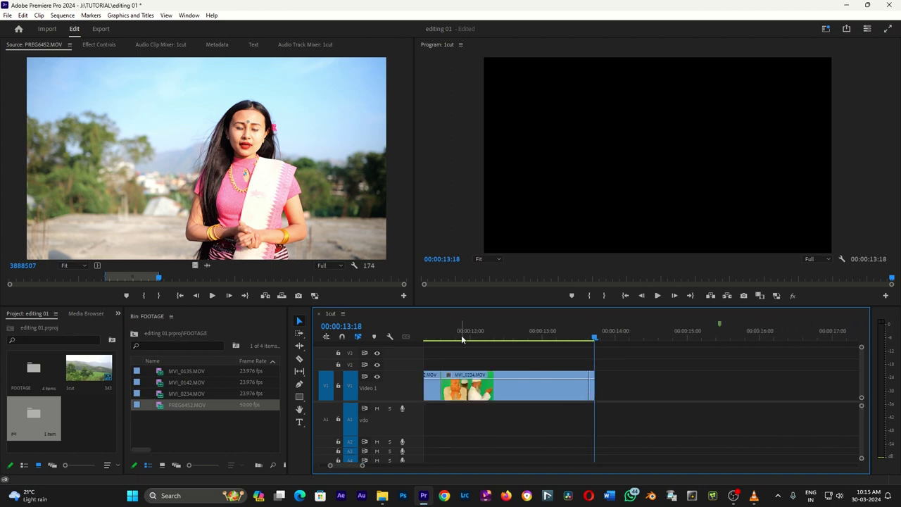
Step: Remove the MVI_0234 green-screen clip, working around the 11:14 point
left_click(462, 339)
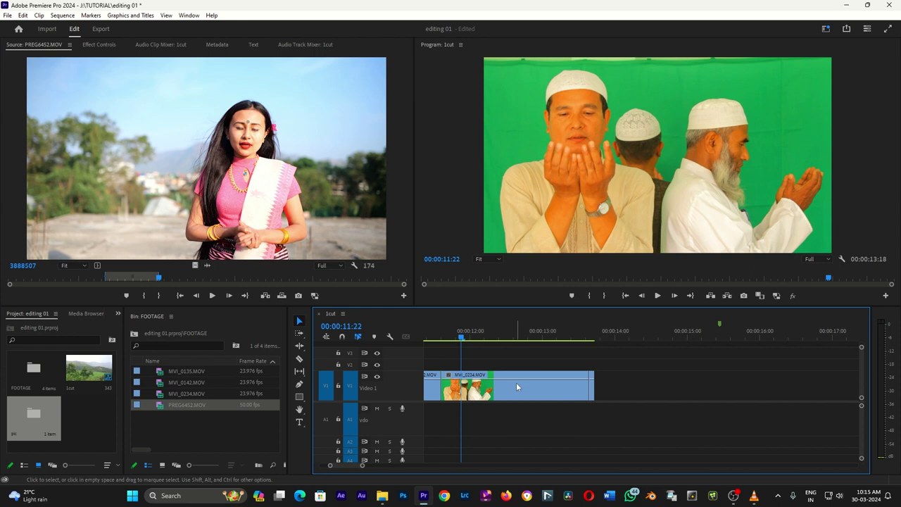
left_click(589, 339)
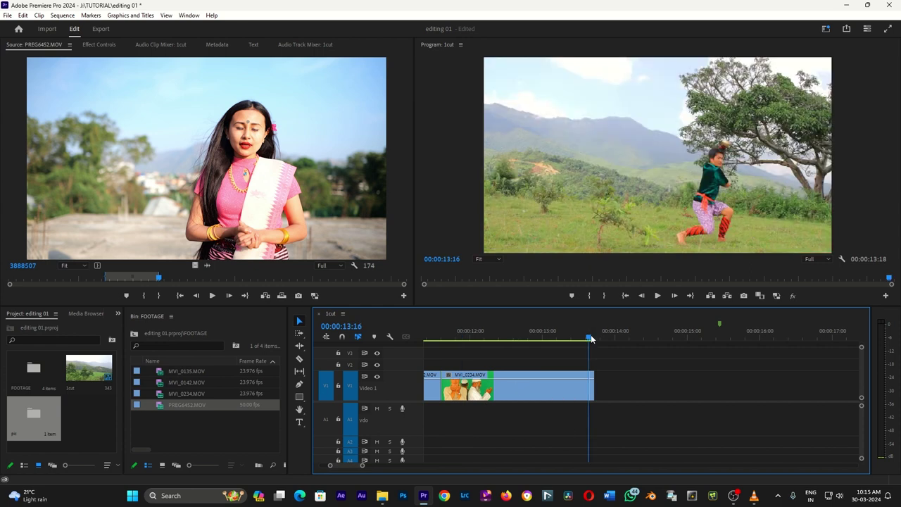
scroll(603, 352, "up", 3)
left_click(537, 338)
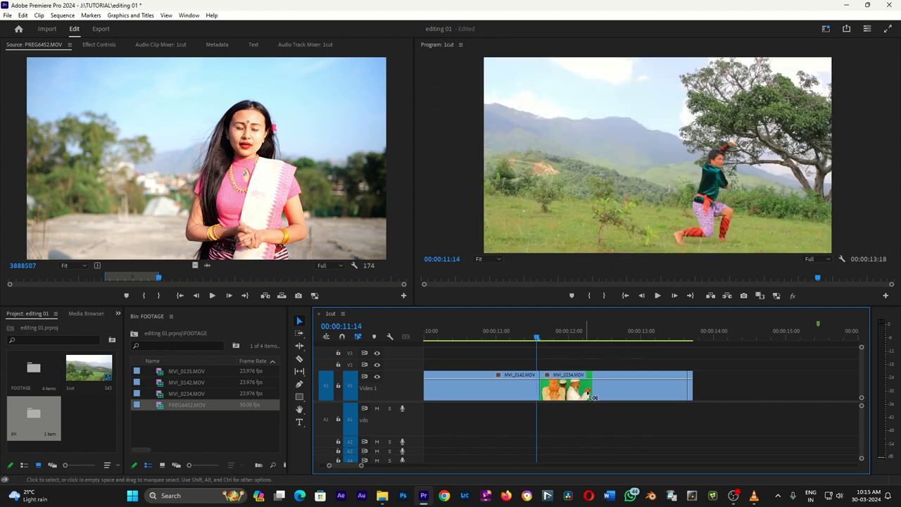
key("ctrl+z")
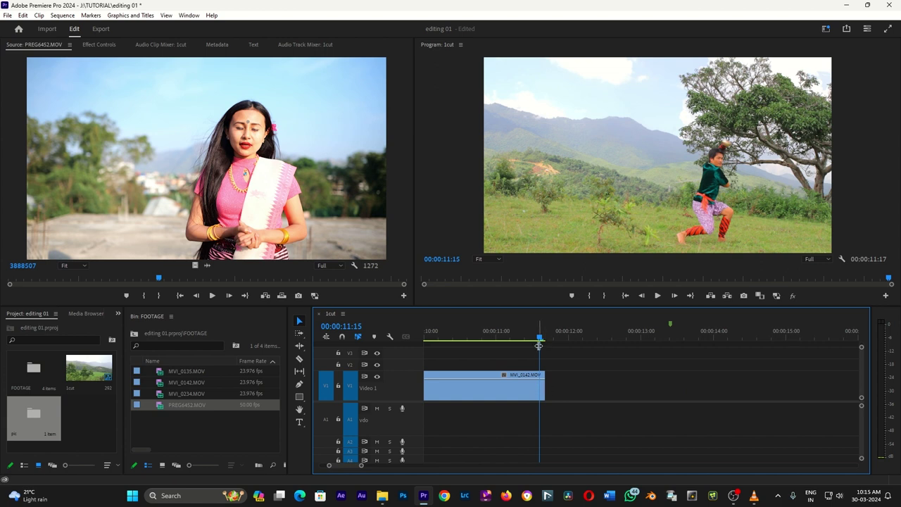
Step: Step through frames near the end to confirm the sequence ends at 11:17
left_click_drag(539, 341, 542, 341)
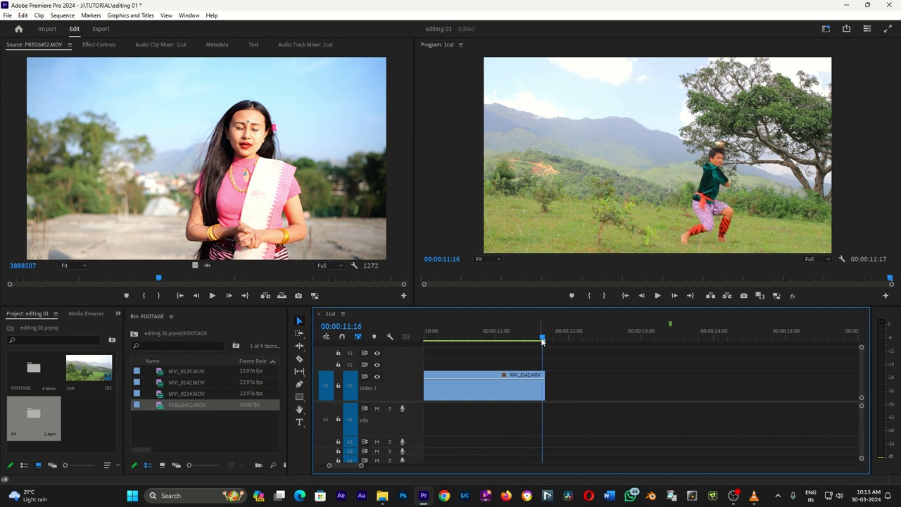
scroll(599, 356, "up", 5)
key("Right")
key("Left")
key("Right")
key("Up")
key("Down")
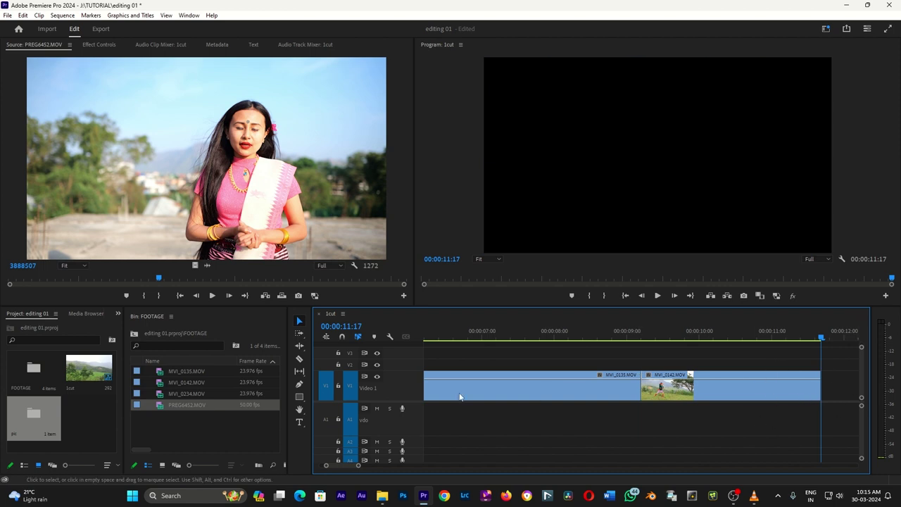
double_click(162, 394)
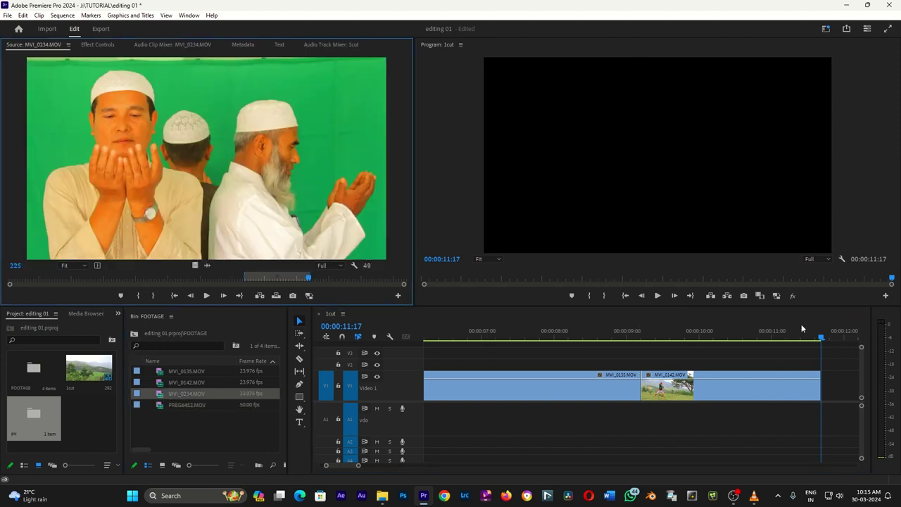
key(".")
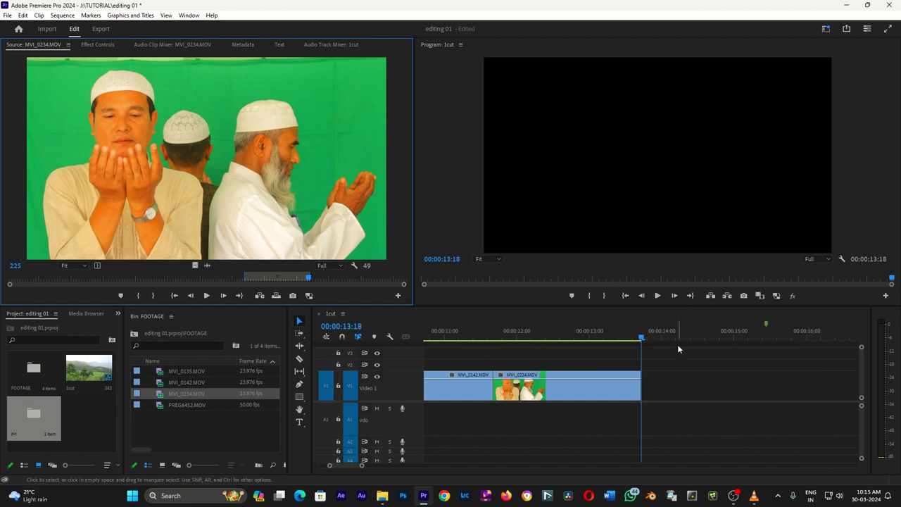
double_click(154, 407)
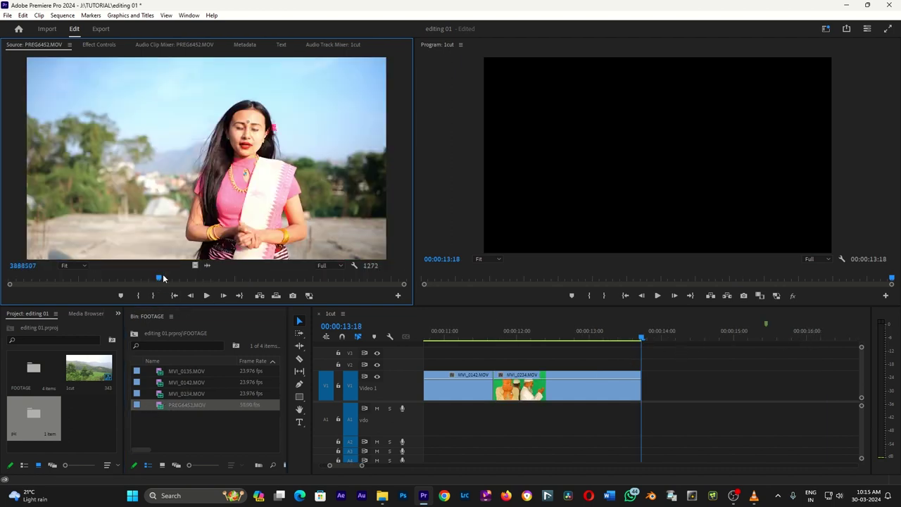
key("i")
left_click(195, 279)
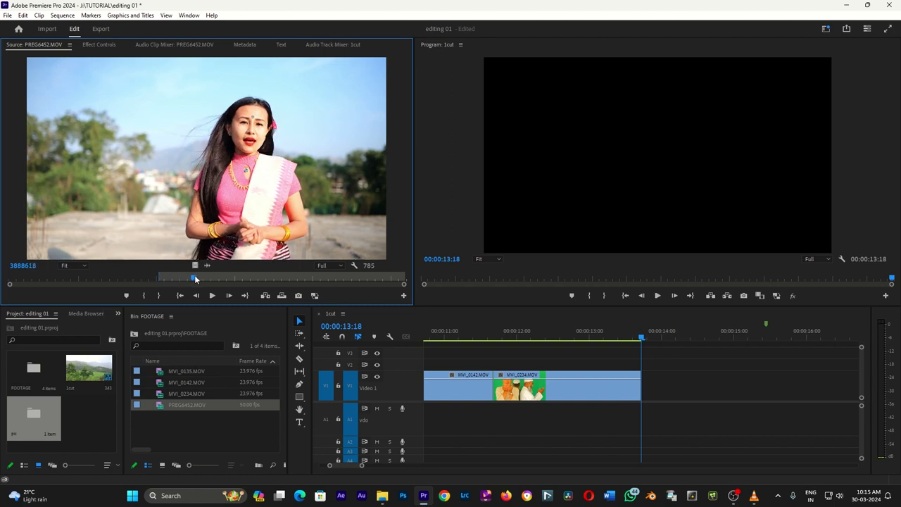
key("o")
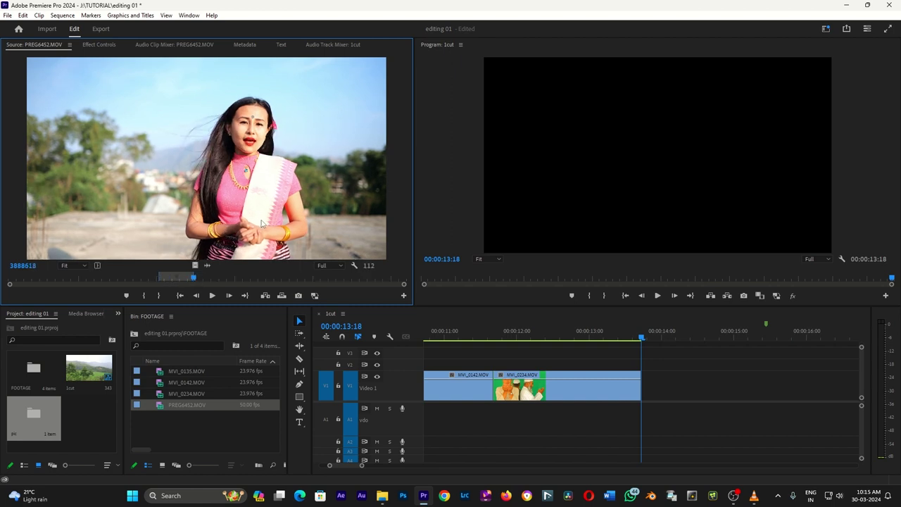
key("period")
key("minus")
key("minus")
key("minus")
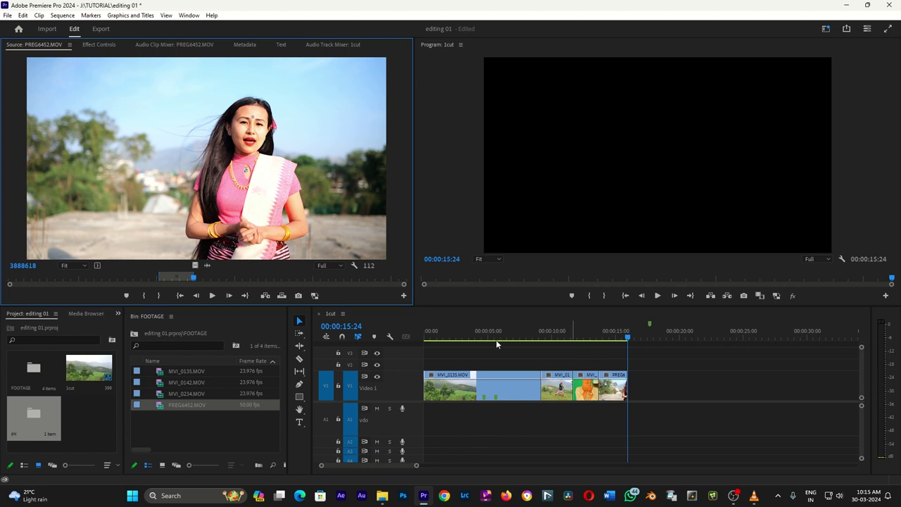
left_click(466, 336)
key("space")
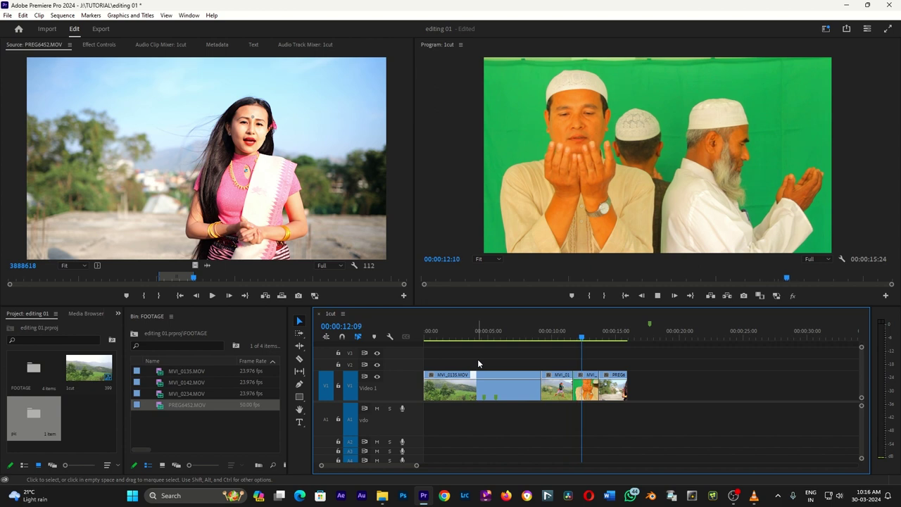
key("space")
left_click_drag(606, 344, 507, 353)
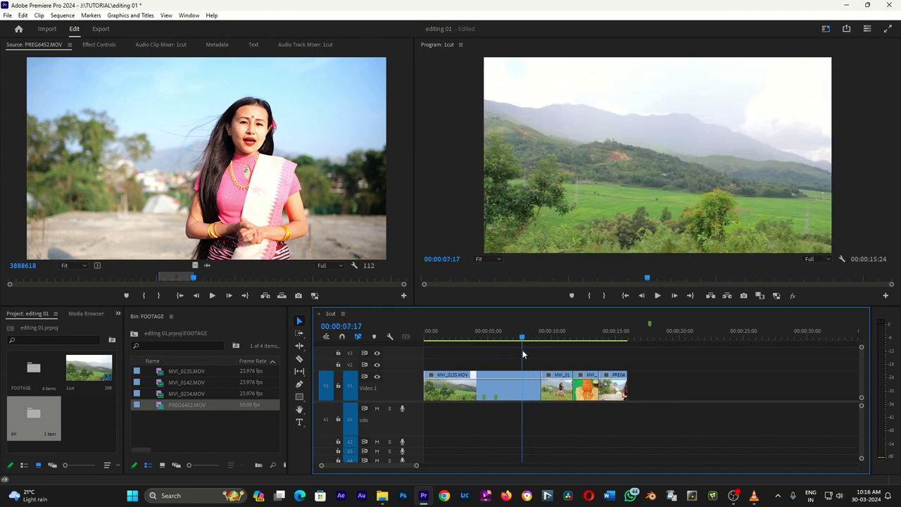
left_click_drag(506, 343, 421, 345)
key("space")
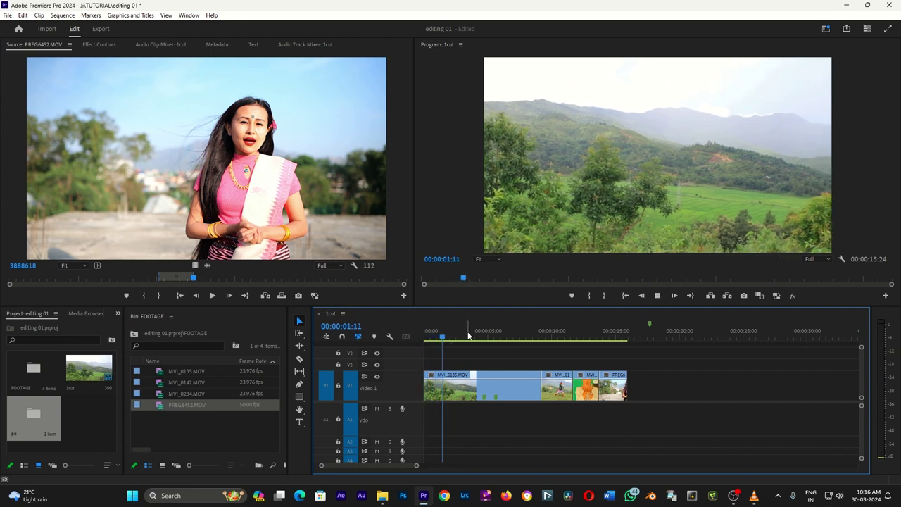
key("space")
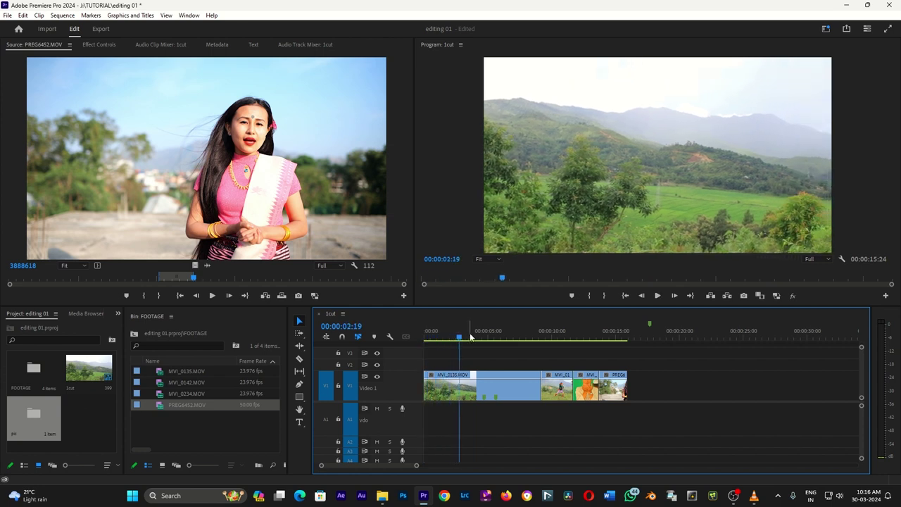
key("ctrl+grave")
key("space")
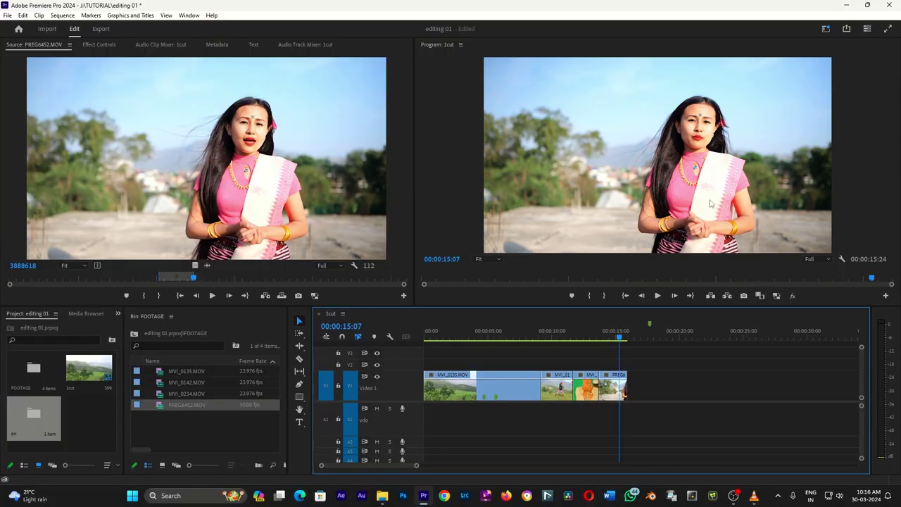
mouse_move(616, 336)
left_mouse_down()
mouse_move(570, 347)
mouse_move(501, 346)
left_mouse_up()
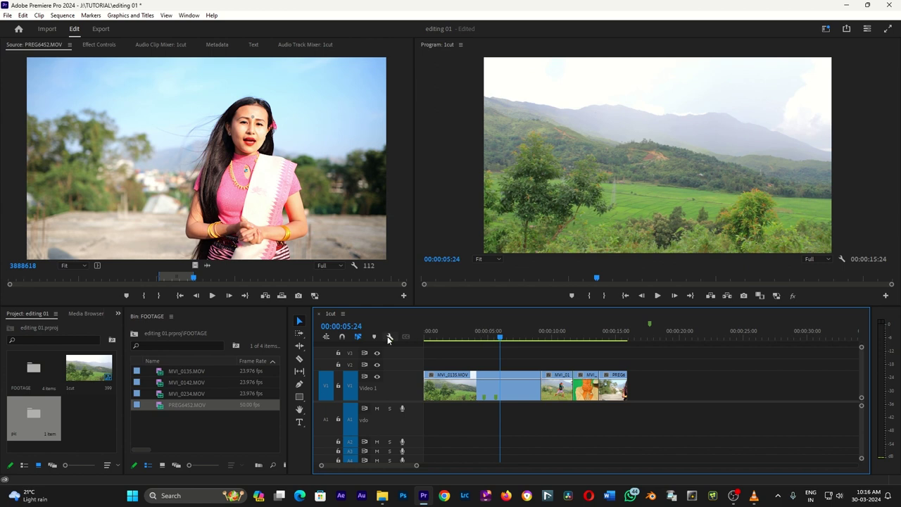
key("space")
key("space")
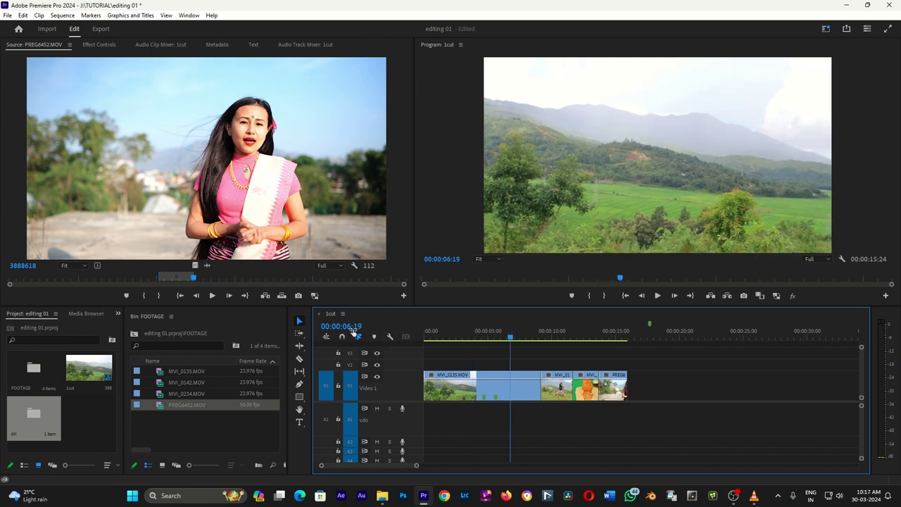
left_click_drag(462, 335, 515, 342)
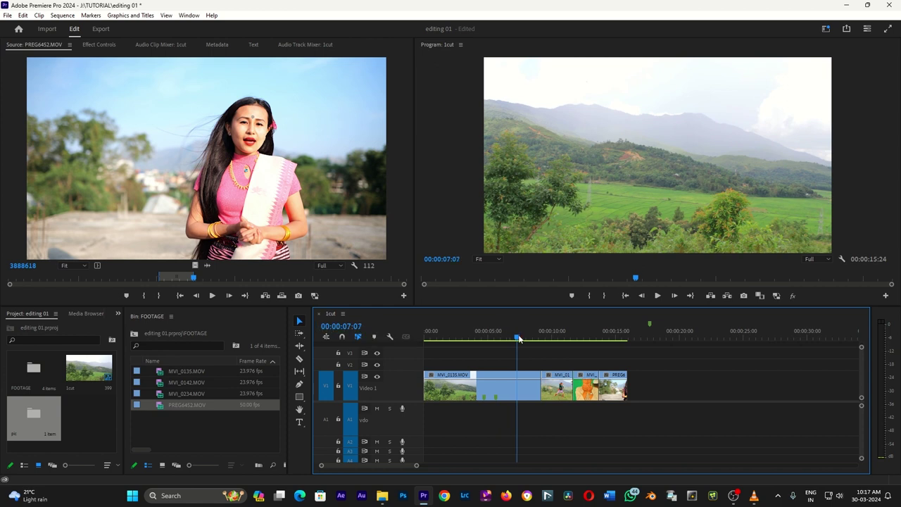
left_click(546, 332)
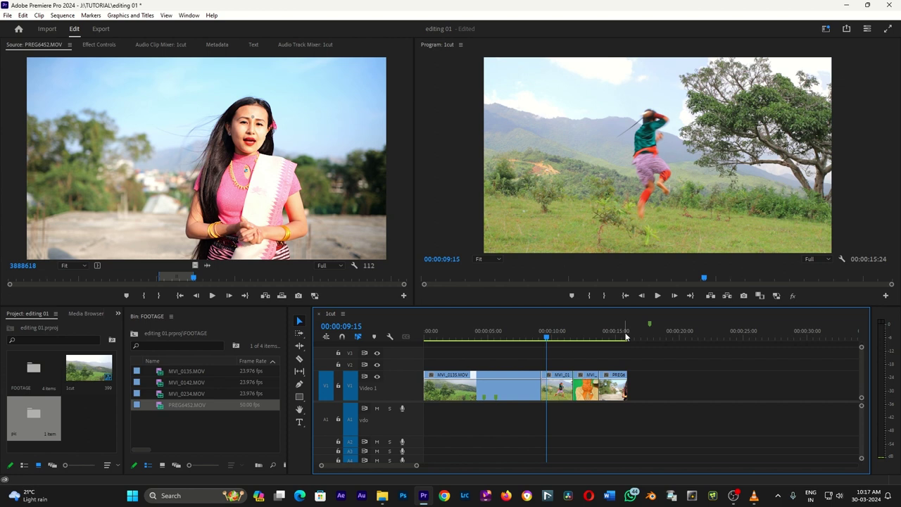
mouse_move(625, 338)
left_mouse_down()
mouse_move(546, 340)
mouse_move(627, 340)
left_mouse_up()
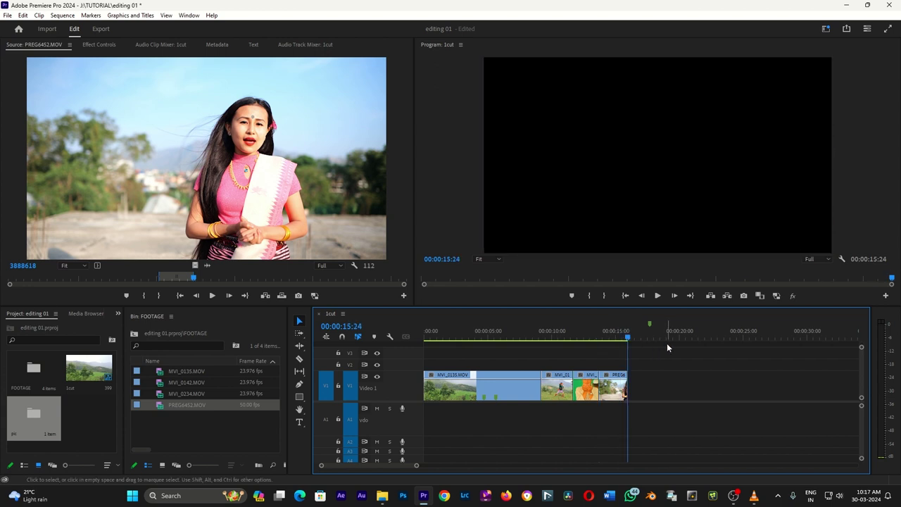
Step: Mark the whole 1cut sequence as the in/out range and play it from the start
key("ctrl+a")
key("slash")
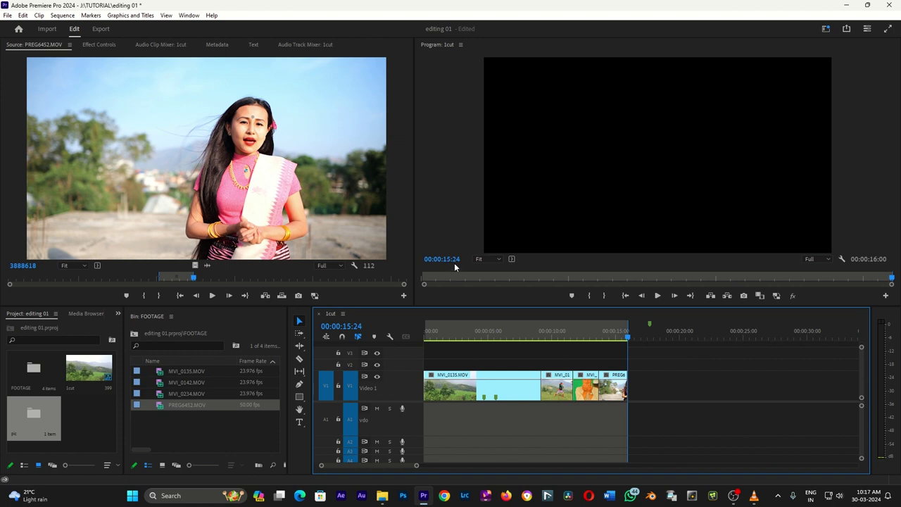
mouse_move(626, 339)
left_mouse_down()
mouse_move(479, 352)
mouse_move(622, 341)
left_mouse_up()
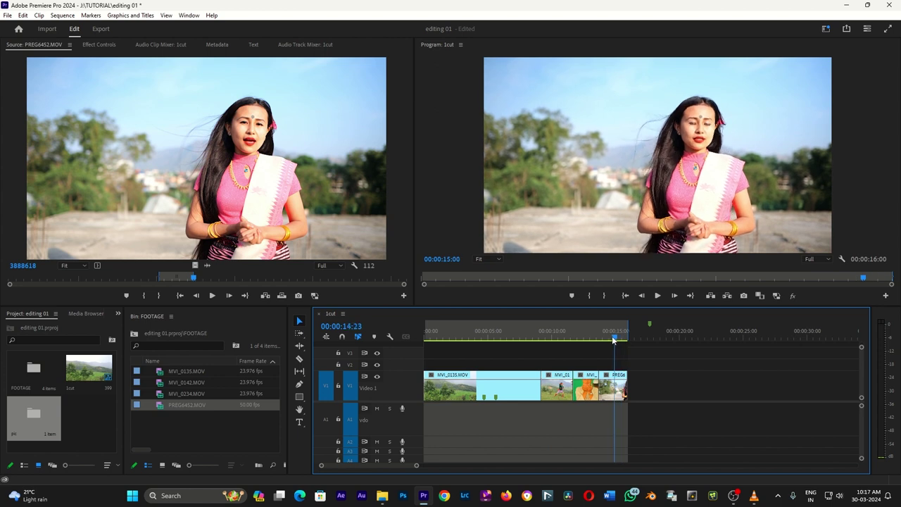
left_click_drag(622, 340, 607, 337)
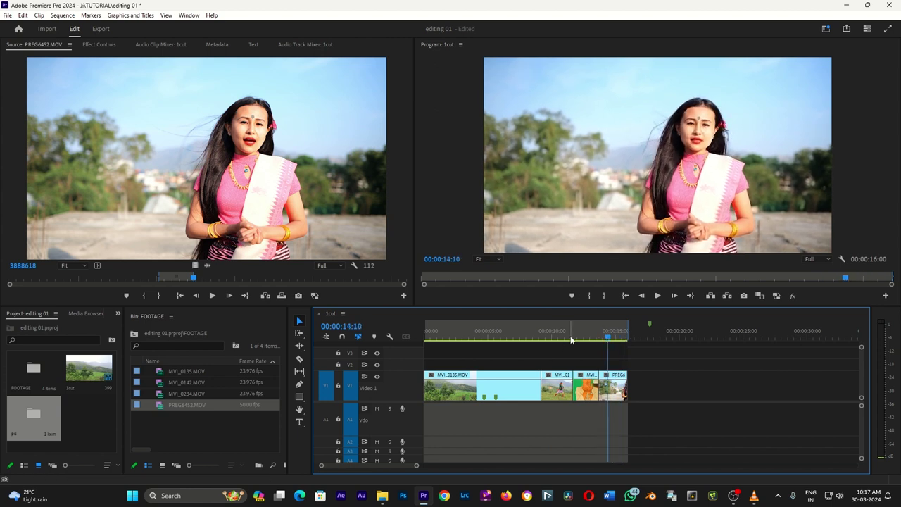
left_click_drag(483, 336, 430, 338)
key("space")
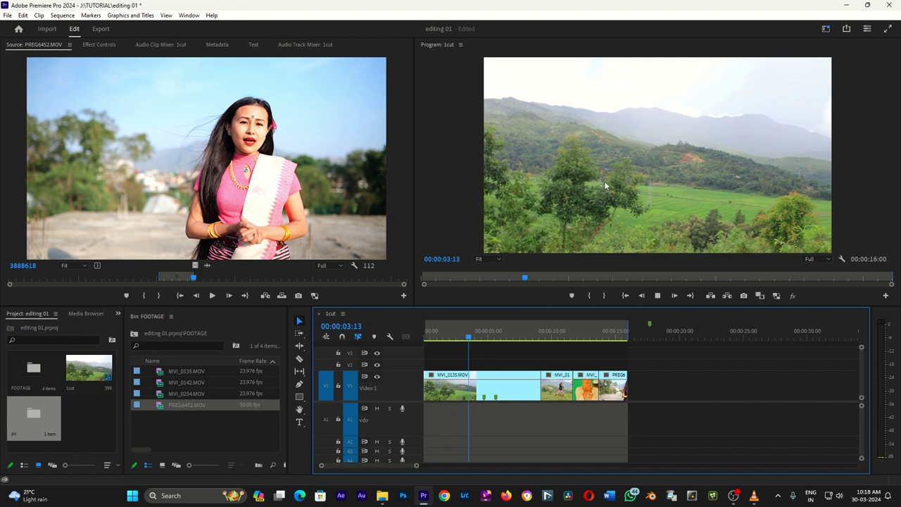
key("space")
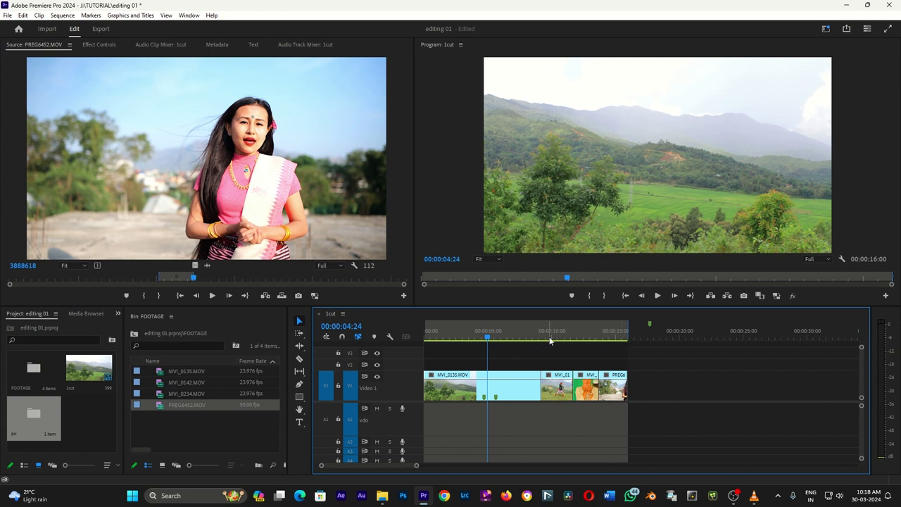
Step: Test removing the marked range, then undo to restore all four clips
key("ctrl+a")
key("Delete")
key("ctrl+z")
Step: Clear the in/out marks, then test lifting MVI_01 near nine seconds and undo it
right_click(551, 335)
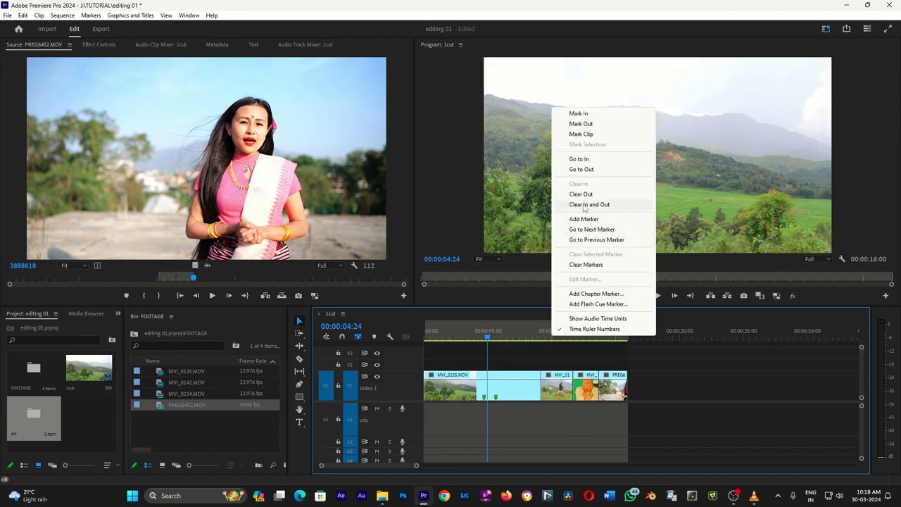
left_click(588, 204)
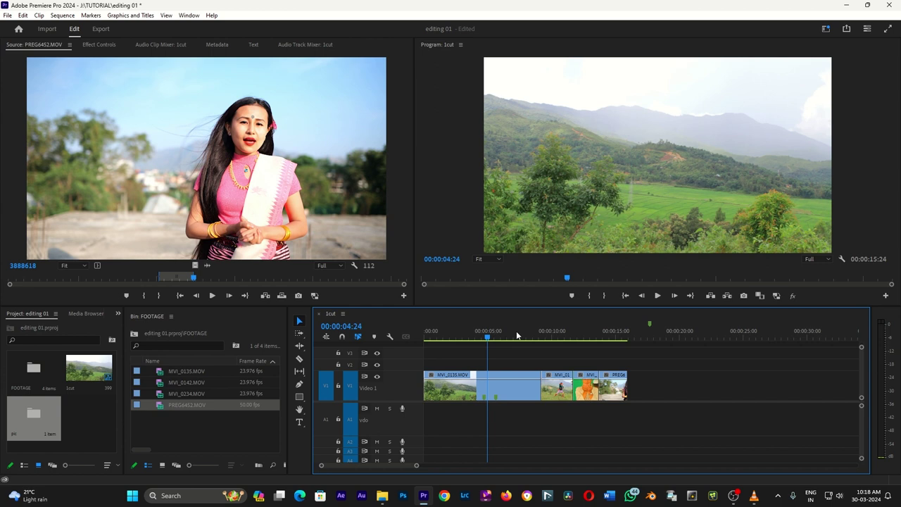
left_click(515, 335)
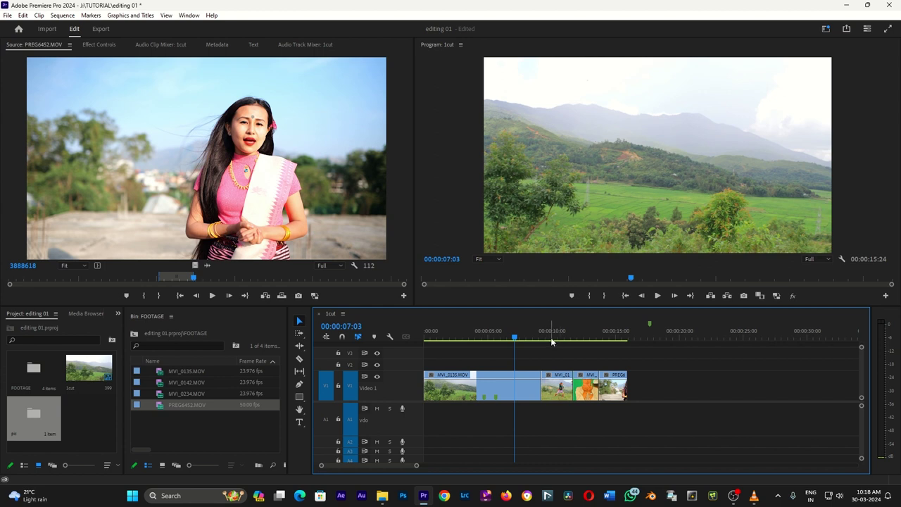
left_click(551, 337)
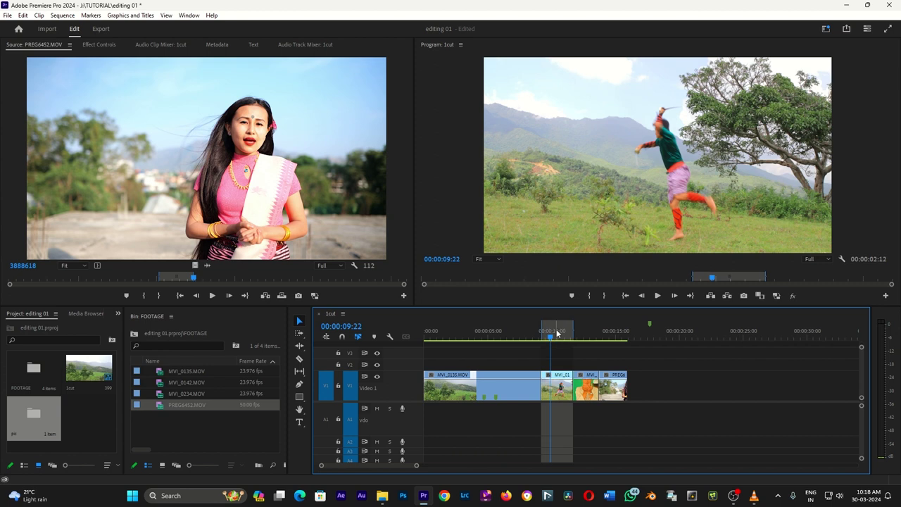
key("semicolon")
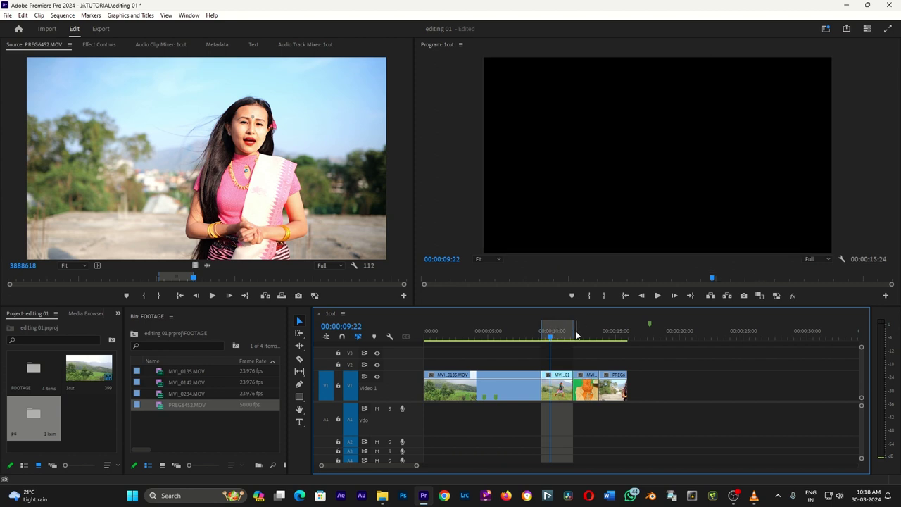
key("ctrl+z")
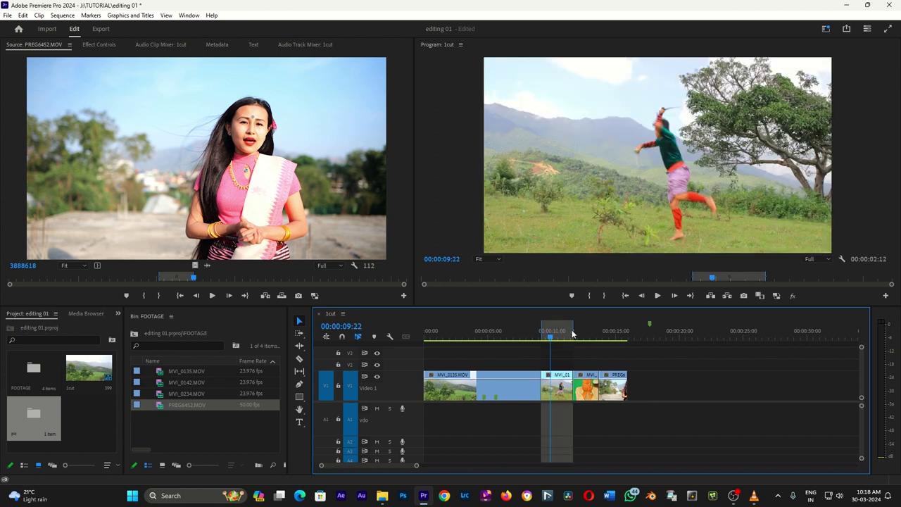
Step: Clear the in/out marks again and replay the 15:24 sequence from the start
key("ctrl+shift+x")
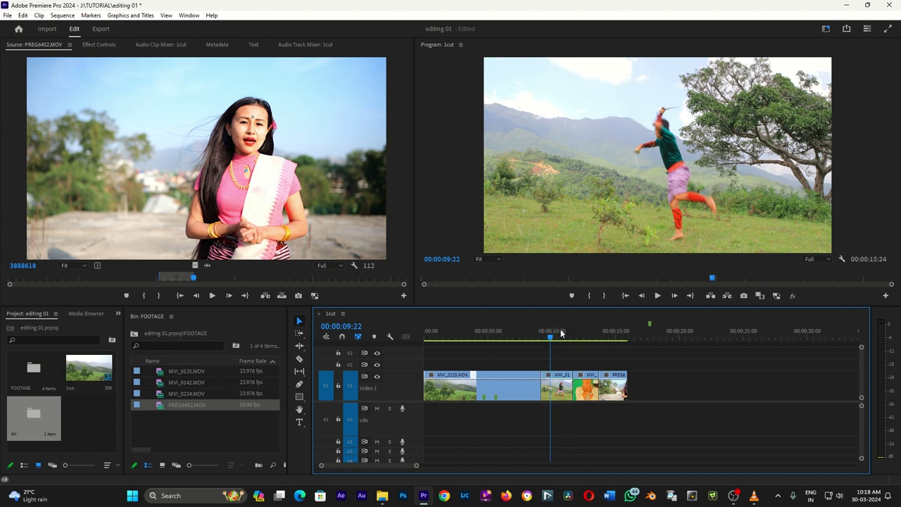
left_click_drag(560, 334, 432, 341)
key("space")
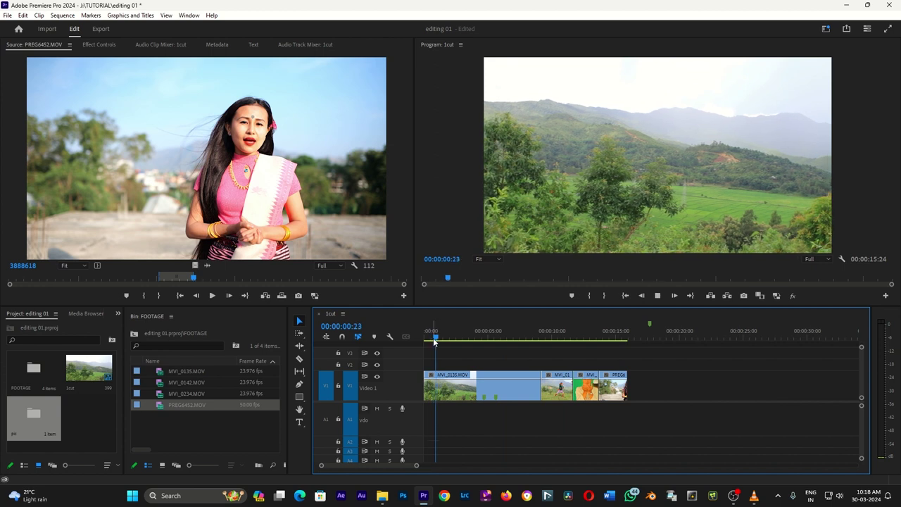
left_click(557, 336)
left_click_drag(558, 337, 552, 339)
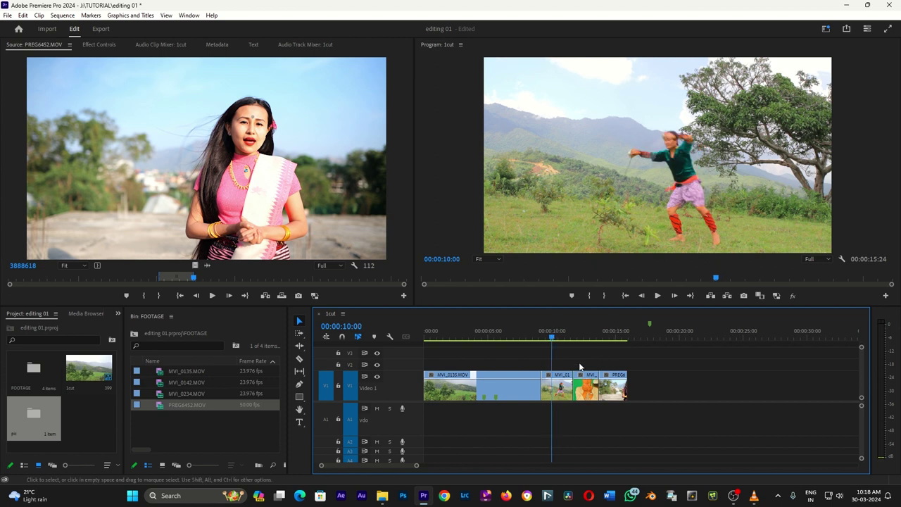
key("Home")
key("space")
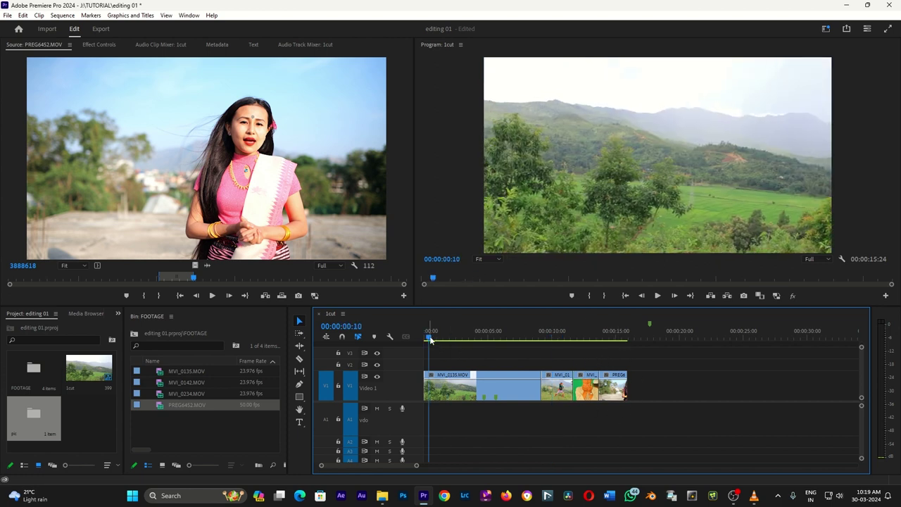
key("space")
Step: Set the MVI_0135 clip's speed to 200% through Speed/Duration
left_click(473, 387)
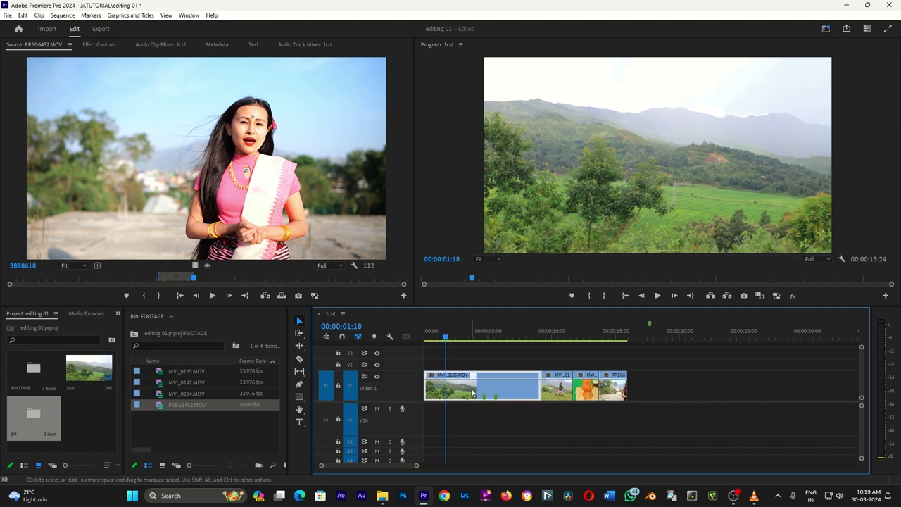
right_click(464, 398)
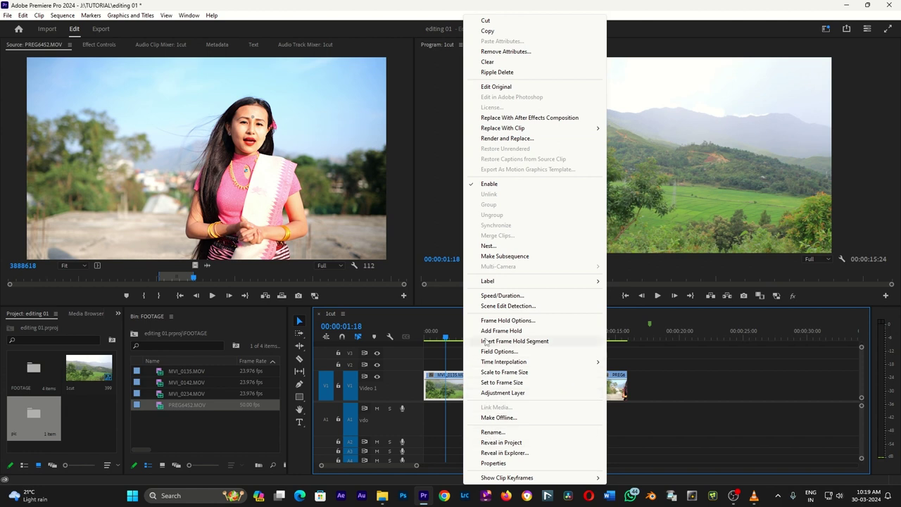
left_click(501, 296)
type("200")
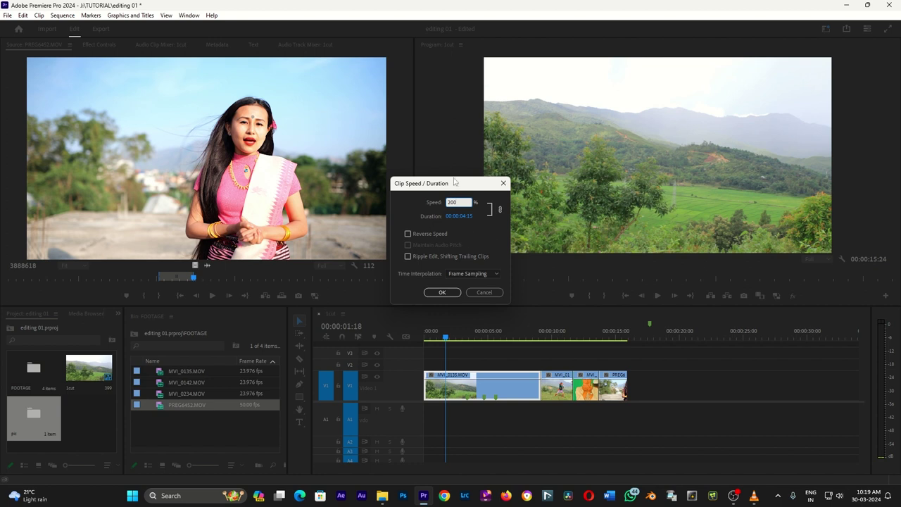
left_click(444, 292)
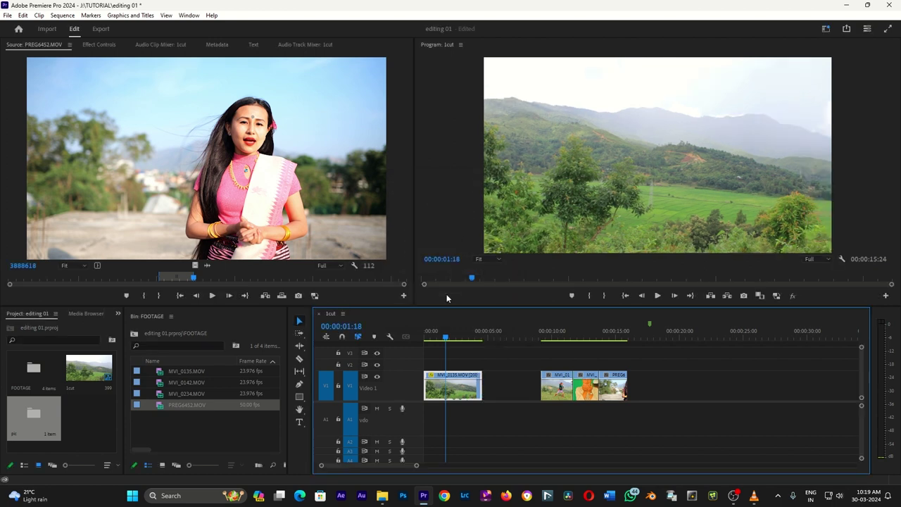
Step: Replay the sequence from the start and reselect MVI_0135 to inspect it
left_click(425, 336)
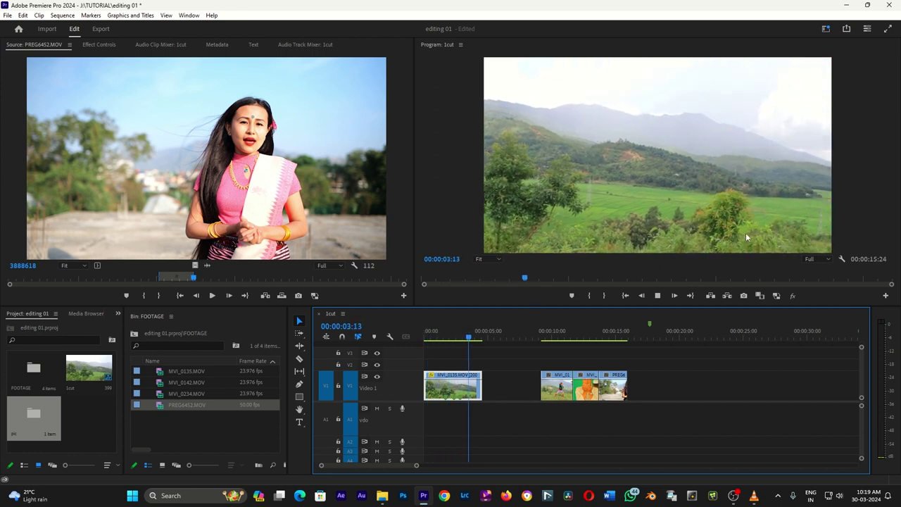
left_click(426, 336)
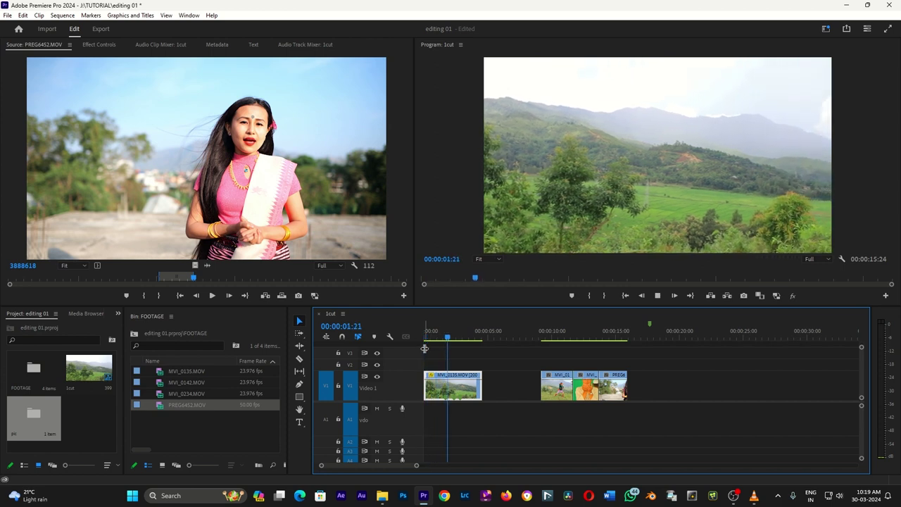
key("space")
left_click(441, 376)
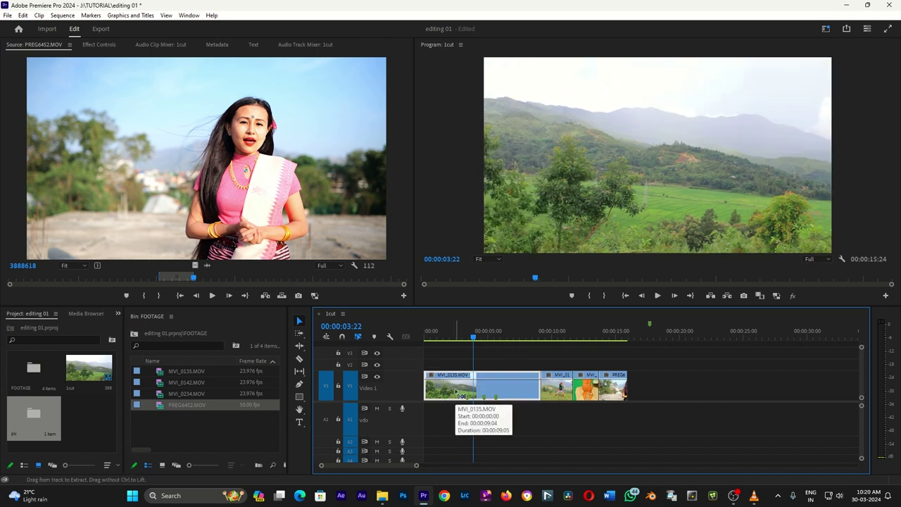
Step: Change MVI_0135's speed to 150% with Ctrl+R
key("ctrl+r")
type("15")
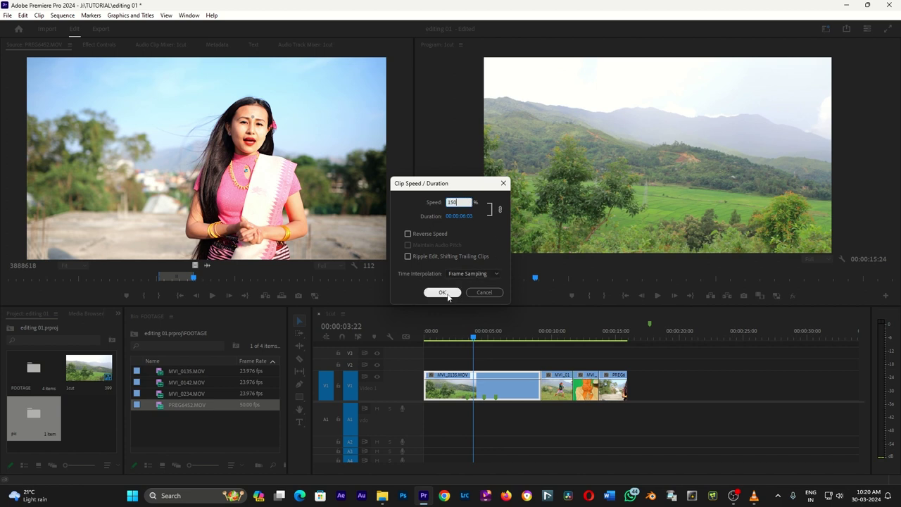
left_click(439, 292)
Step: Play back the faster clip and scrub to about 3 seconds to find the trim point
key("space")
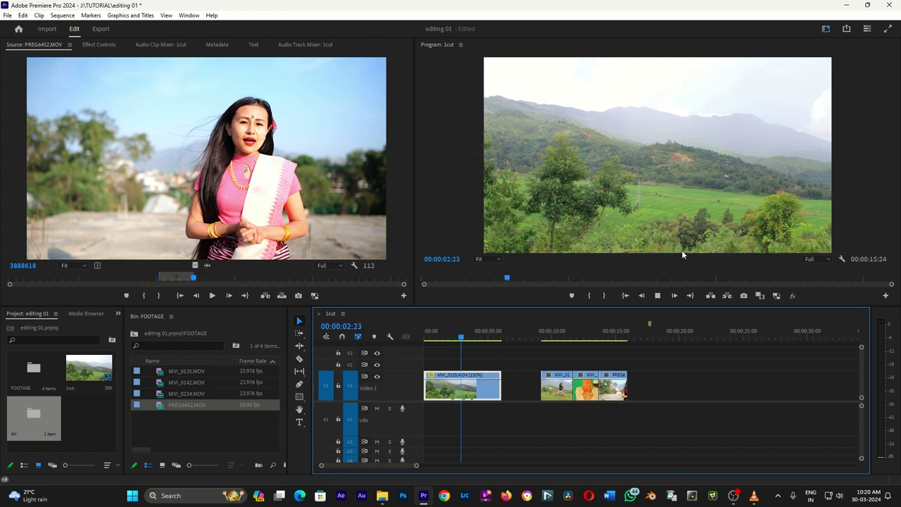
left_click_drag(479, 337, 454, 336)
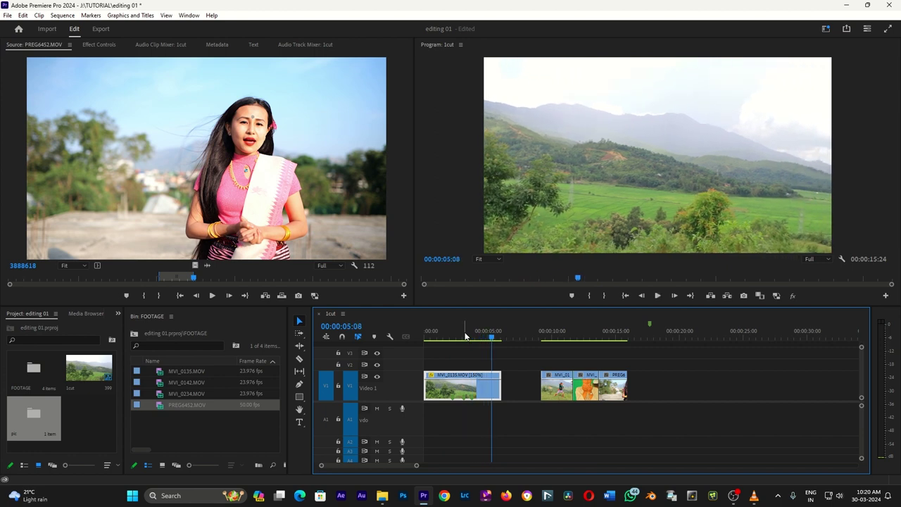
left_click(472, 337)
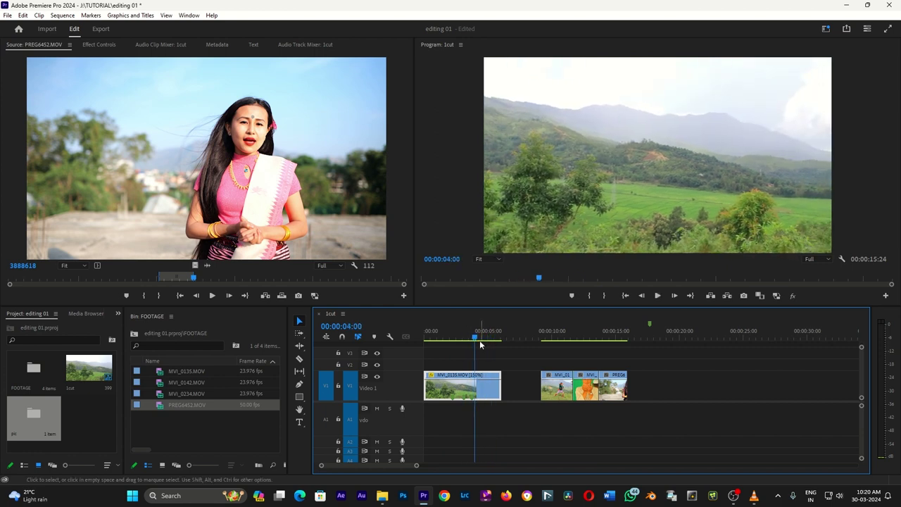
left_click_drag(476, 337, 421, 337)
key("space")
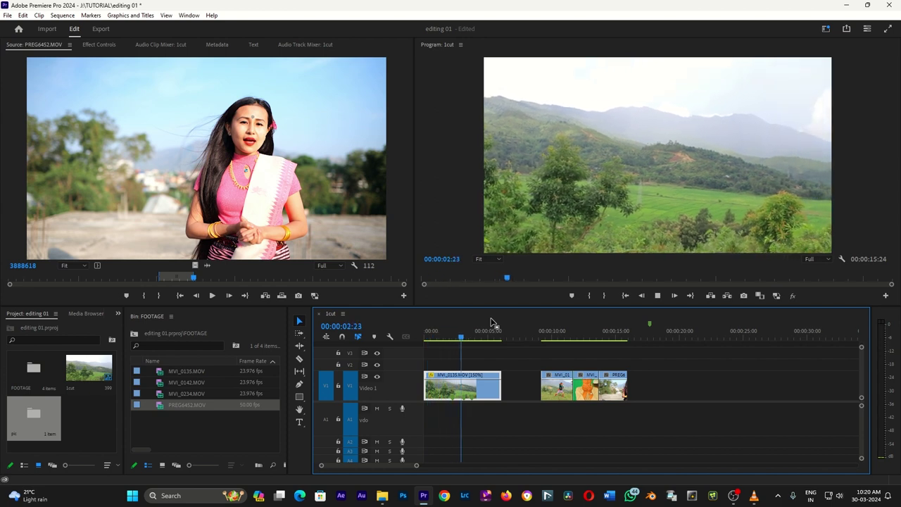
key("space")
left_click(424, 337)
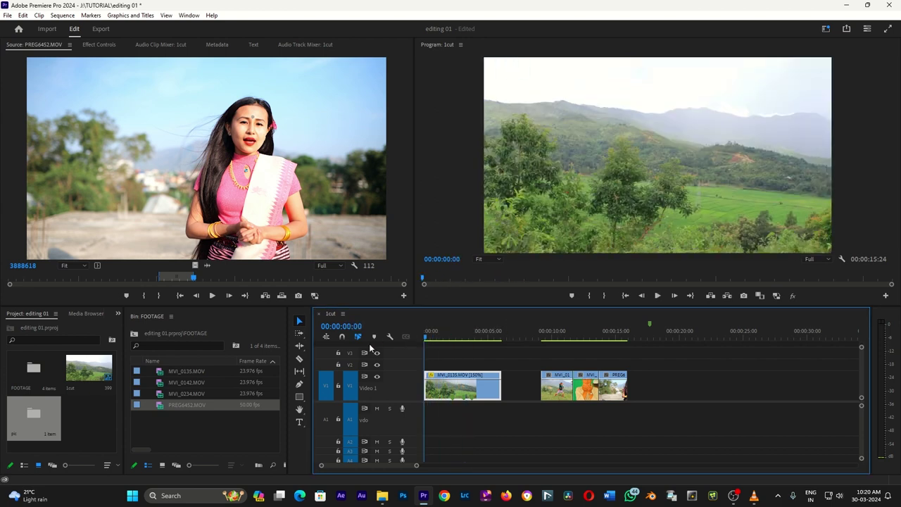
left_click_drag(434, 338, 464, 342)
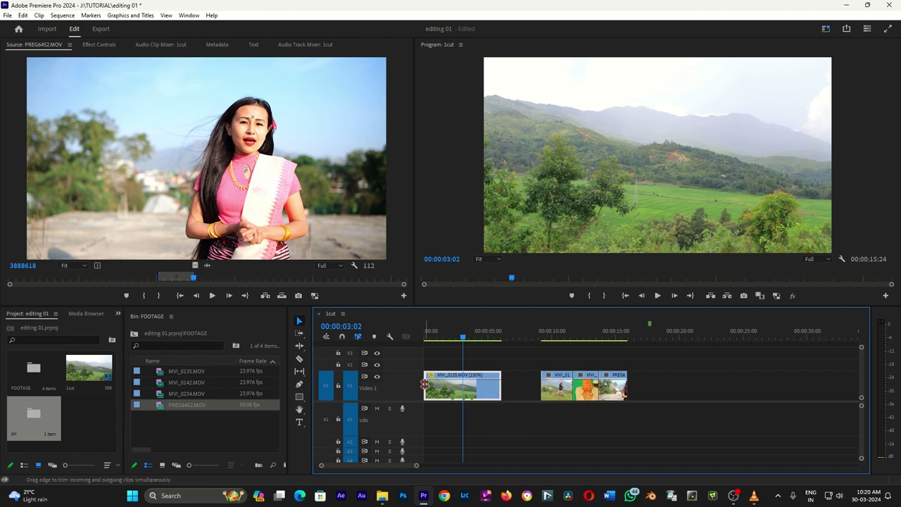
Step: Ripple-trim MVI_0135's start to the playhead and play back to check the trim
left_click_drag(425, 384, 464, 386)
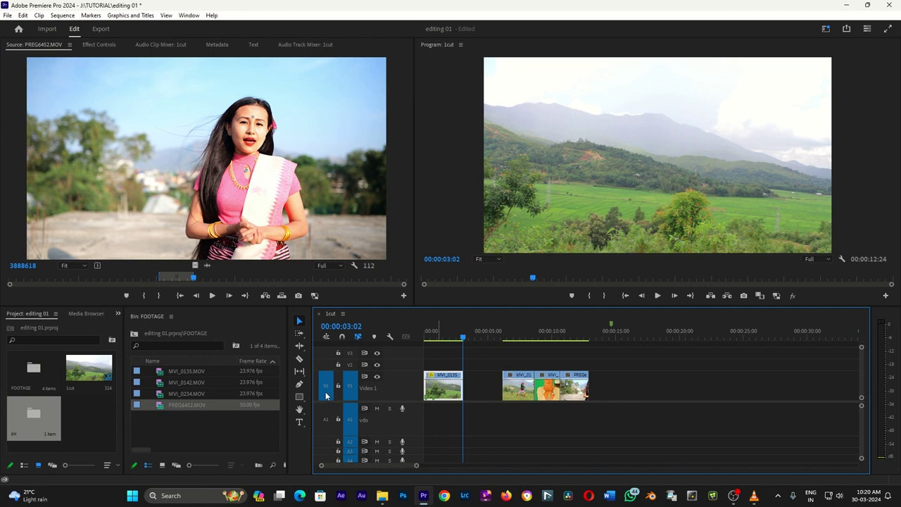
left_click(298, 332)
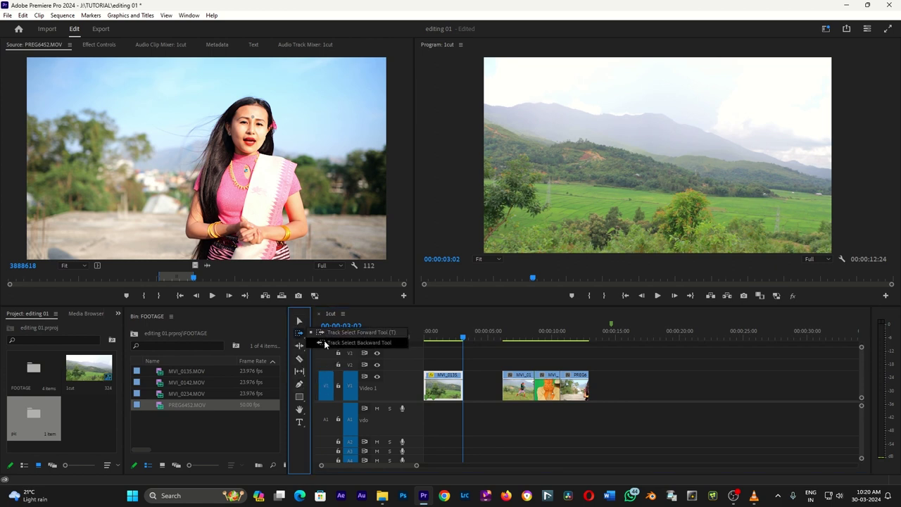
left_click(300, 346)
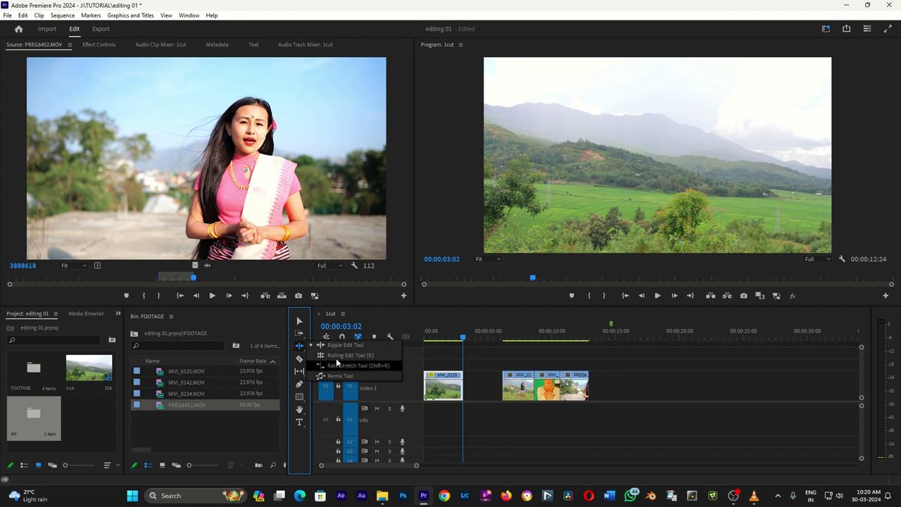
left_click(301, 360)
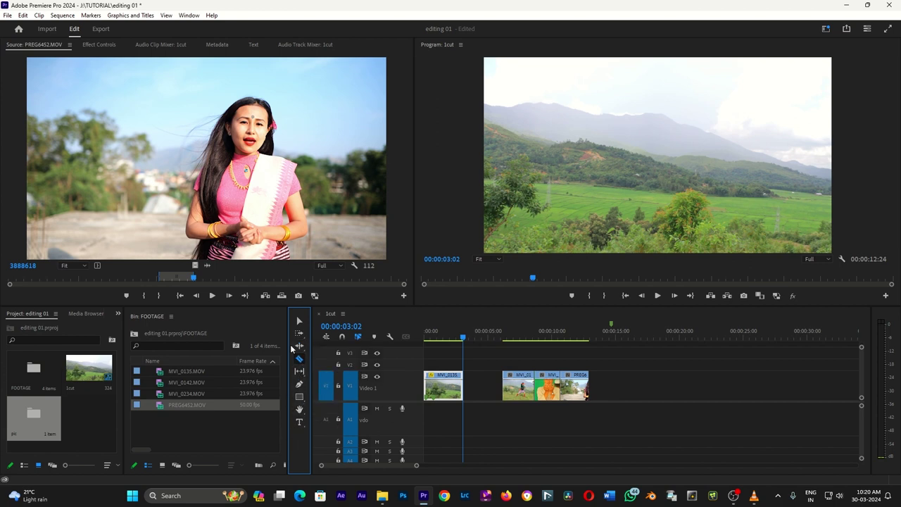
left_click(434, 339)
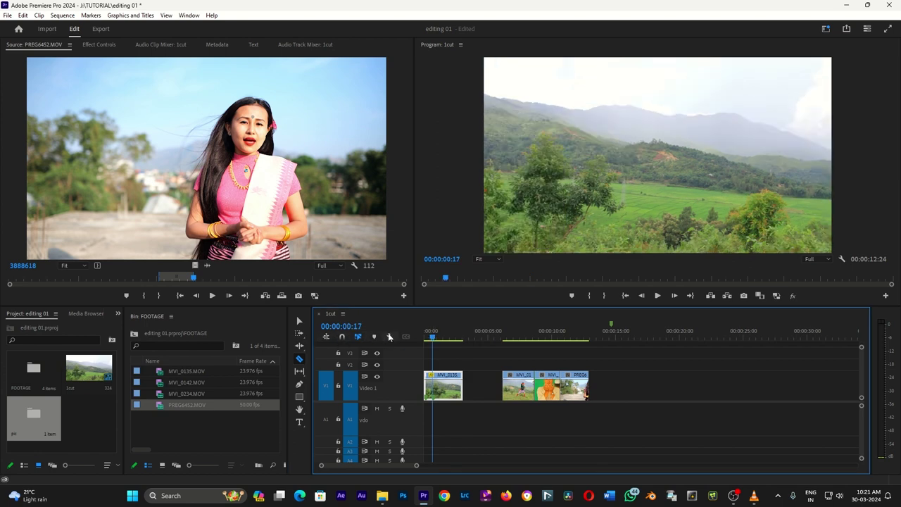
key("space")
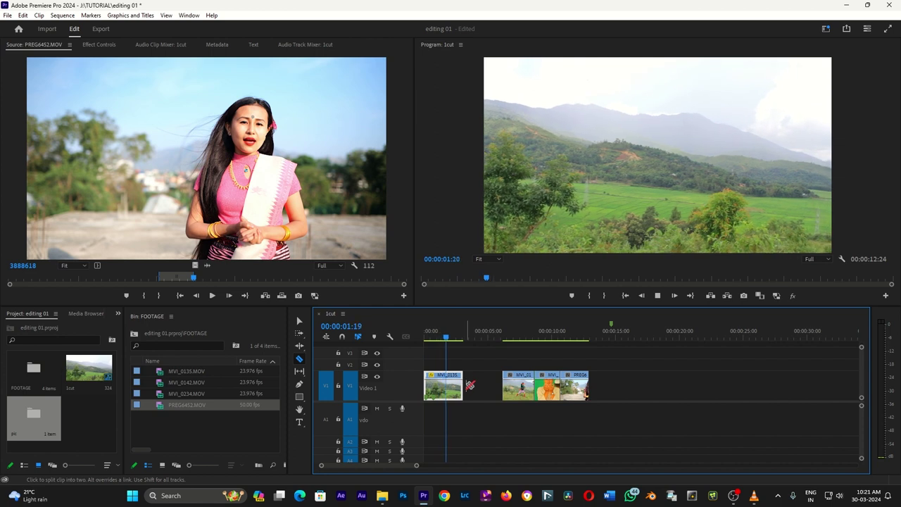
key("space")
key("v")
Step: Delete the V1 gap after MVI_0135 so the later clips close up
left_click(477, 384)
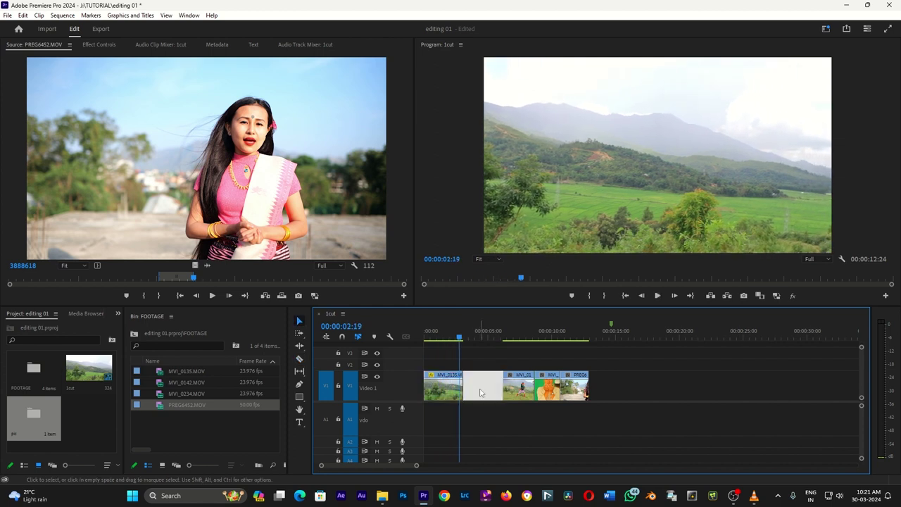
mouse_move(613, 369)
left_mouse_down()
mouse_move(521, 394)
mouse_move(547, 382)
left_mouse_up()
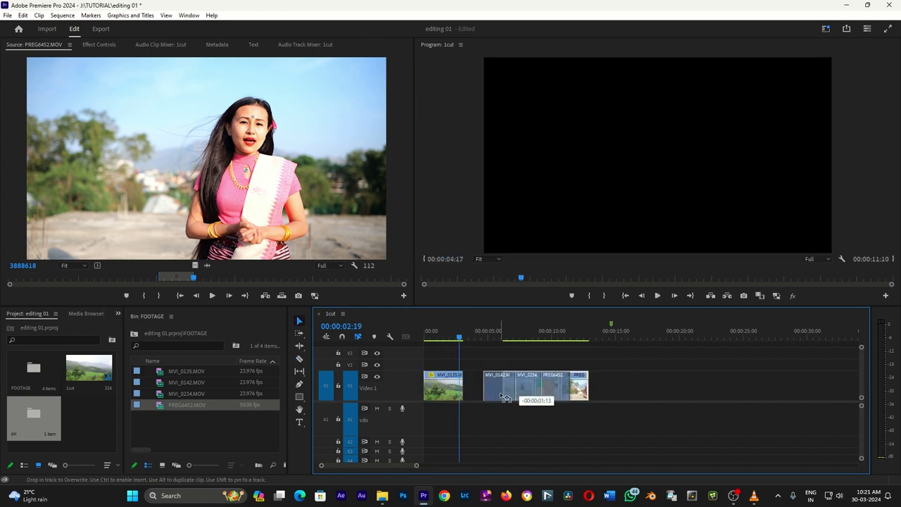
left_click_drag(618, 398, 539, 367)
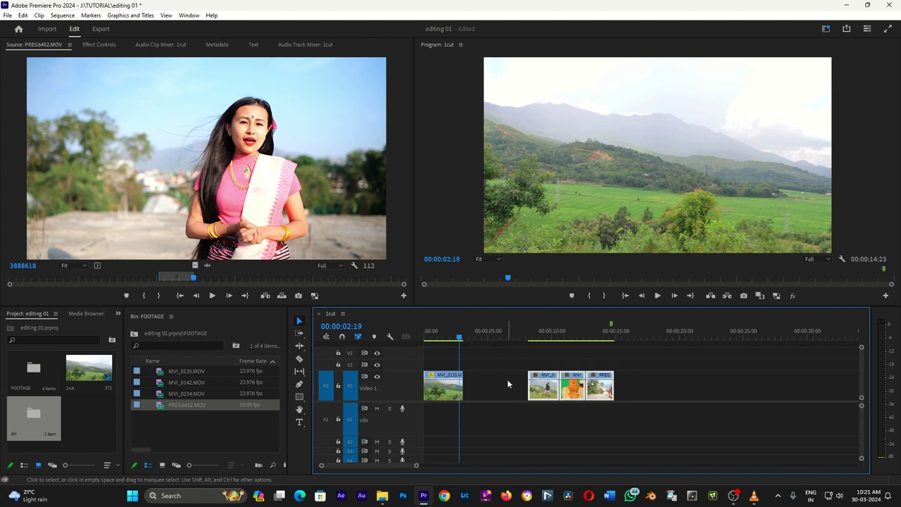
left_click(486, 394)
key("Delete")
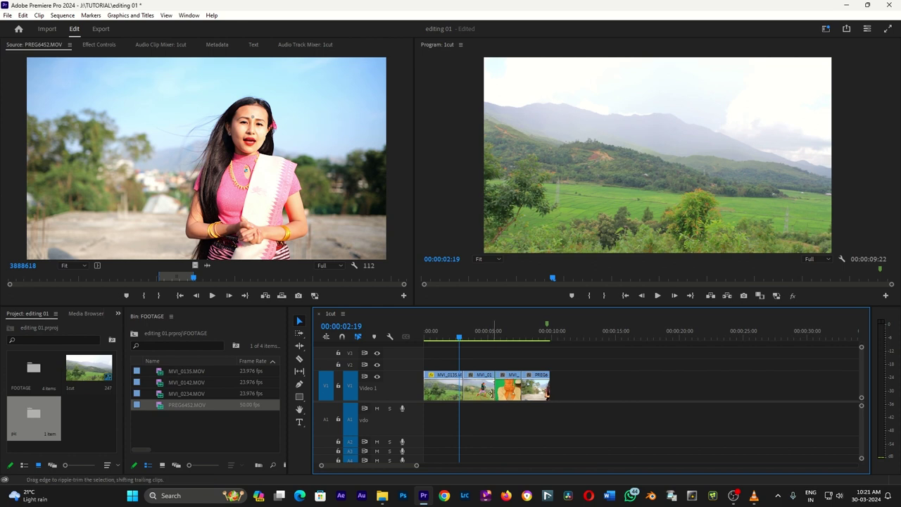
Step: Scrub and play the whole sequence to confirm the back-to-back 9:22 edit
left_click(458, 334)
left_click_drag(458, 335, 456, 335)
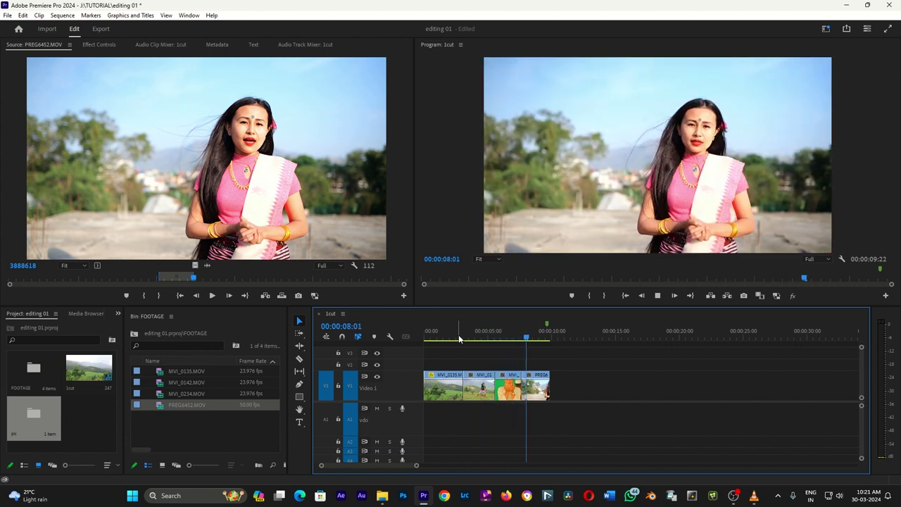
key("space")
left_click_drag(459, 338, 551, 354)
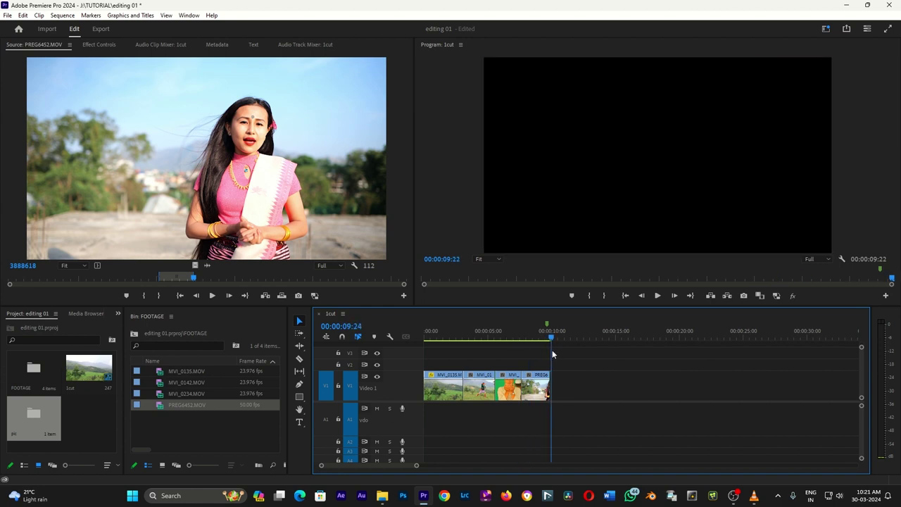
left_click_drag(551, 339, 554, 342)
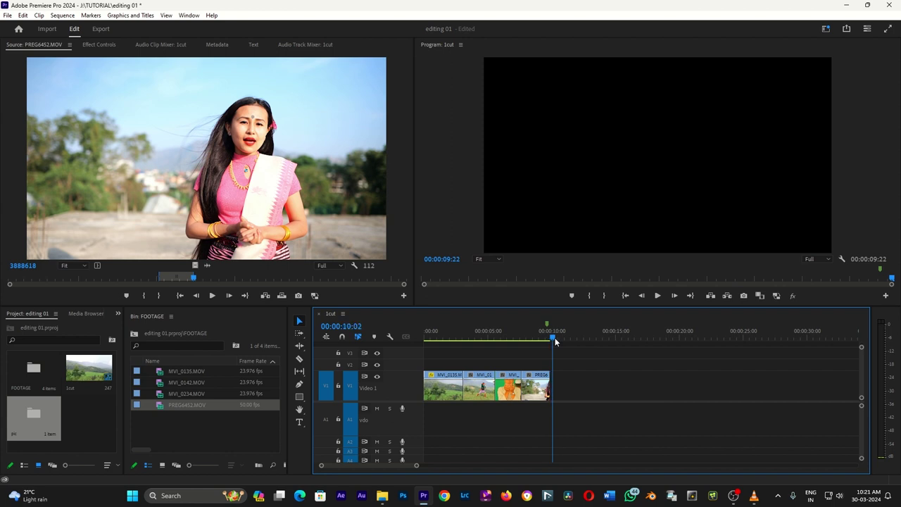
key("j")
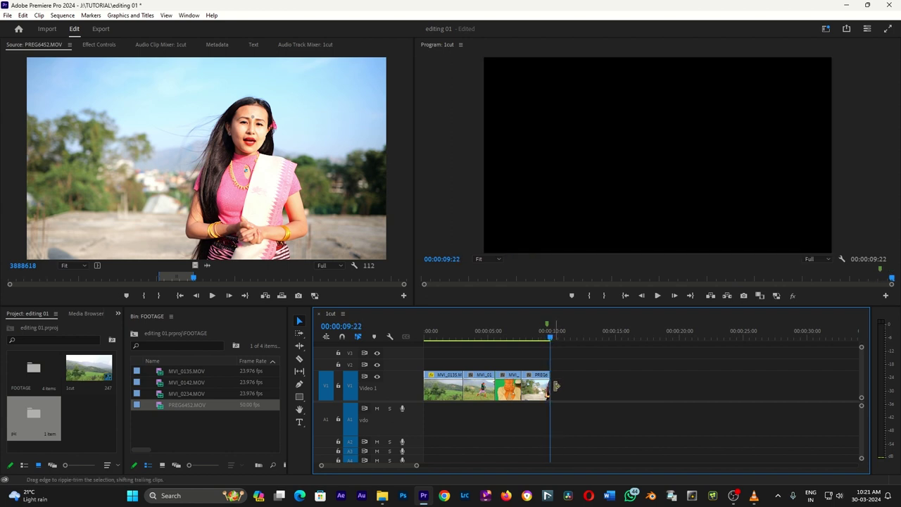
key("Home")
key("space")
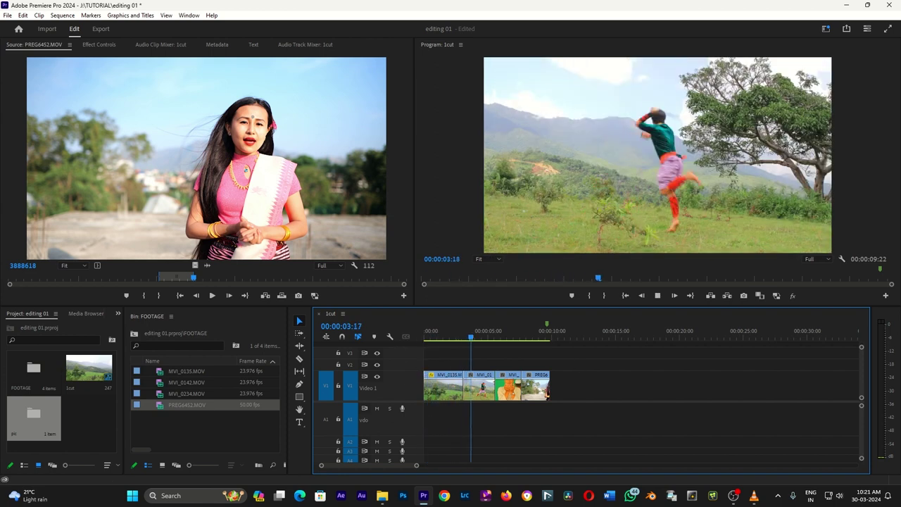
key("space")
Step: Roll the MVI_0142/MVI_0234 cut 12 frames earlier, leaving MVI_0142 at 2:00, and scrub to review
mouse_move(476, 335)
left_mouse_down()
mouse_move(482, 354)
mouse_move(452, 361)
mouse_move(468, 337)
mouse_move(479, 338)
mouse_move(493, 377)
mouse_move(474, 385)
left_mouse_up()
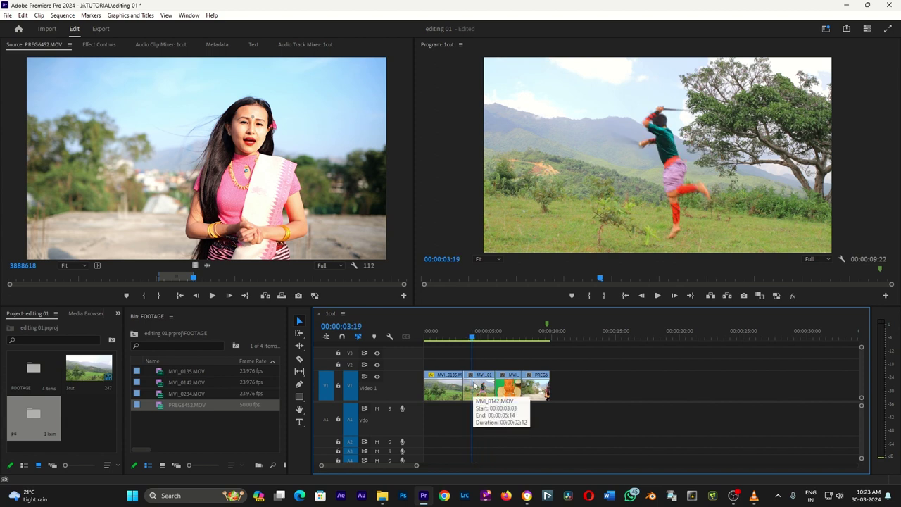
left_click(452, 337)
left_click_drag(452, 337, 506, 347)
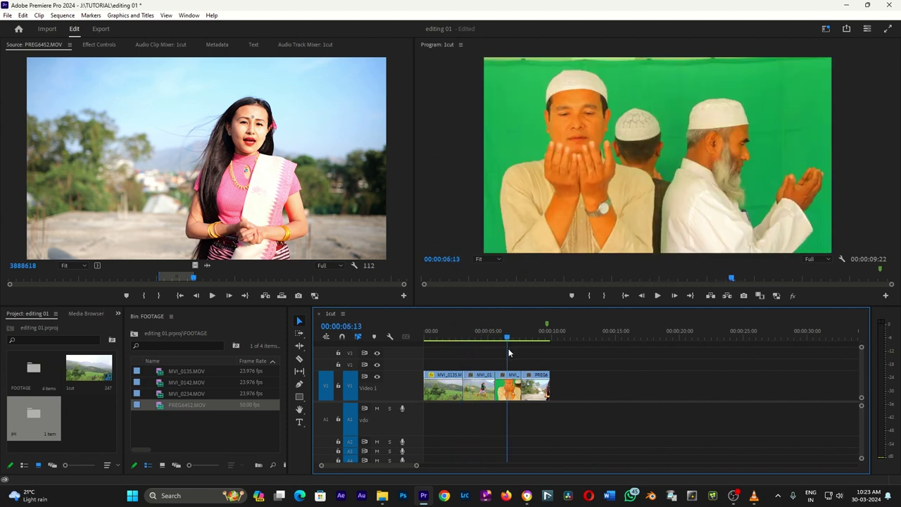
left_click_drag(497, 391, 490, 392)
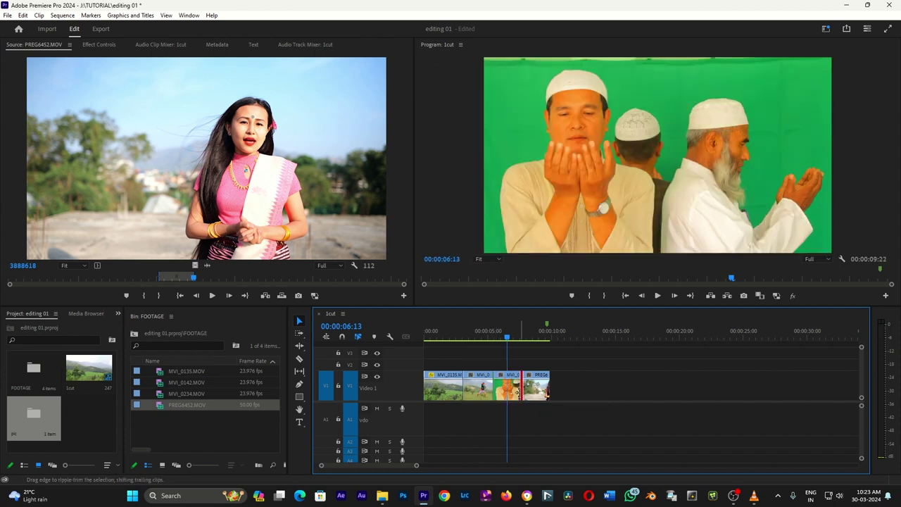
left_click(489, 337)
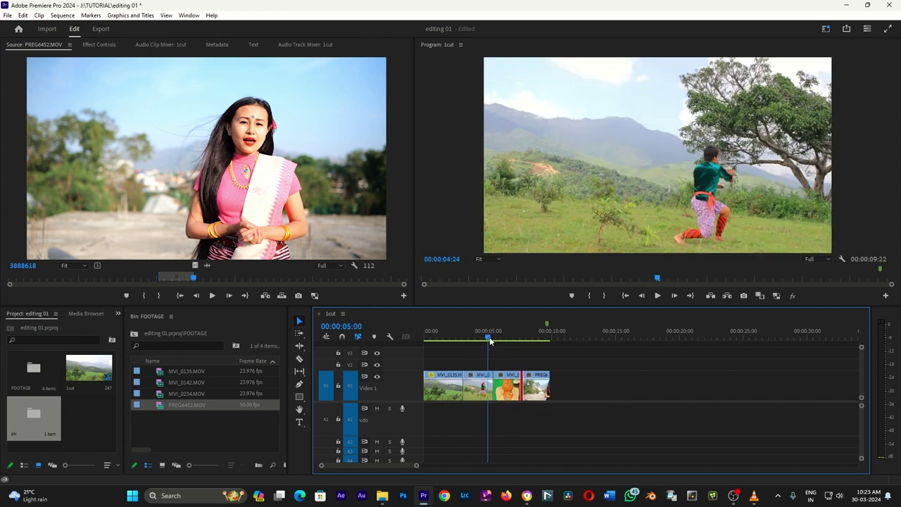
left_click_drag(491, 340, 523, 345)
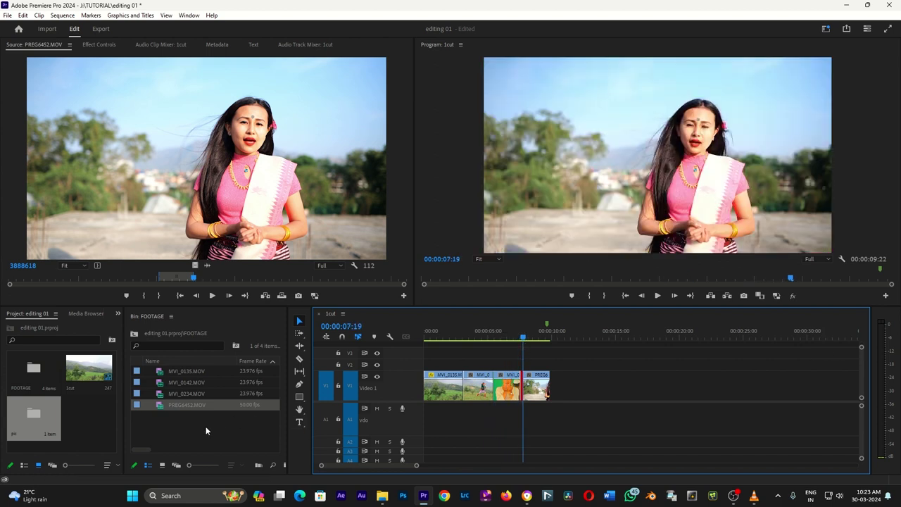
Step: Switch the Project panel to List View and create a new bin named music
left_click(88, 426)
left_click(24, 465)
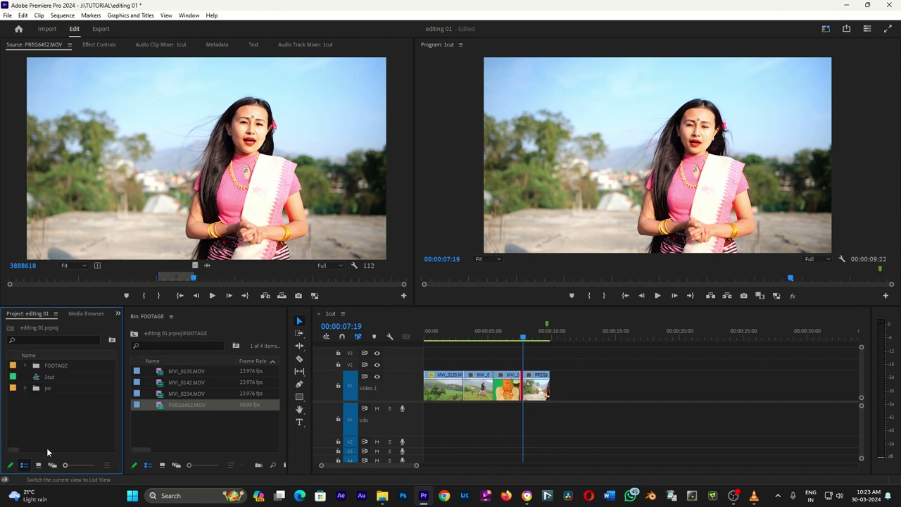
left_click(26, 389)
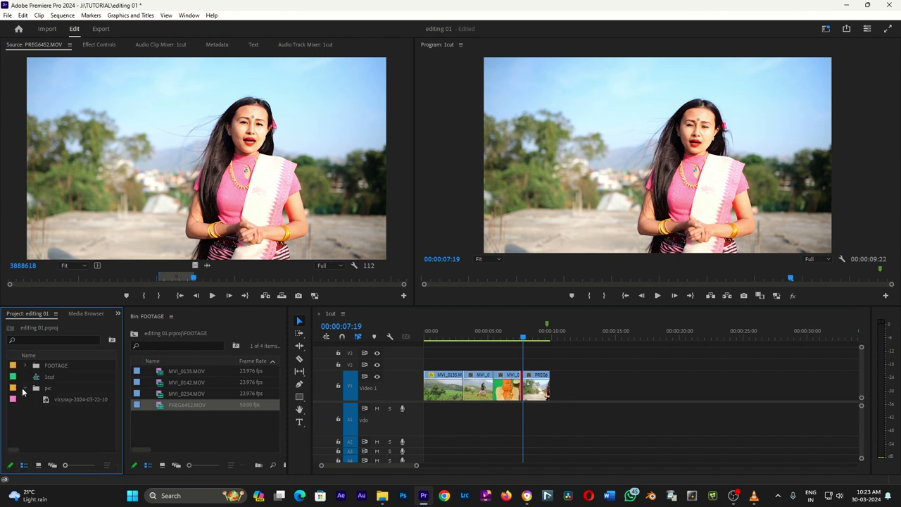
right_click(37, 422)
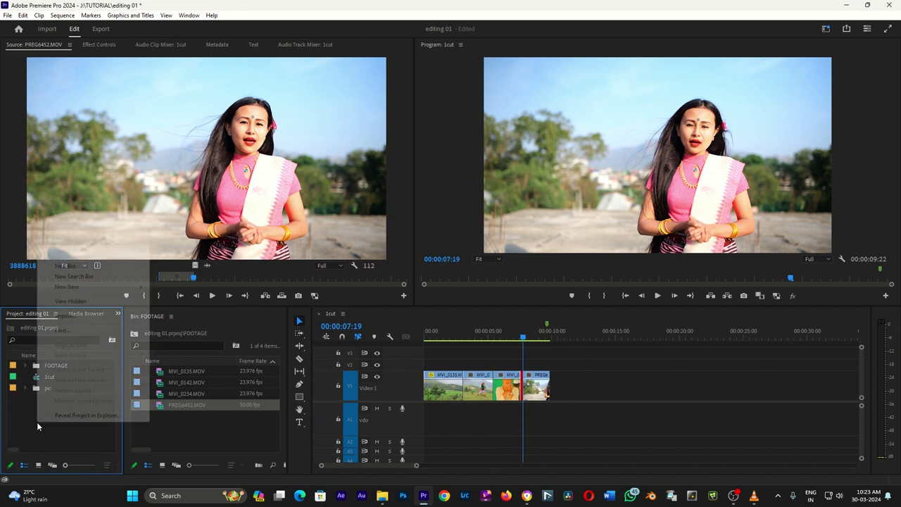
left_click(89, 266)
type("music")
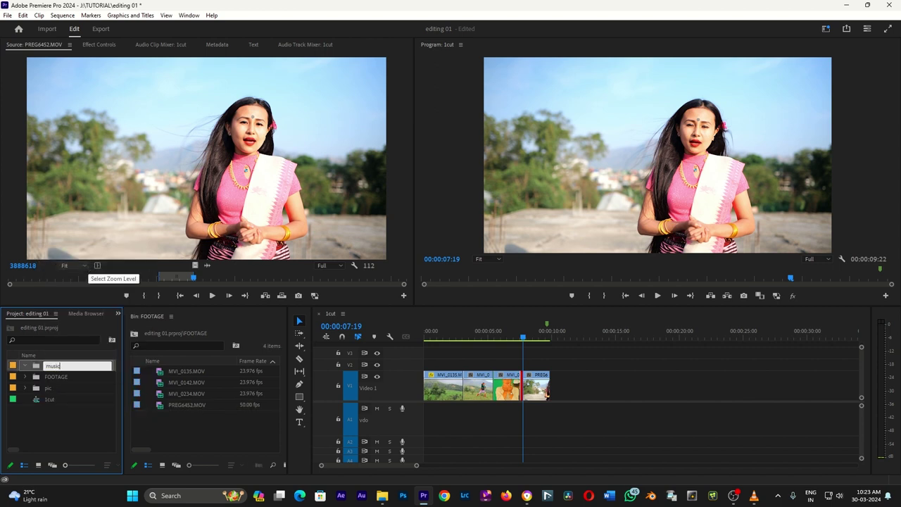
key("Tab")
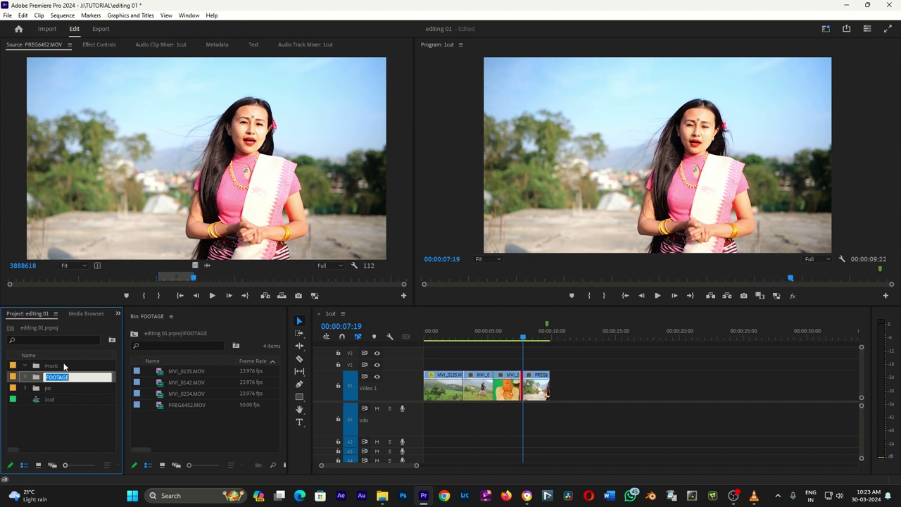
Step: Import Limousines - TrackTribe.mp3 into the music bin
double_click(64, 365)
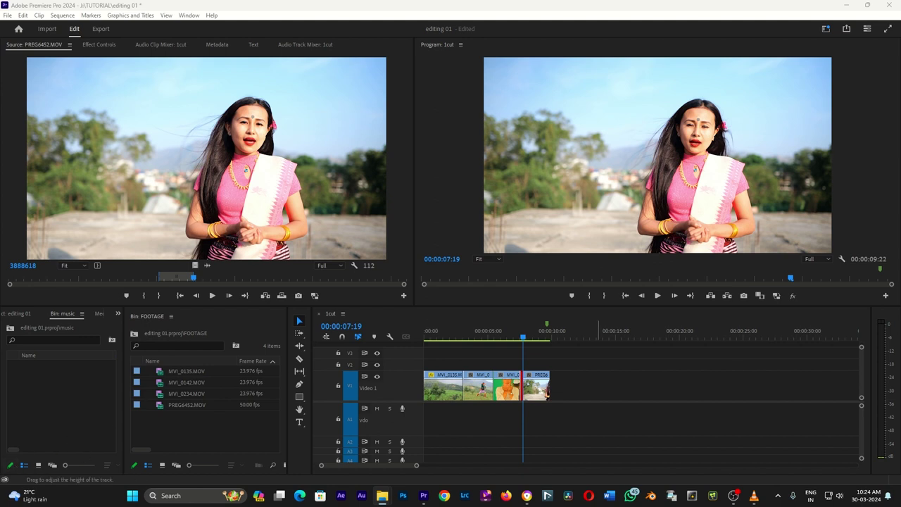
left_click_drag(134, 407, 42, 384)
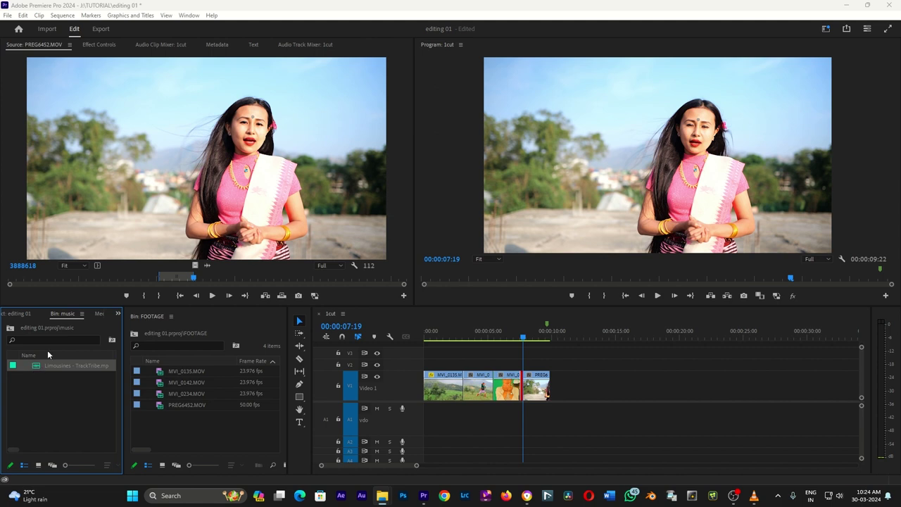
left_click(10, 330)
left_click(24, 366)
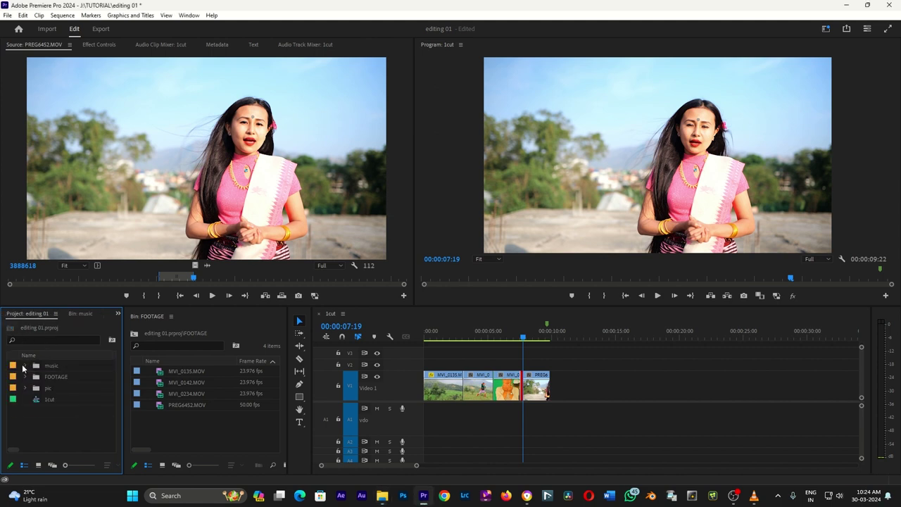
left_click(24, 366)
mouse_move(48, 384)
left_mouse_down()
mouse_move(55, 435)
mouse_move(57, 377)
left_mouse_up()
left_click(38, 413)
left_click(25, 377)
Step: Label the Limousines - TrackTribe.mp3 track Mango, replacing a first-tried Tan label
right_click(35, 380)
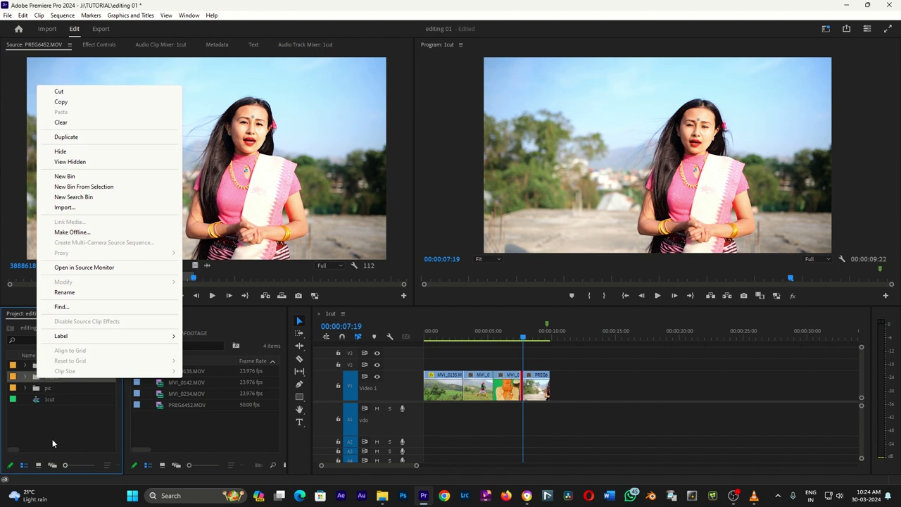
left_click(21, 422)
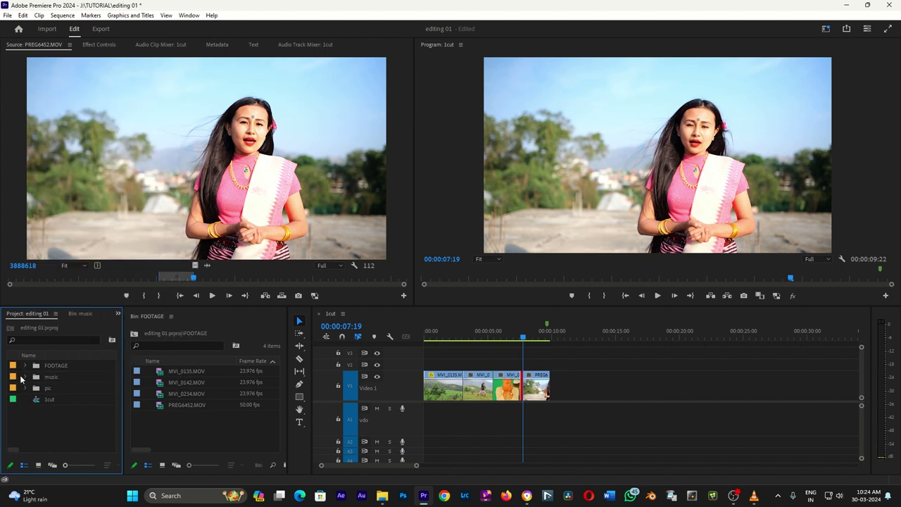
left_click(26, 377)
right_click(18, 390)
mouse_move(61, 376)
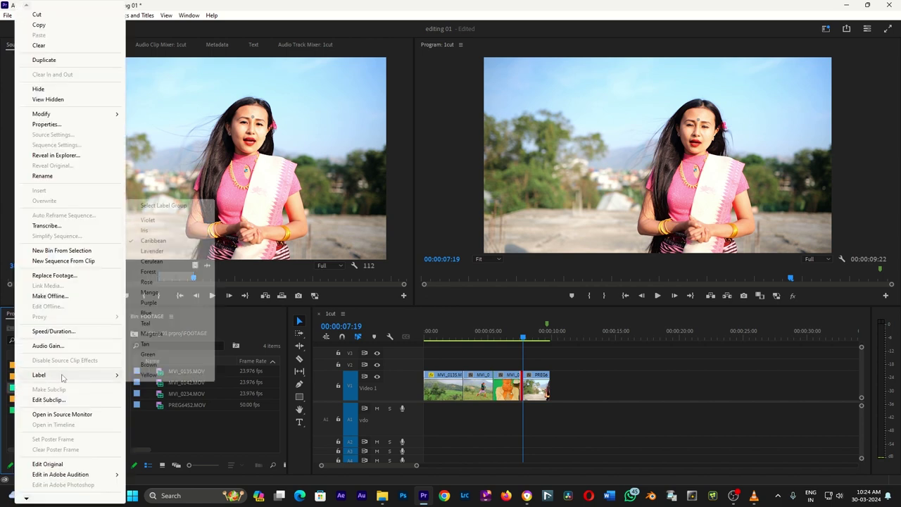
left_click(148, 343)
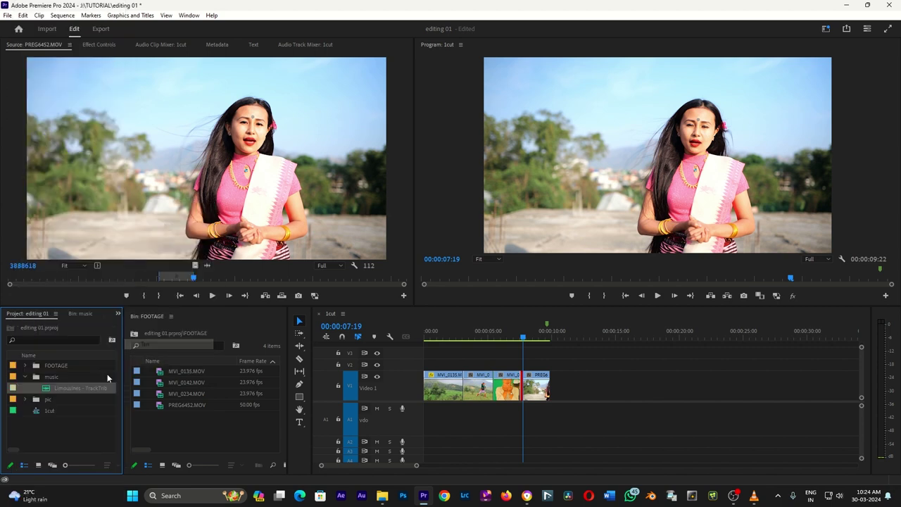
right_click(17, 391)
mouse_move(86, 375)
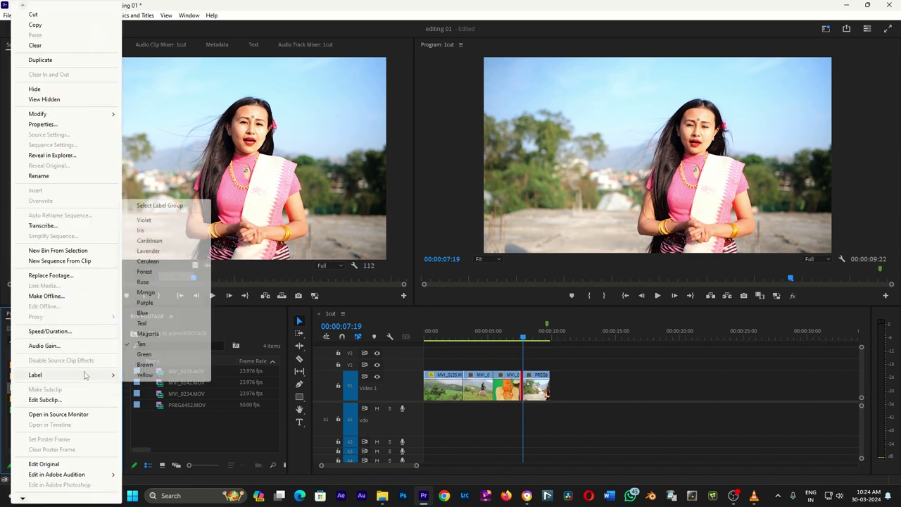
left_click(163, 293)
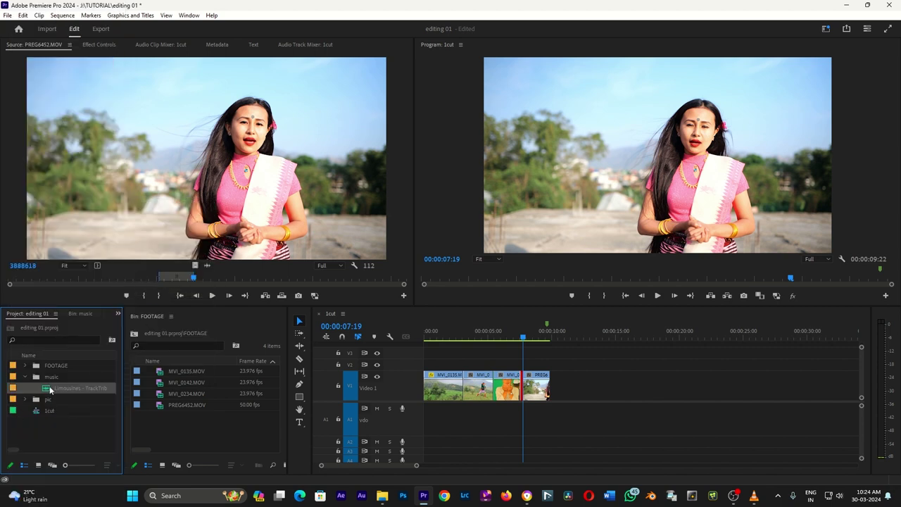
left_click(26, 377)
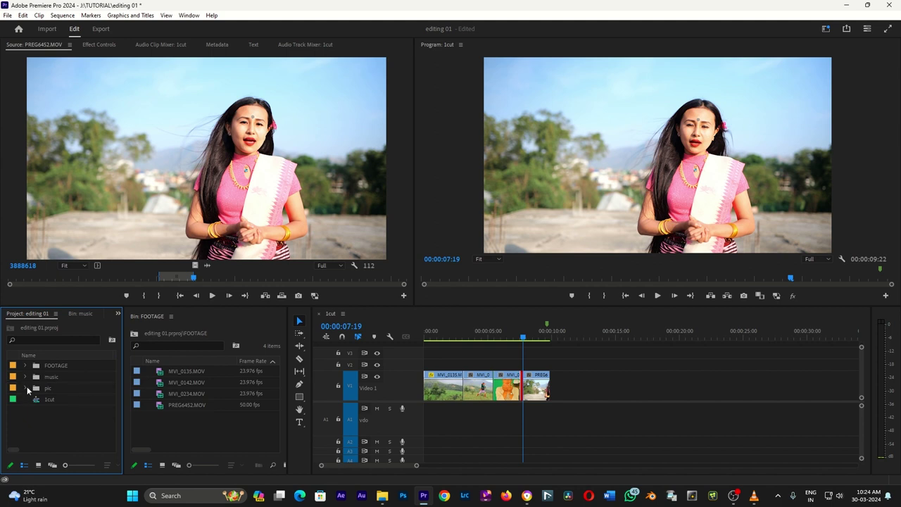
left_click(539, 356)
Step: Give the PREG6452 clip the Rose label
key("equal")
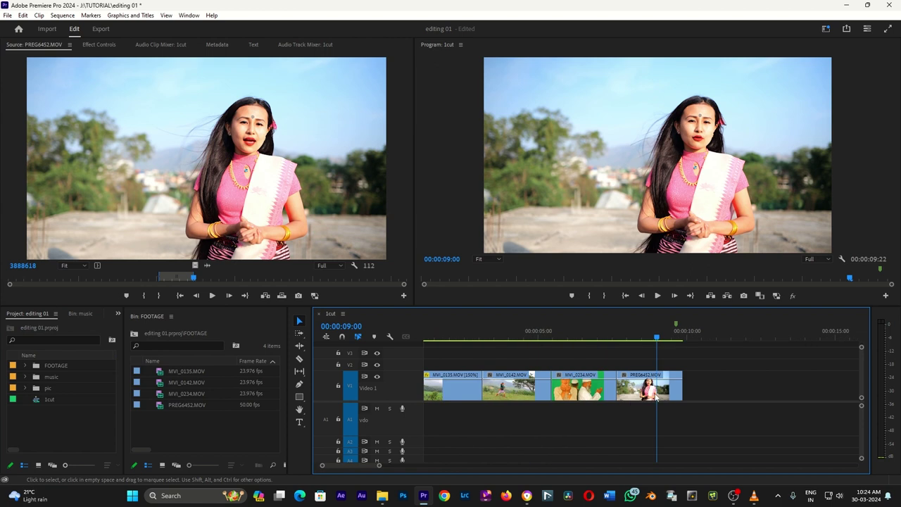
left_click(655, 397)
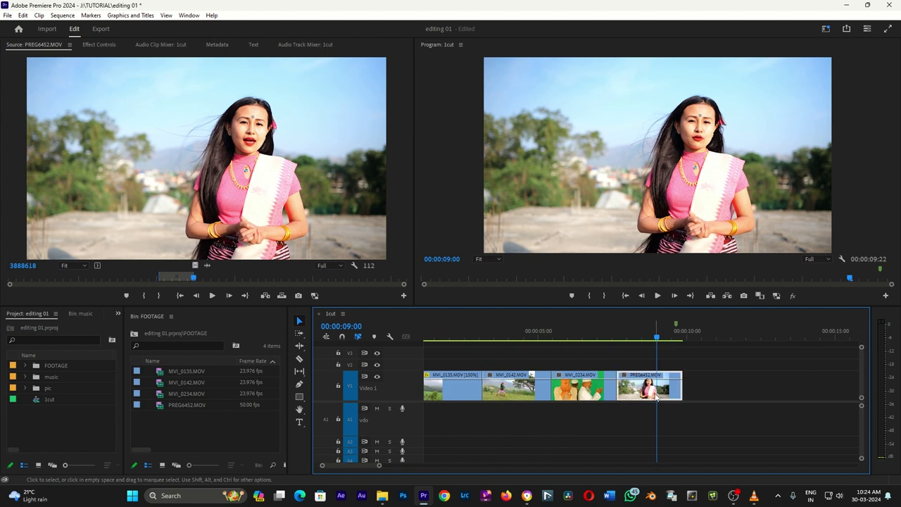
left_click(640, 330)
right_click(648, 388)
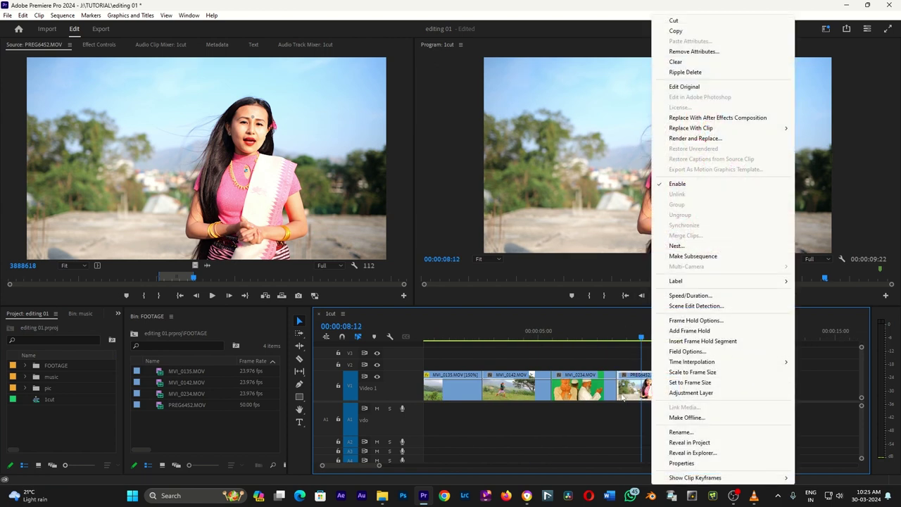
right_click(627, 397)
mouse_move(713, 288)
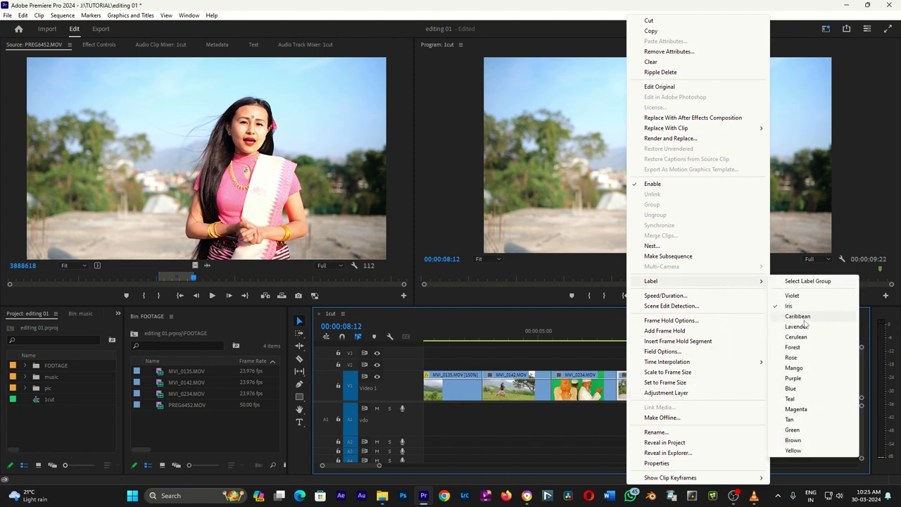
left_click(802, 357)
left_click(675, 361)
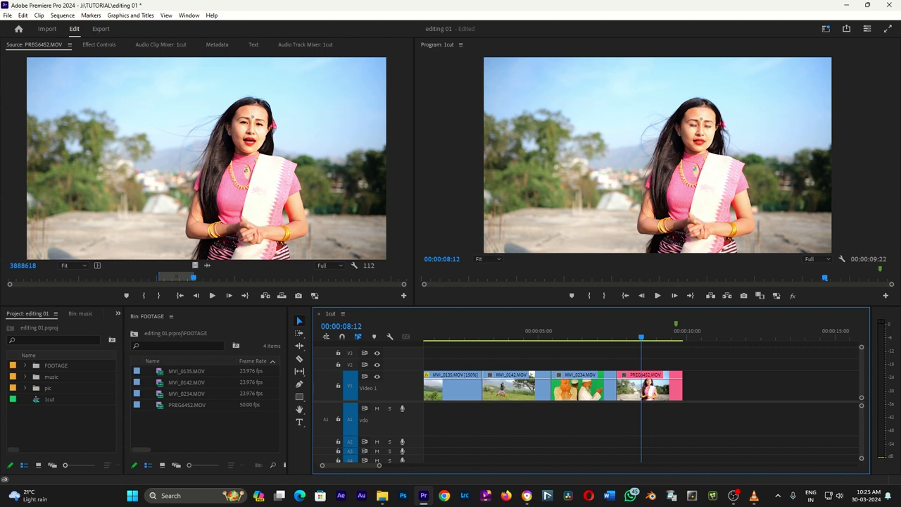
Step: Show the whole sequence and give the MVI_0234 clip the Brown label
key("super+e")
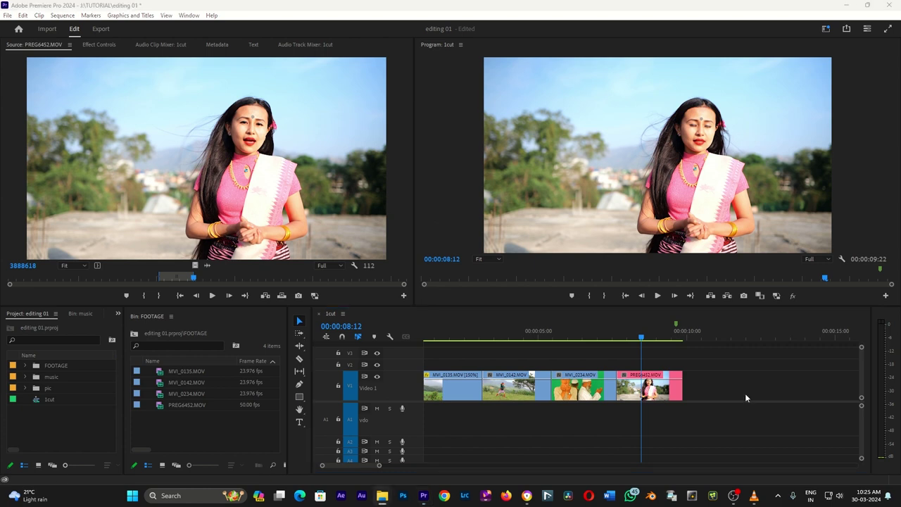
scroll(633, 348, "down", 1)
left_click(617, 338)
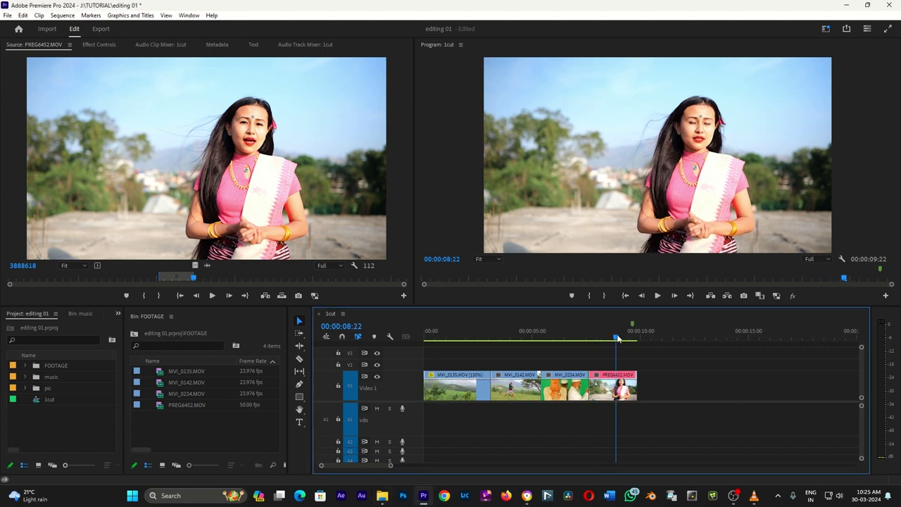
left_click(569, 391)
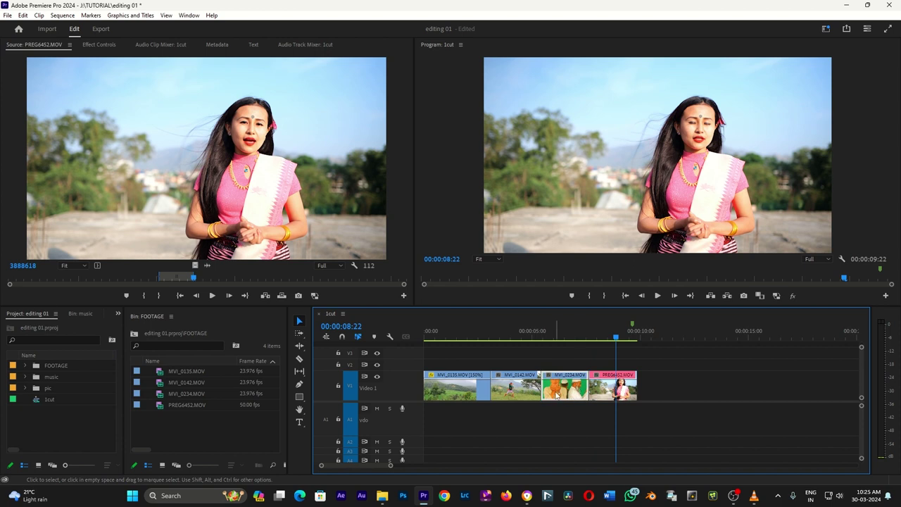
right_click(558, 393)
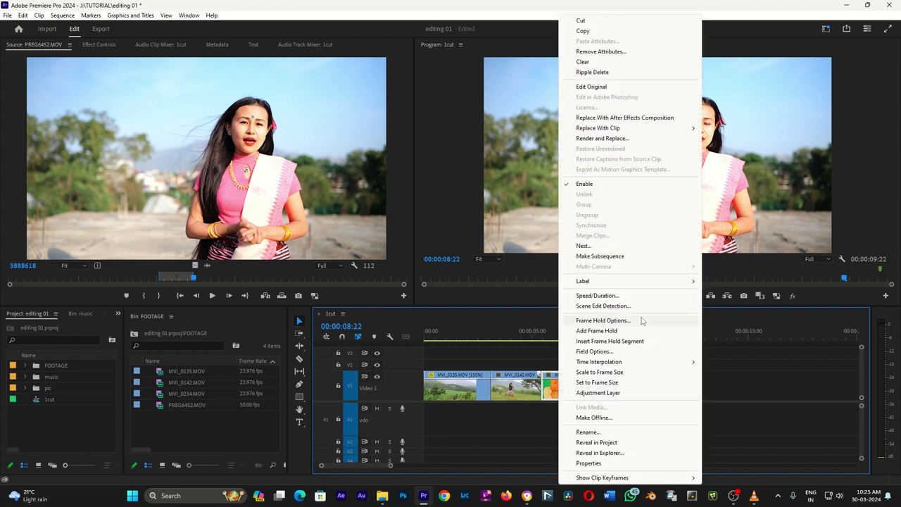
mouse_move(595, 280)
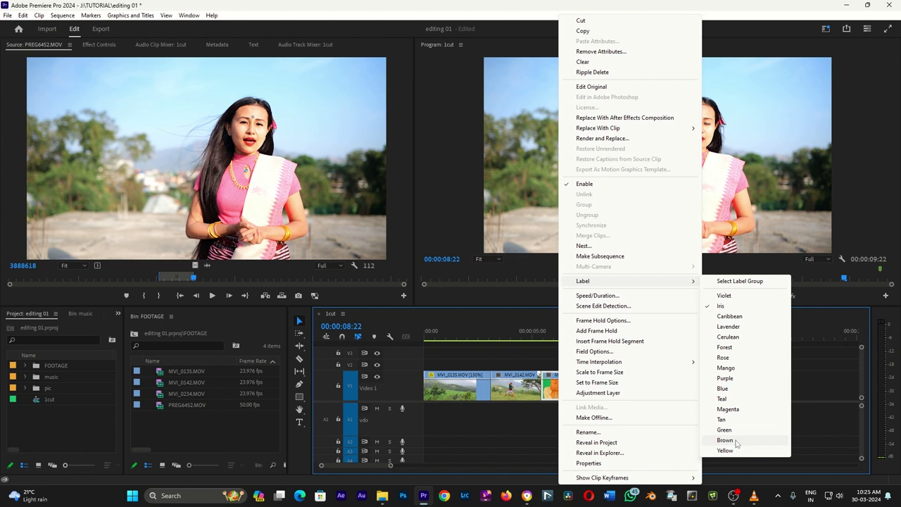
left_click(724, 440)
Step: Give the MVI_0142 clip the Cerulean label and scrub through the sequence to 00:00:09:05
right_click(514, 387)
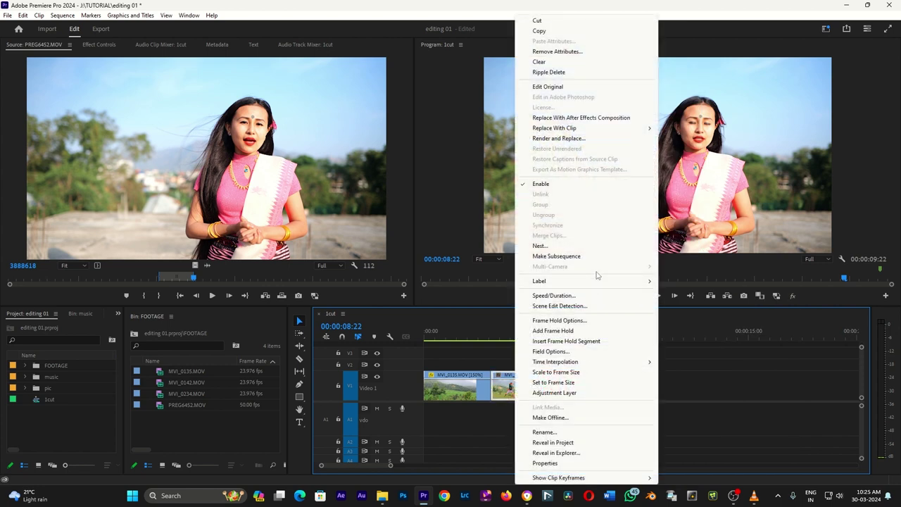
mouse_move(635, 282)
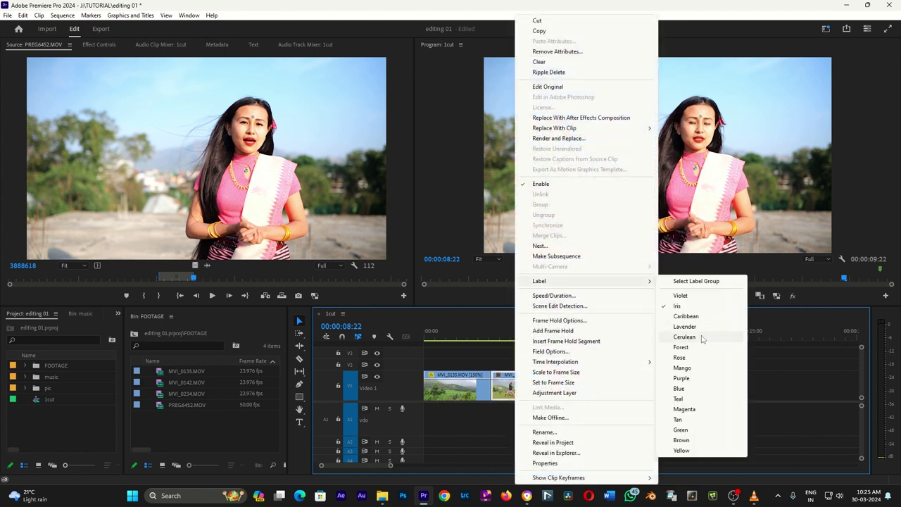
left_click(702, 337)
left_click(511, 335)
left_click(519, 391)
left_click(520, 337)
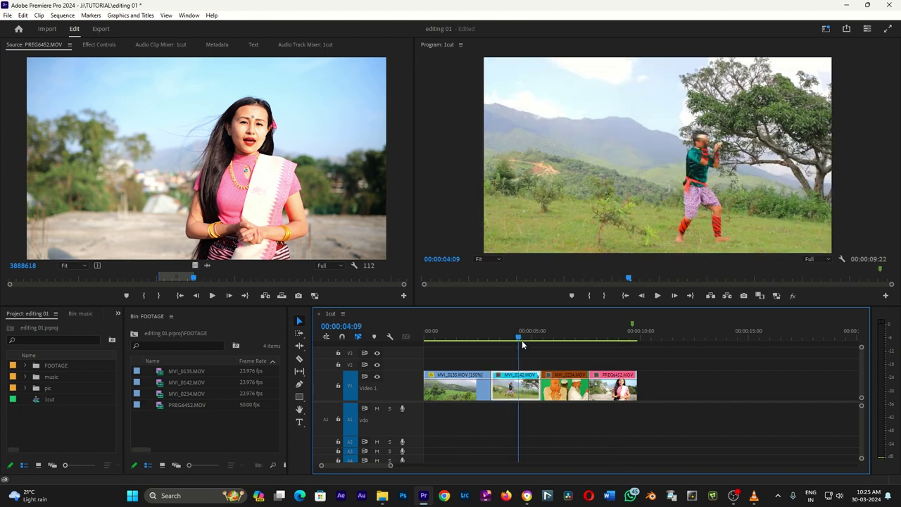
left_click_drag(565, 339, 623, 337)
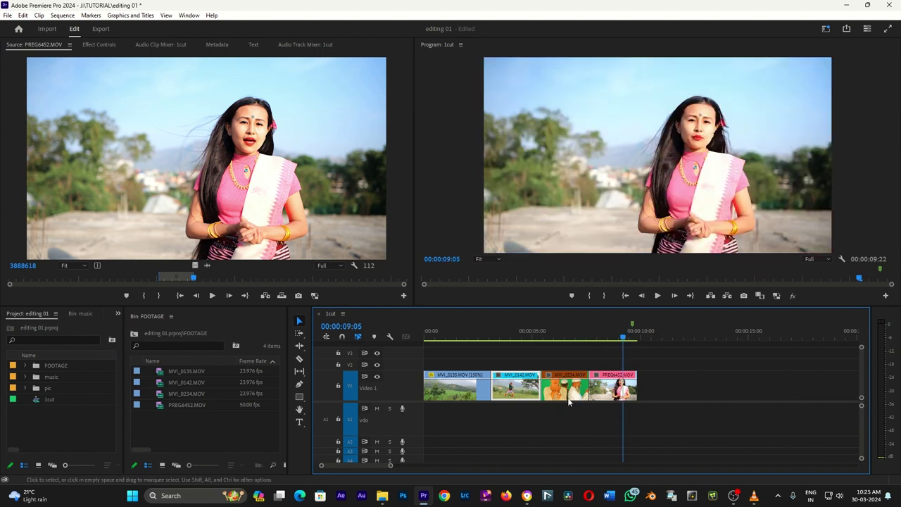
scroll(569, 401, "up", 2)
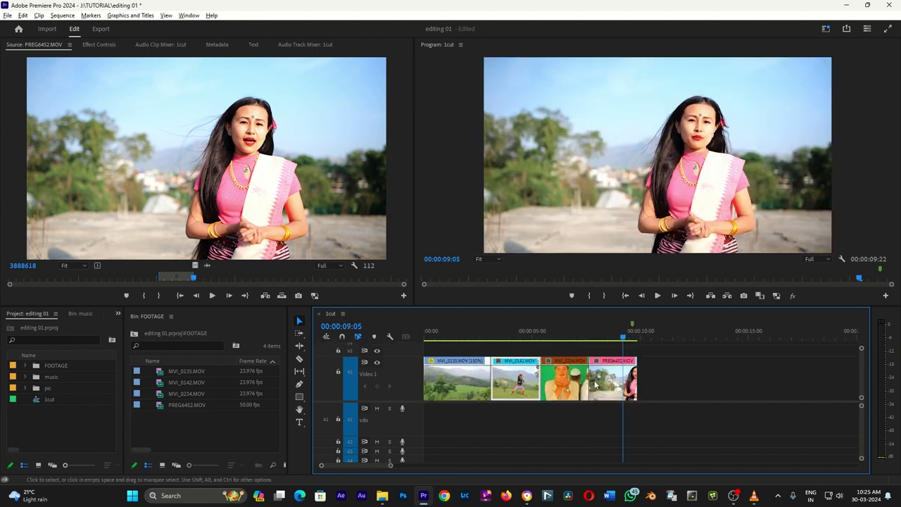
scroll(595, 383, "down", 1)
left_click(452, 336)
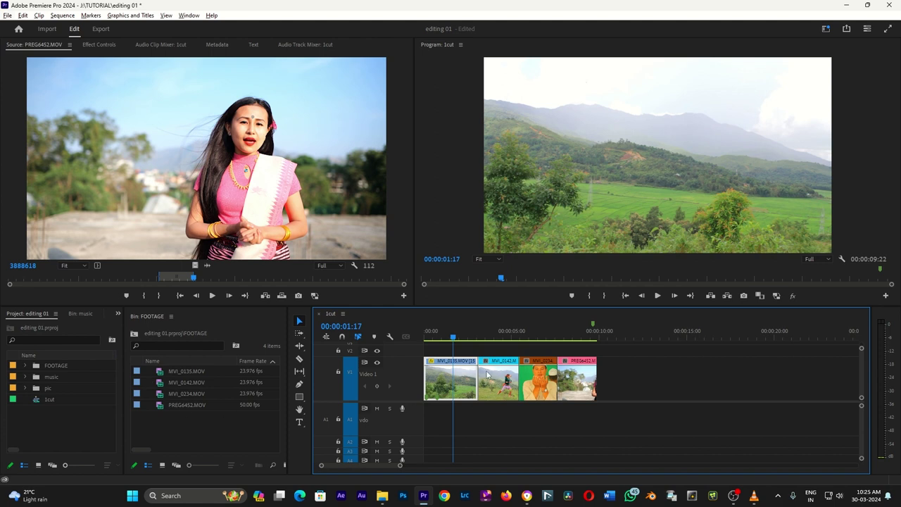
left_click(534, 337)
left_click(543, 337)
left_click(587, 336)
left_click(560, 336)
left_click(536, 336)
Step: Lift MVI_0234 onto V2, then drop it back into the gap on V1
left_click_drag(543, 363, 543, 357)
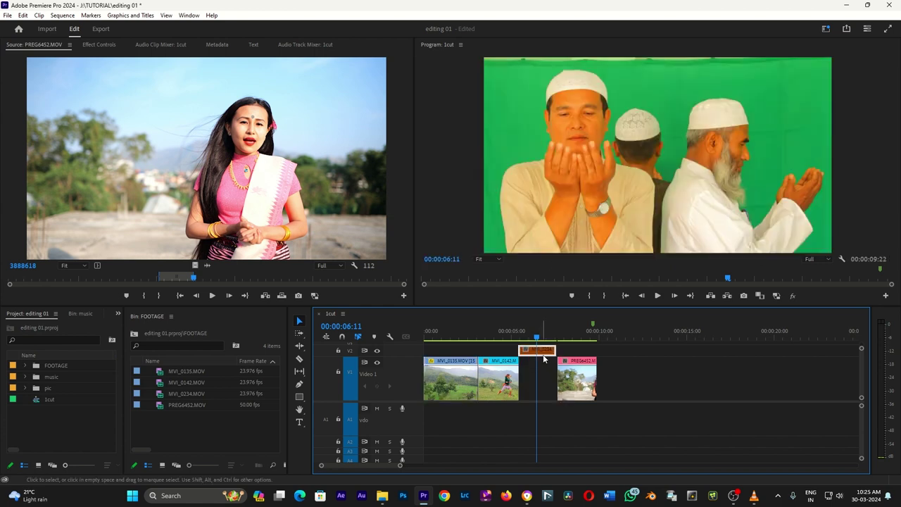
scroll(548, 375, "up", 3)
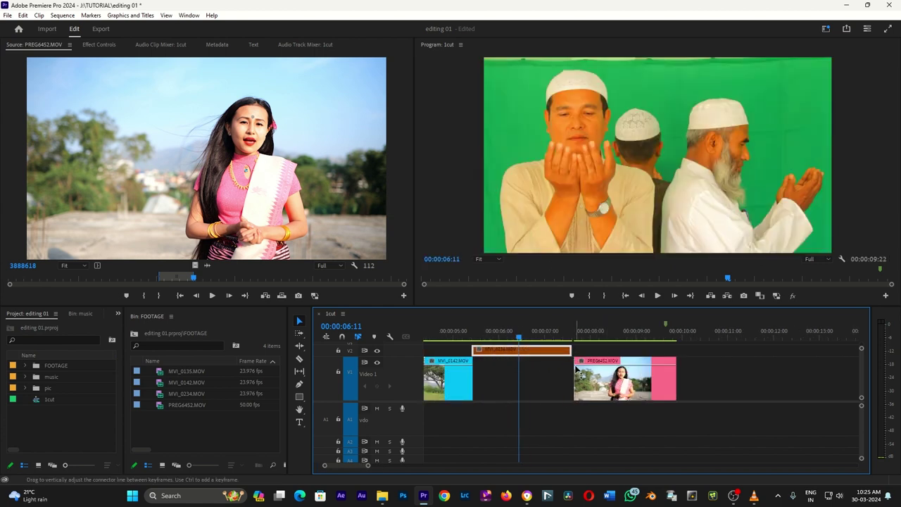
left_click_drag(521, 354, 523, 384)
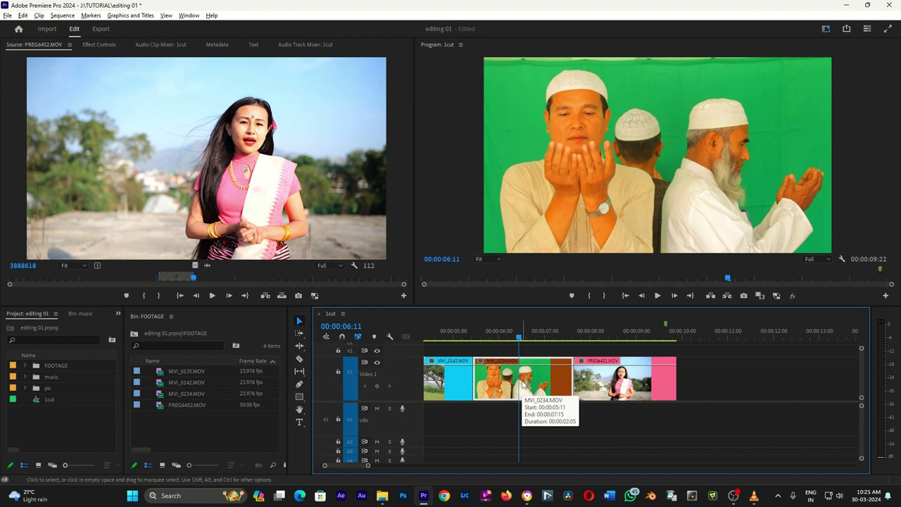
left_click(522, 384)
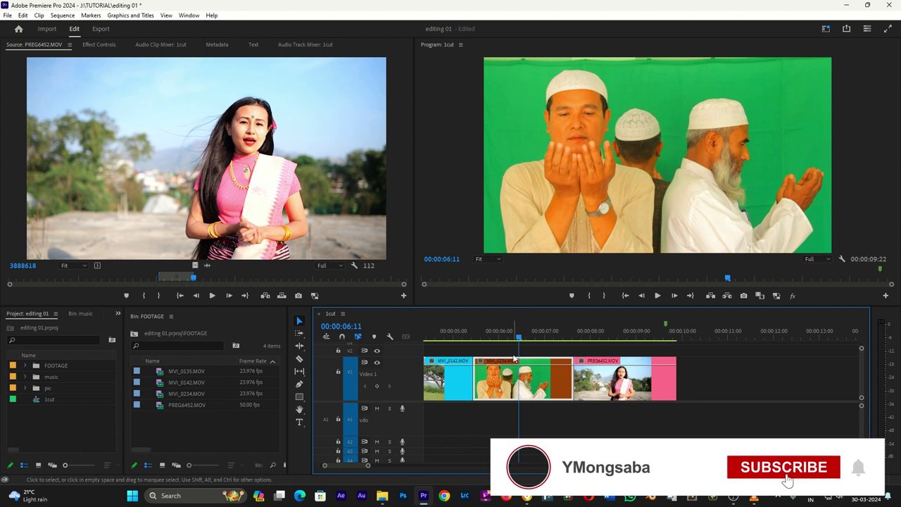
Step: Move MVI_0234 up to V2 and shorten its end
left_click_drag(521, 384, 516, 352)
scroll(617, 367, "up", 5)
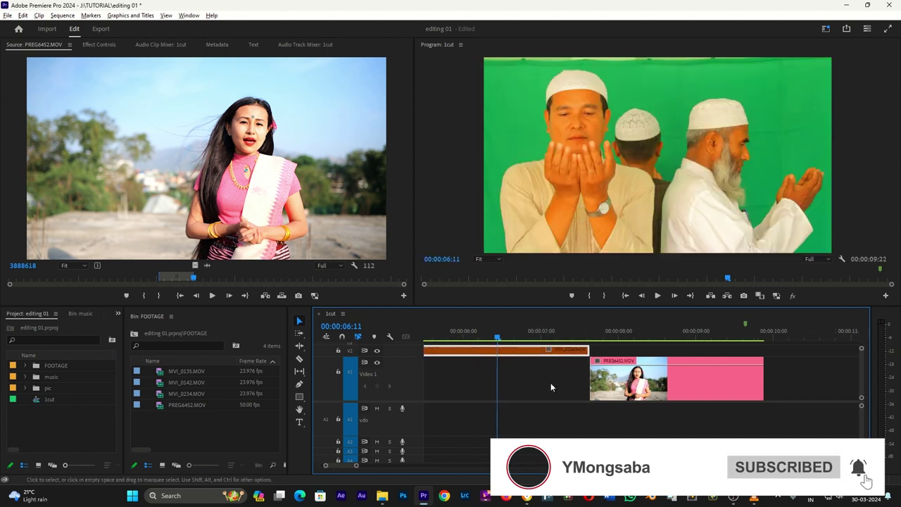
left_click_drag(580, 350, 555, 360)
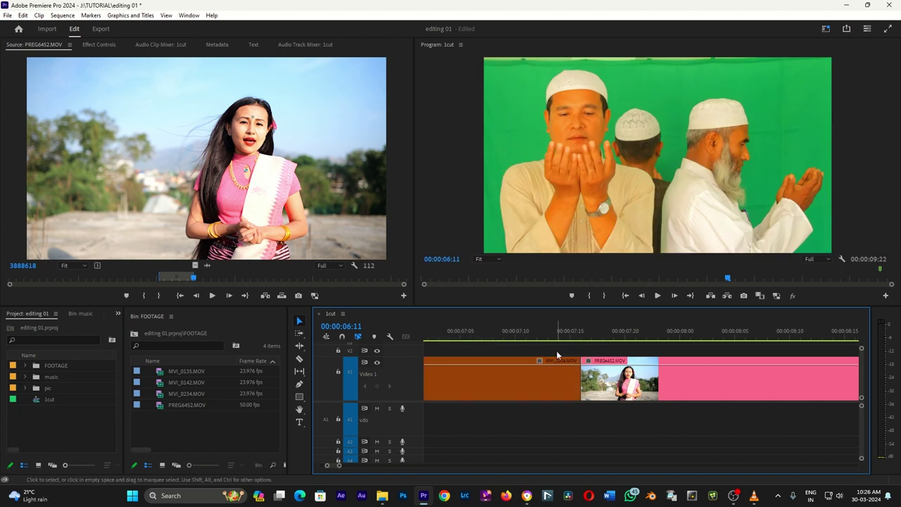
scroll(555, 360, "down", 2)
scroll(555, 360, "down", 2)
scroll(555, 360, "down", 2)
Step: Save the project with MVI_0234 back on V1 before PREG6452
key("ctrl+s")
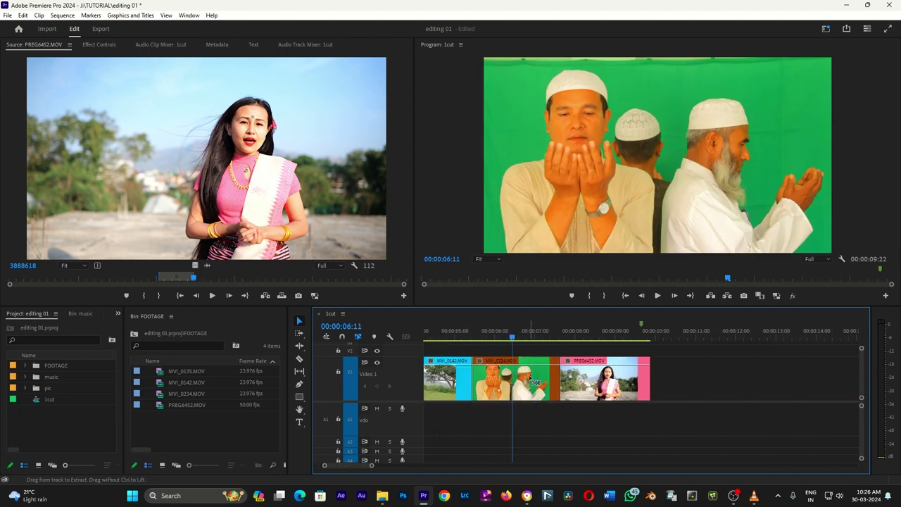
scroll(530, 380, "up", 1)
scroll(570, 384, "down", 2)
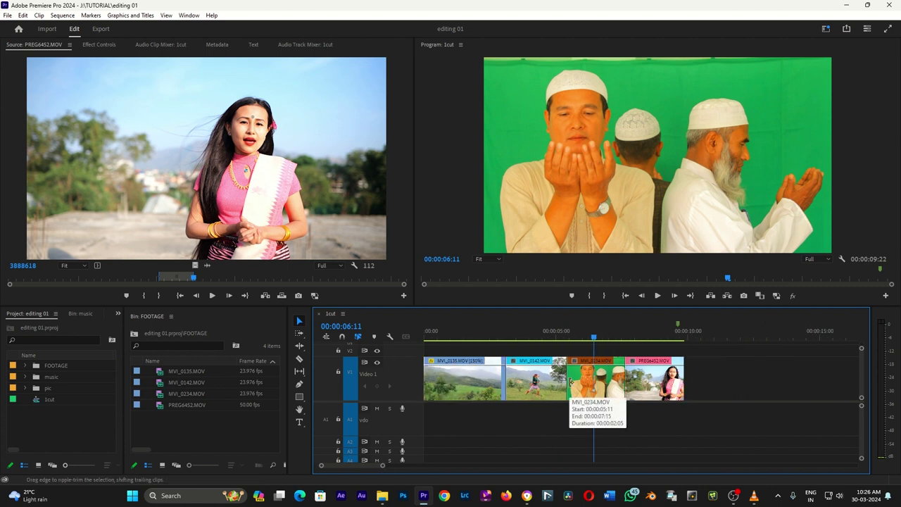
left_click(589, 387)
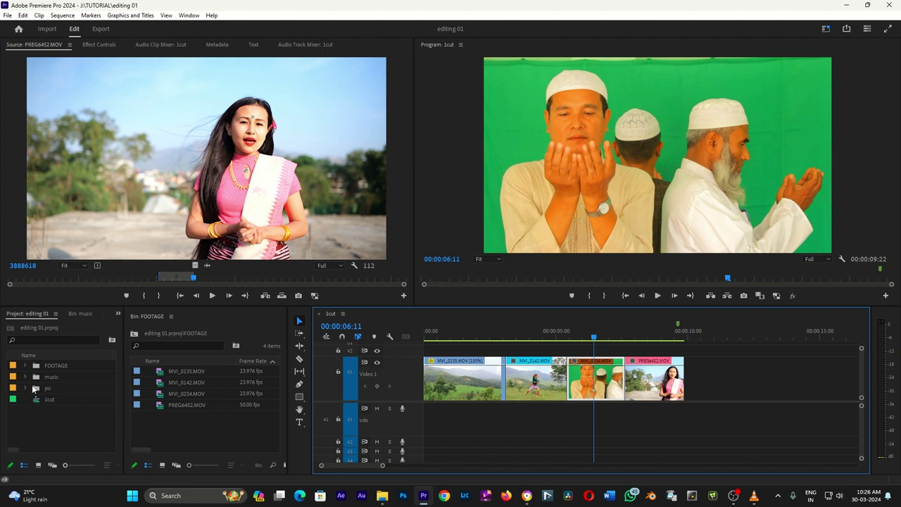
Step: Place Limousines - TrackTribe.mp3 from the music bin on A1, extending 1cut to 00:04:25:15
left_click(25, 377)
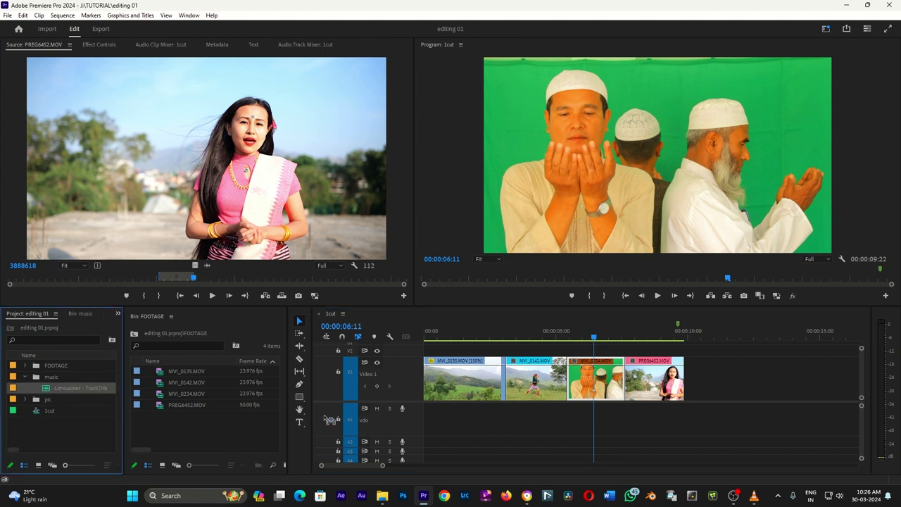
left_click_drag(329, 419, 493, 430)
key("backslash")
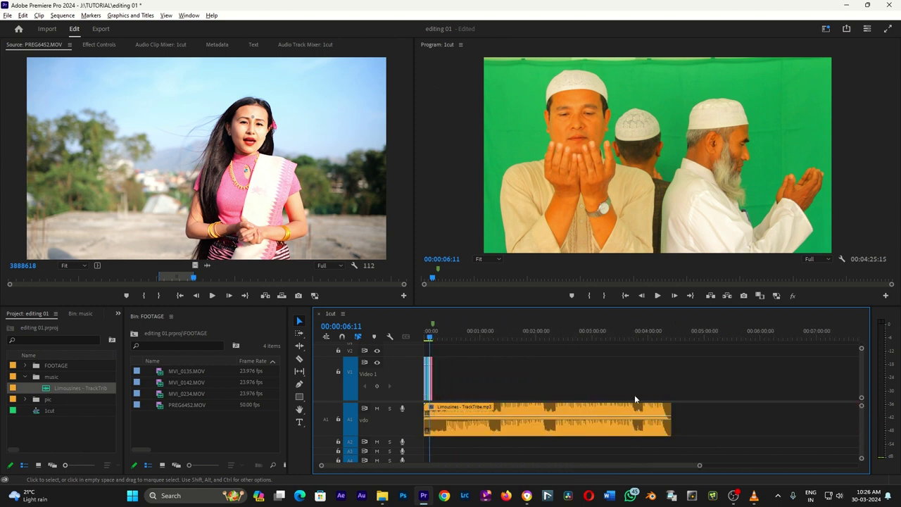
left_click(669, 334)
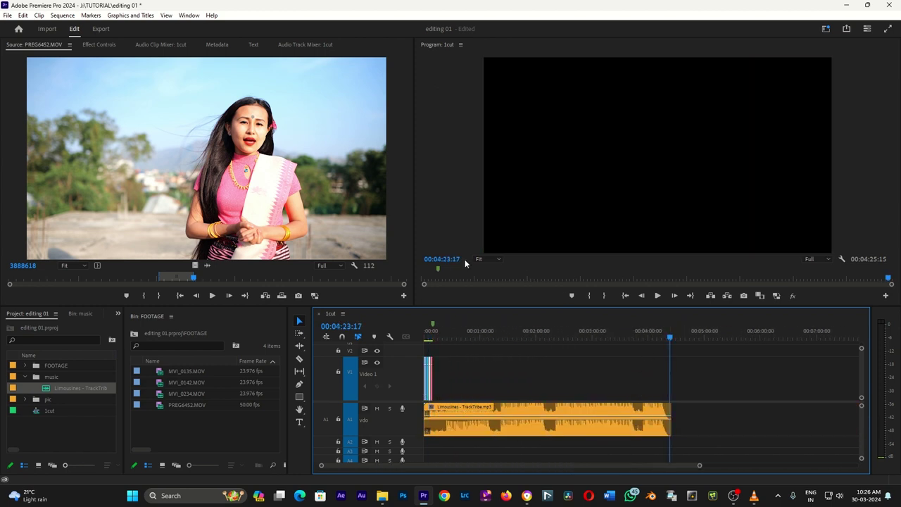
left_click_drag(446, 335, 433, 337)
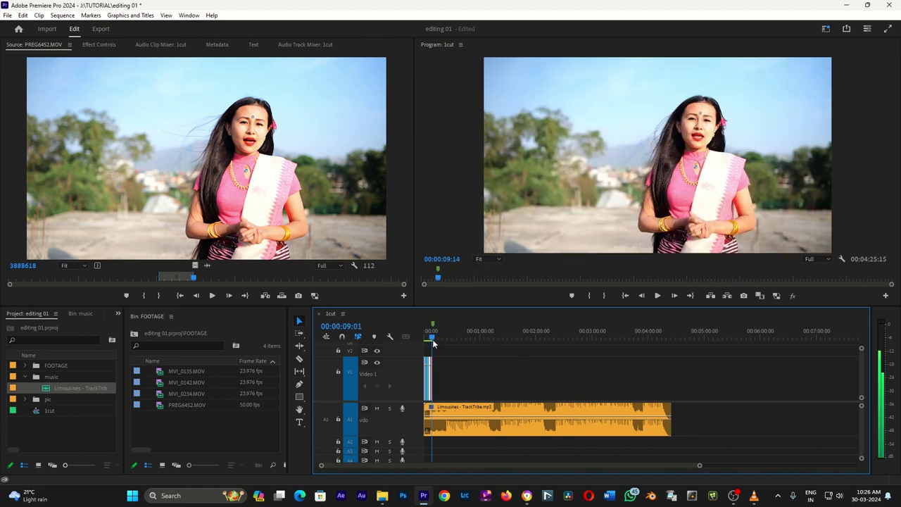
key("backslash")
left_click(566, 338)
left_click_drag(568, 339, 571, 342)
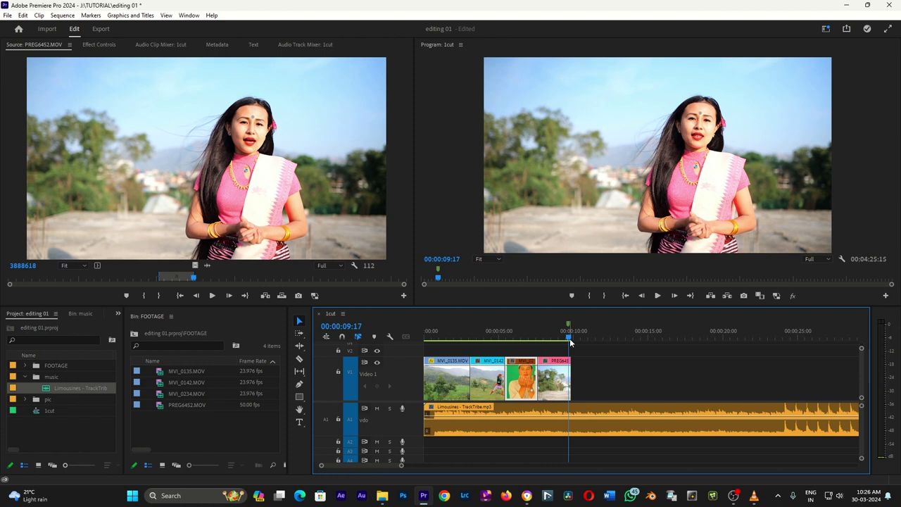
key("Home")
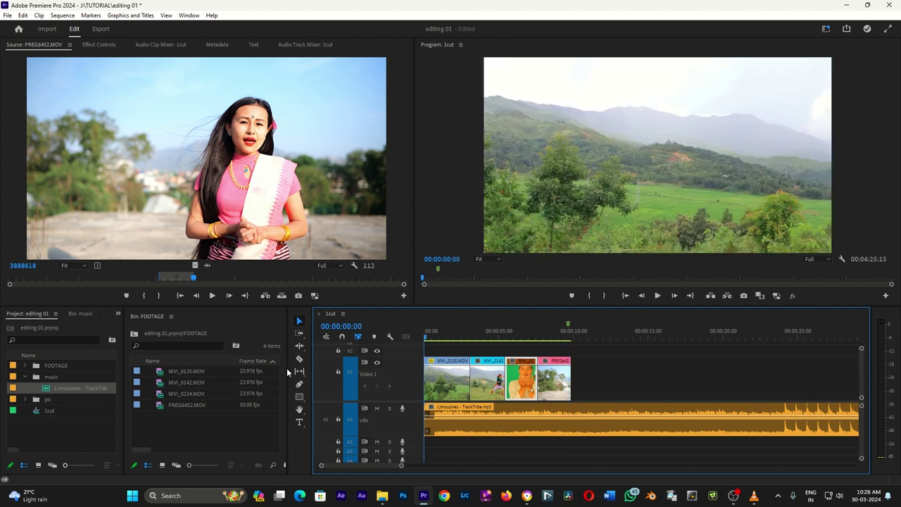
key("minus")
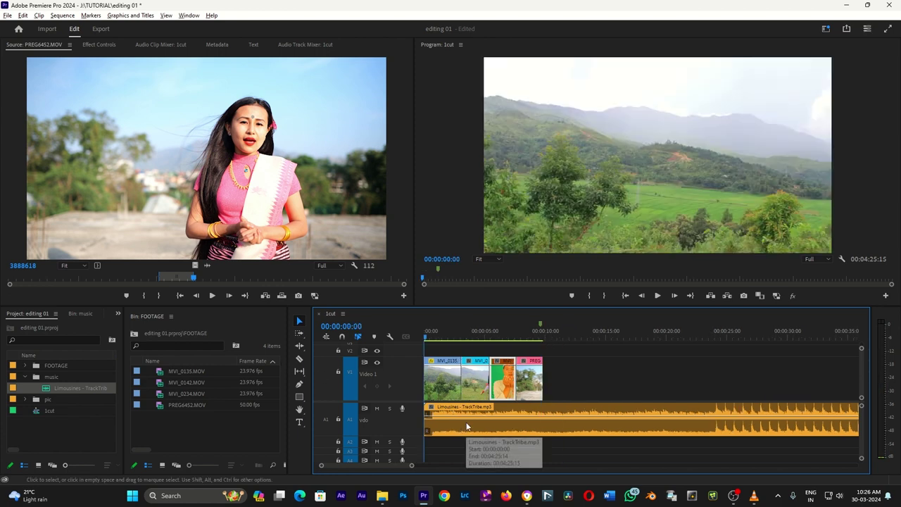
key("minus")
key("minus")
key("c")
left_click(522, 427)
key("v")
left_click_drag(585, 422, 598, 441)
key("minus")
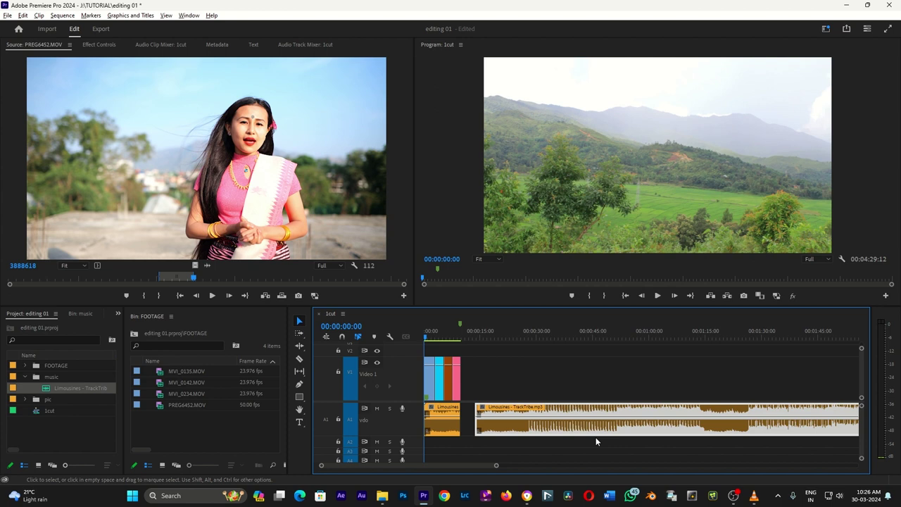
key("minus")
mouse_move(441, 430)
left_mouse_down()
mouse_move(758, 431)
mouse_move(442, 431)
left_mouse_up()
key("equal")
key("equal")
key("equal")
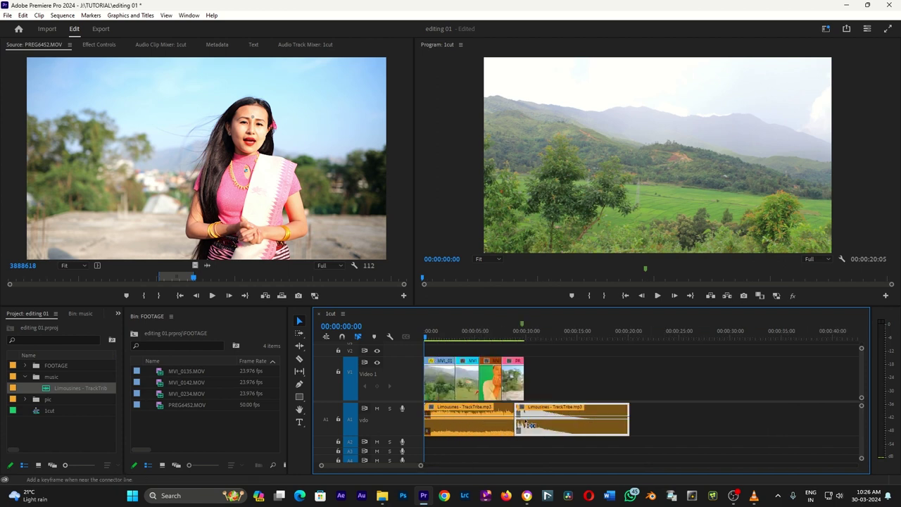
key("equal")
left_click_drag(651, 431, 631, 438)
left_click(625, 336)
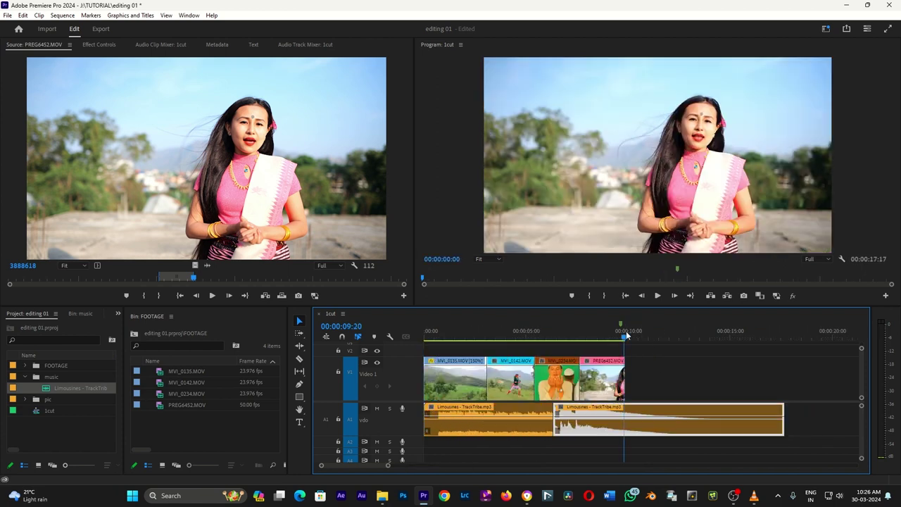
key("space")
left_click(545, 337)
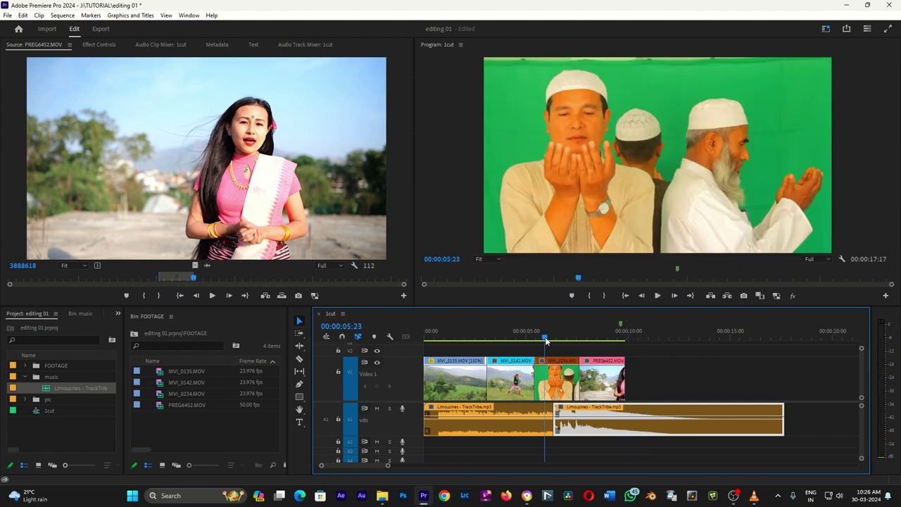
left_click_drag(546, 340, 562, 337)
left_click(553, 421)
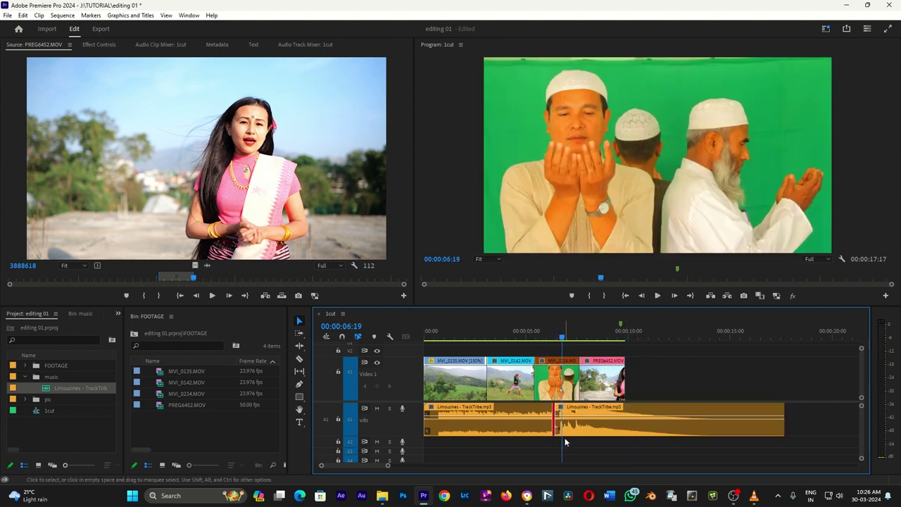
key("ctrl+shift+d")
left_click(536, 339)
key("space")
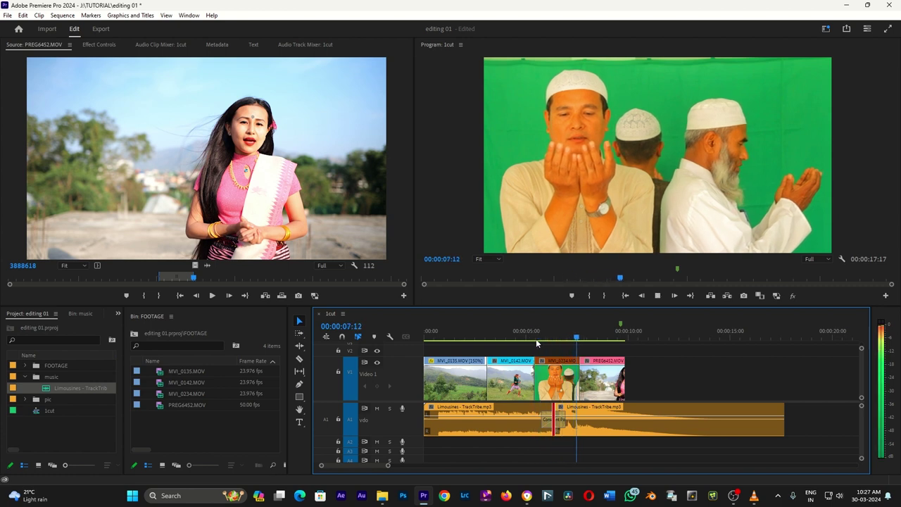
key("space")
key("ctrl+z")
key("ctrl+z")
key("ctrl+z")
key("ctrl+z")
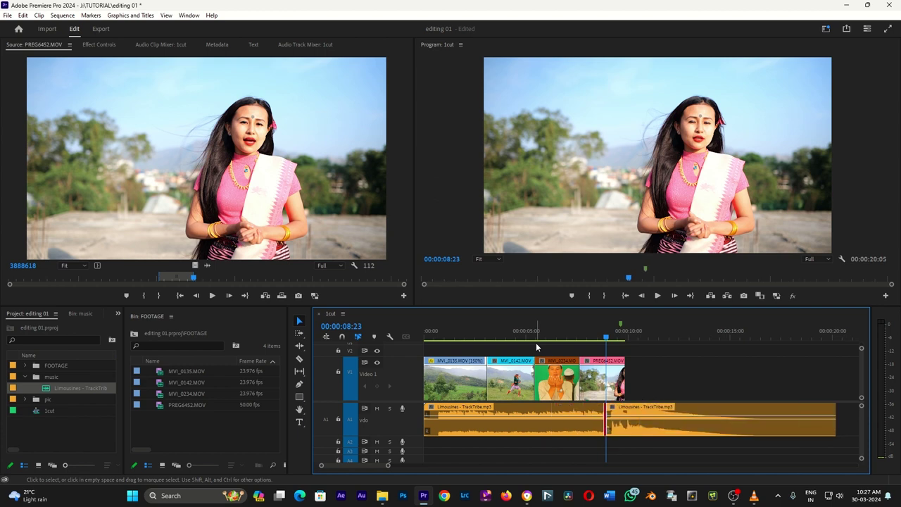
key("ctrl+z")
key("ctrl+z")
key("ctrl+z")
key("ctrl+z")
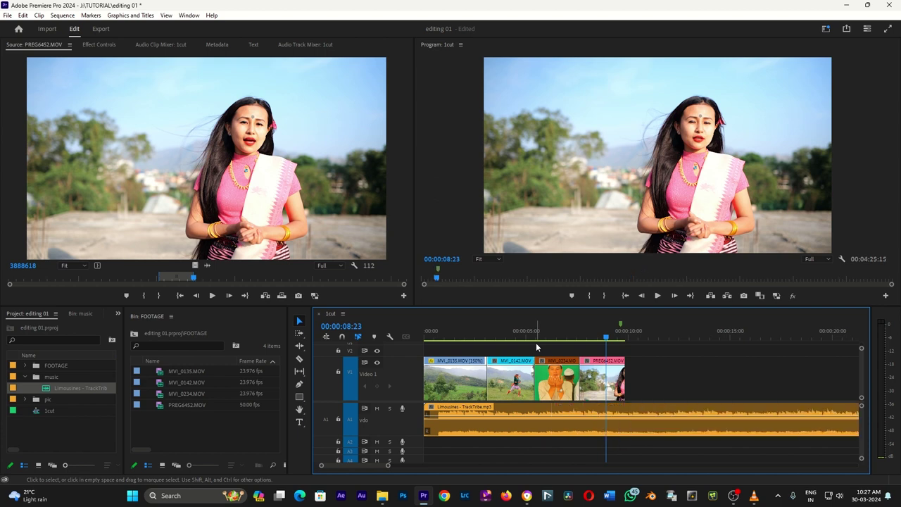
key("minus")
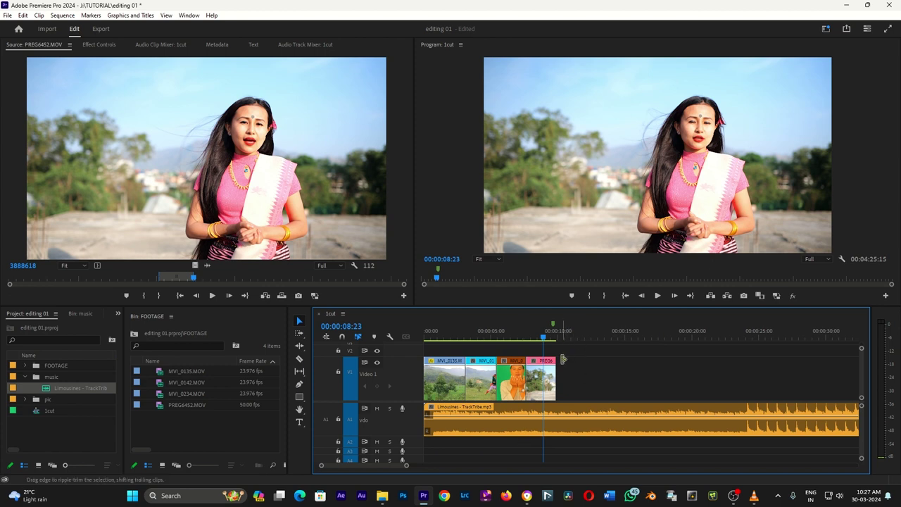
left_click(548, 427)
Step: Mark the sequence out point just past the end of the video
key("minus")
key("minus")
key("minus")
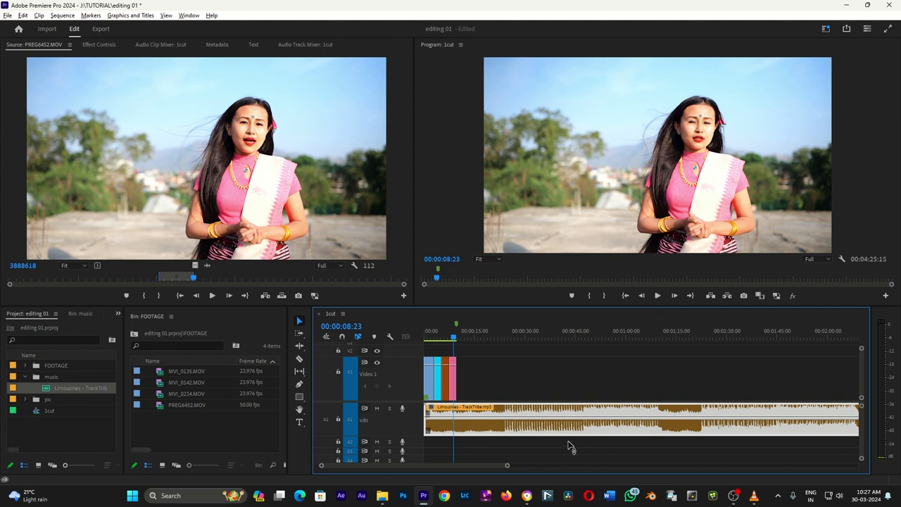
left_click(458, 339)
key("equal")
key("equal")
key("equal")
key("o")
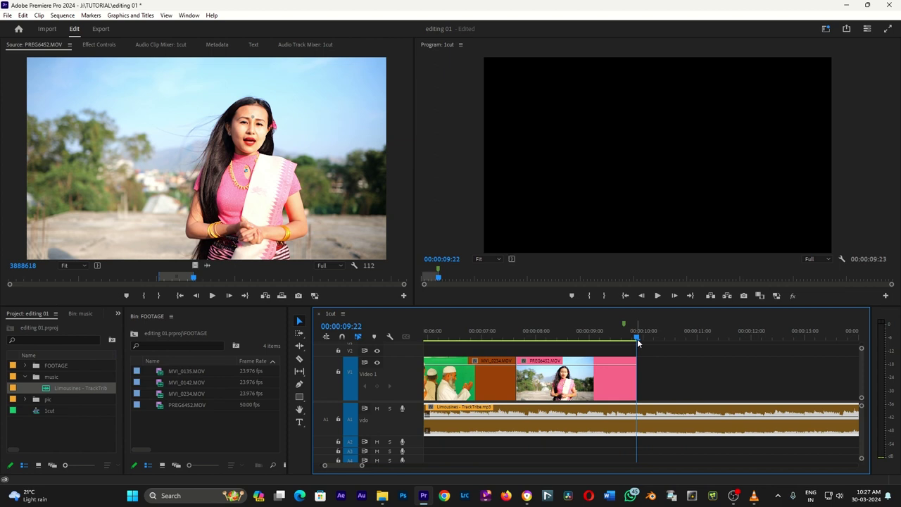
Step: Copy the 00:00:09:22 playhead timecode and zoom out to the whole sequence
left_click(454, 261)
right_click(454, 260)
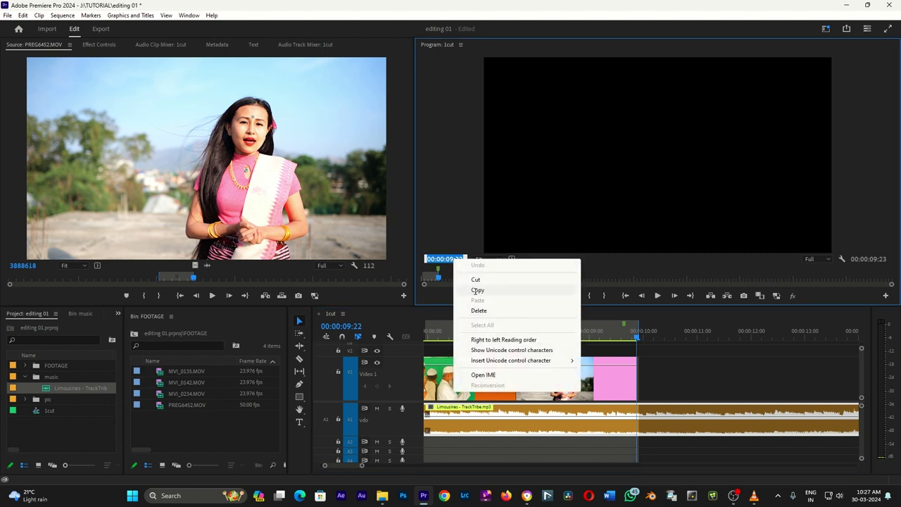
left_click(476, 290)
left_click(668, 358)
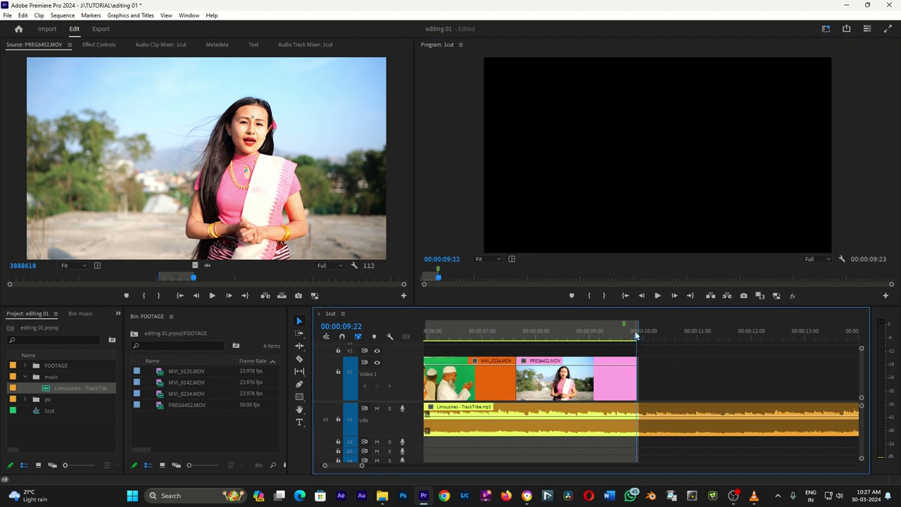
left_click(635, 335)
key("minus")
key("minus")
key("minus")
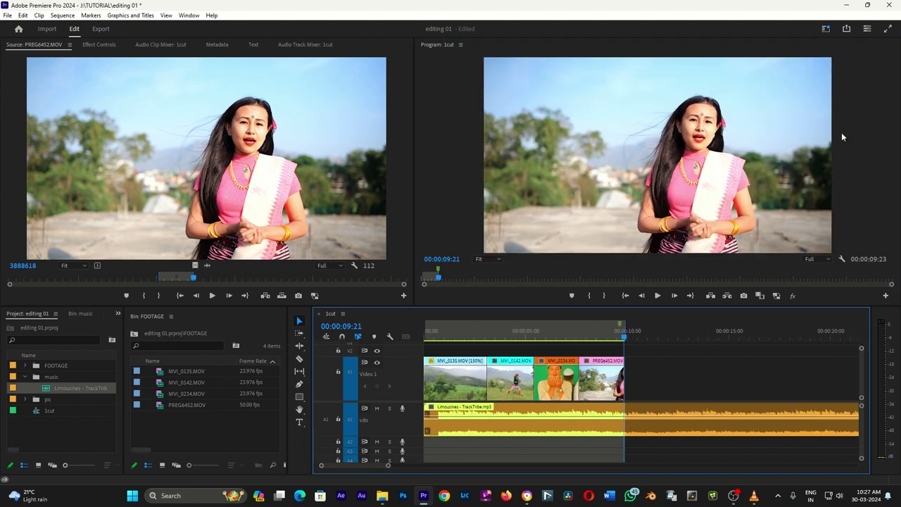
Step: Switch Premiere Pro to the Audio workspace from the Workspaces list
left_click(825, 29)
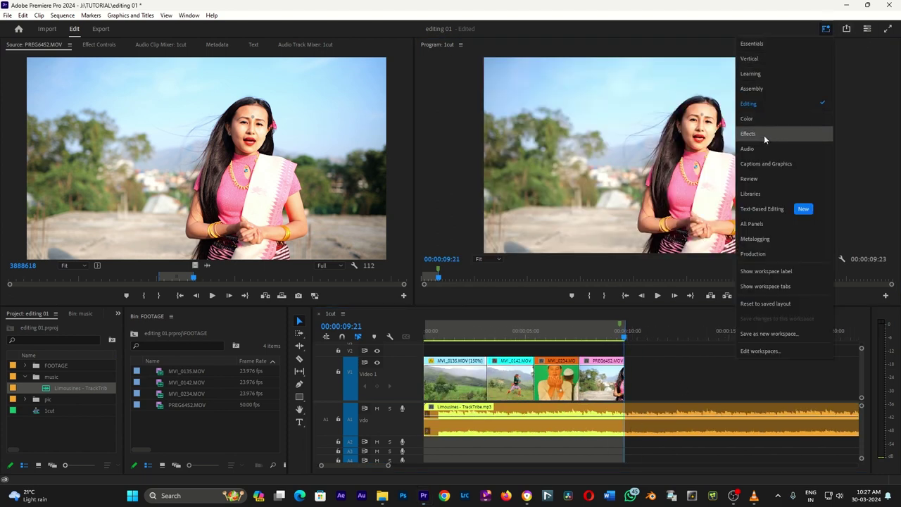
left_click(825, 29)
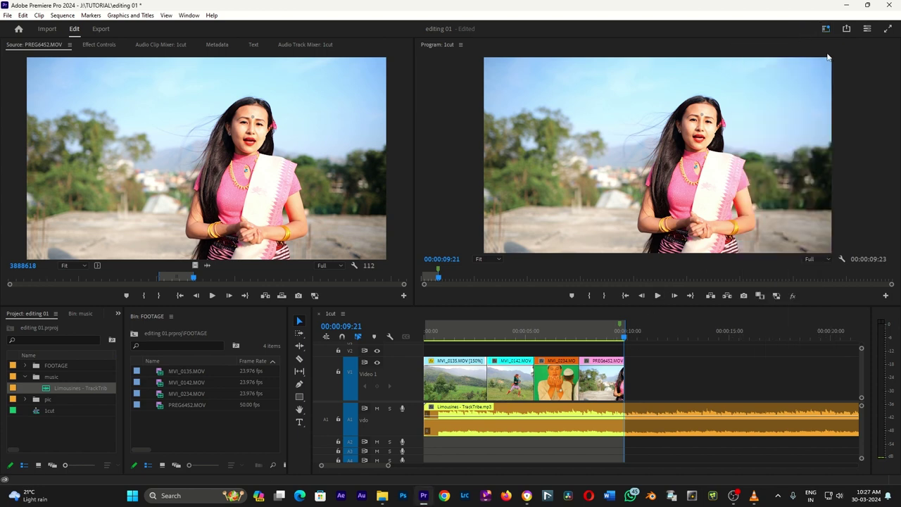
left_click(826, 30)
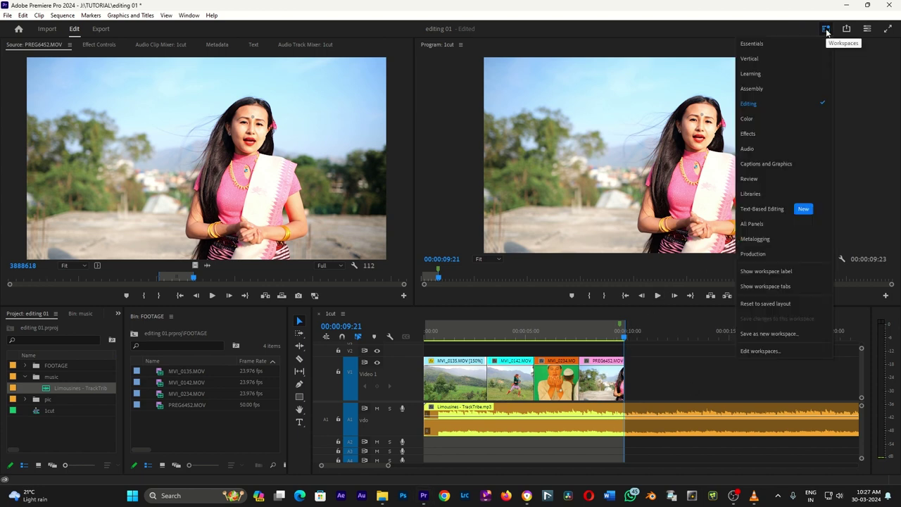
left_click(766, 155)
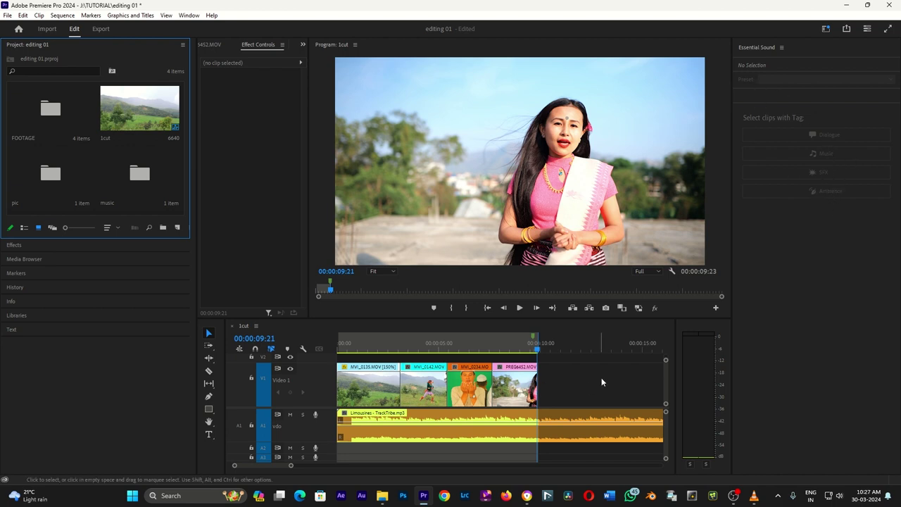
Step: Select the A1 music clip and clear the sequence's in and out points
left_click(536, 432)
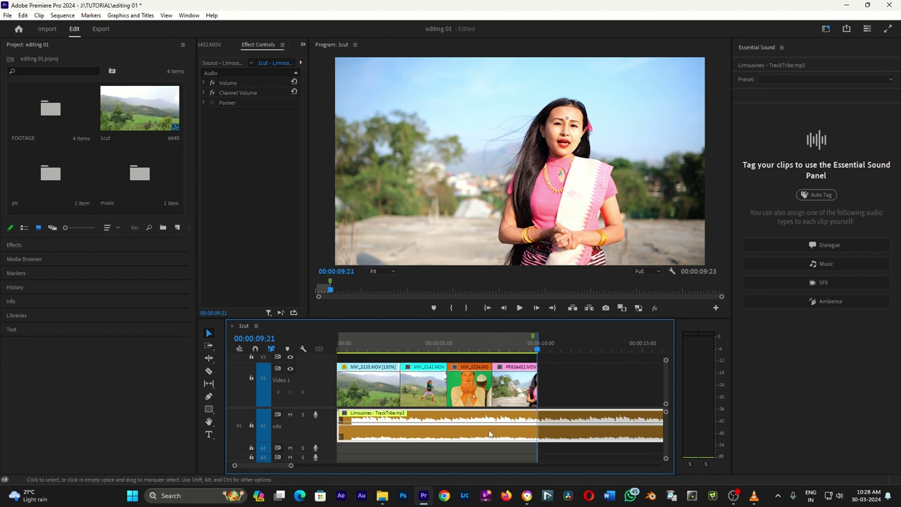
right_click(518, 350)
left_click(501, 346)
right_click(502, 346)
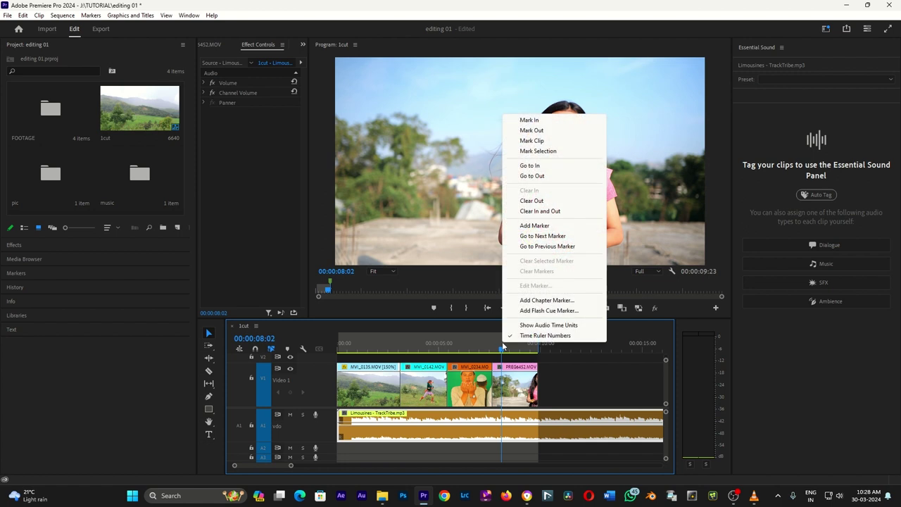
left_click(549, 213)
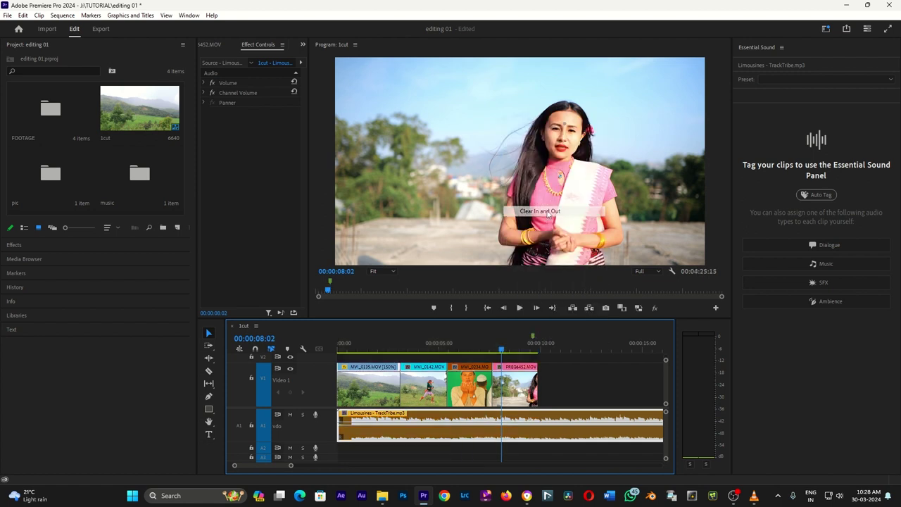
Step: Enable Remix on the Limousines clip with a 00:00:09:22 target duration
right_click(498, 442)
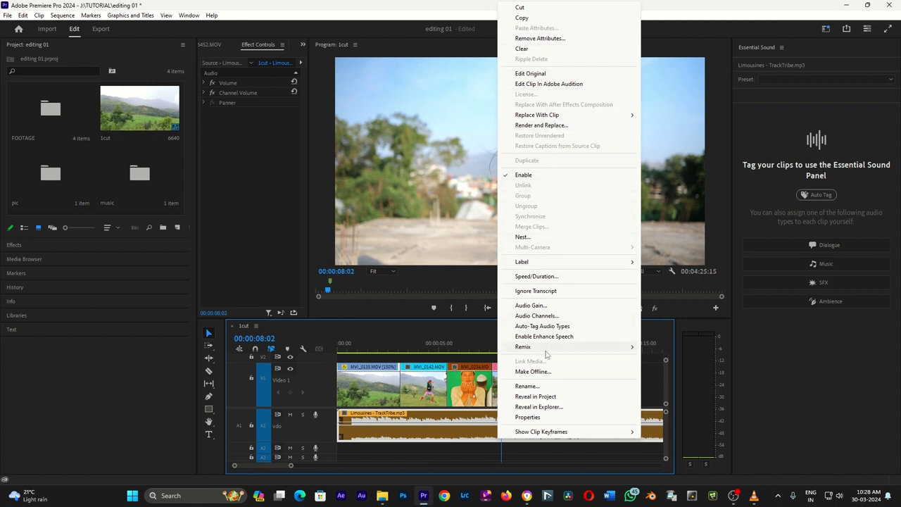
mouse_move(542, 351)
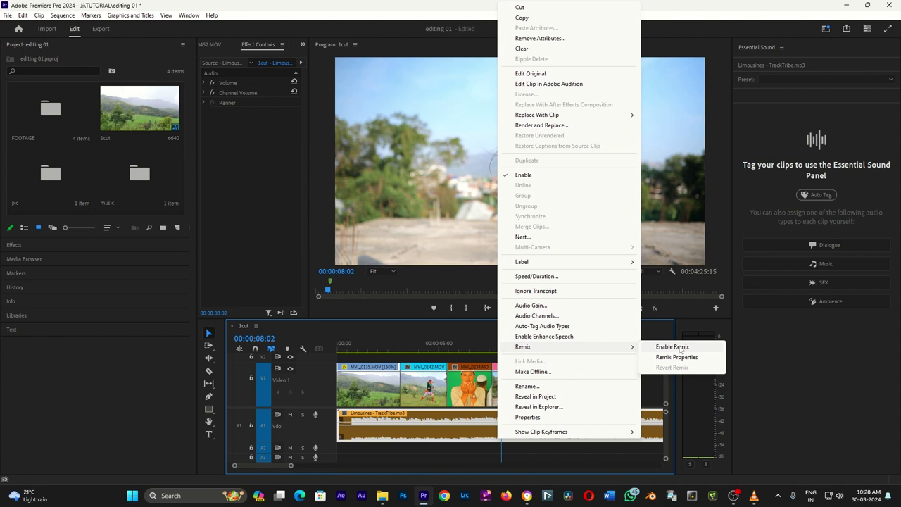
left_click(672, 347)
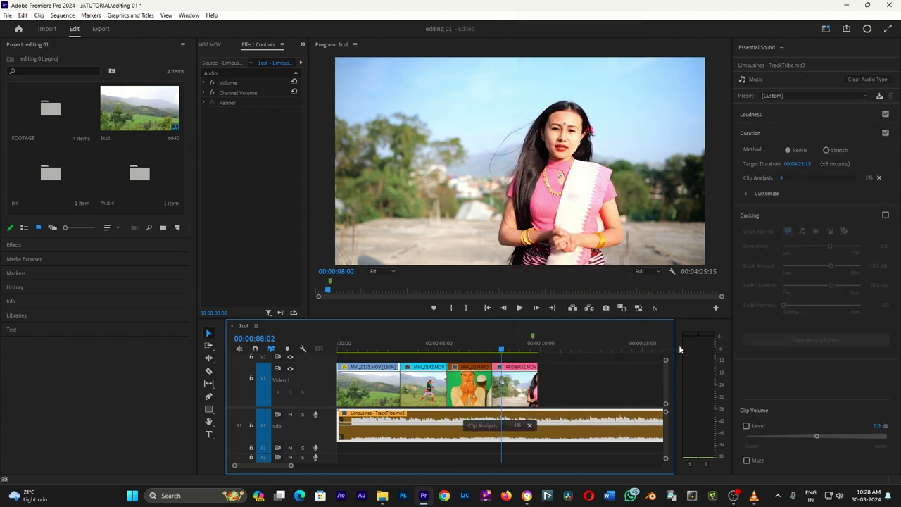
left_click(800, 164)
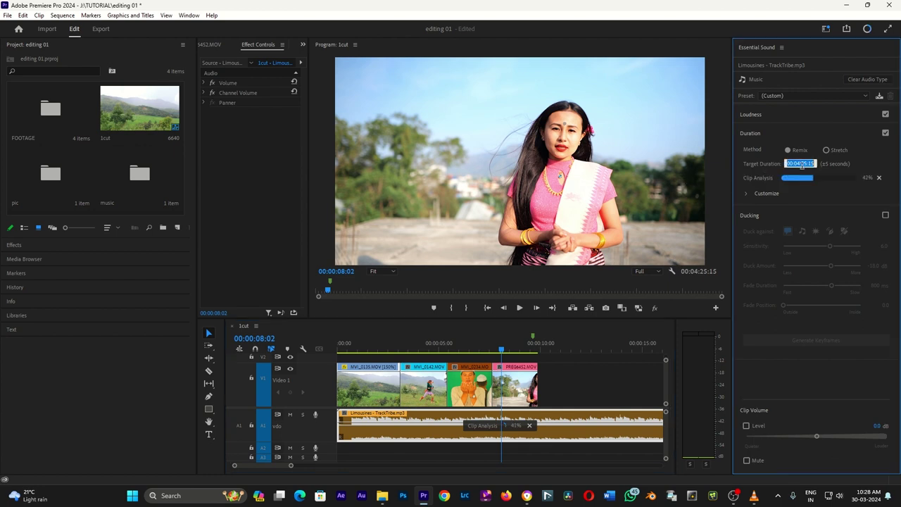
type("00:00:09:22")
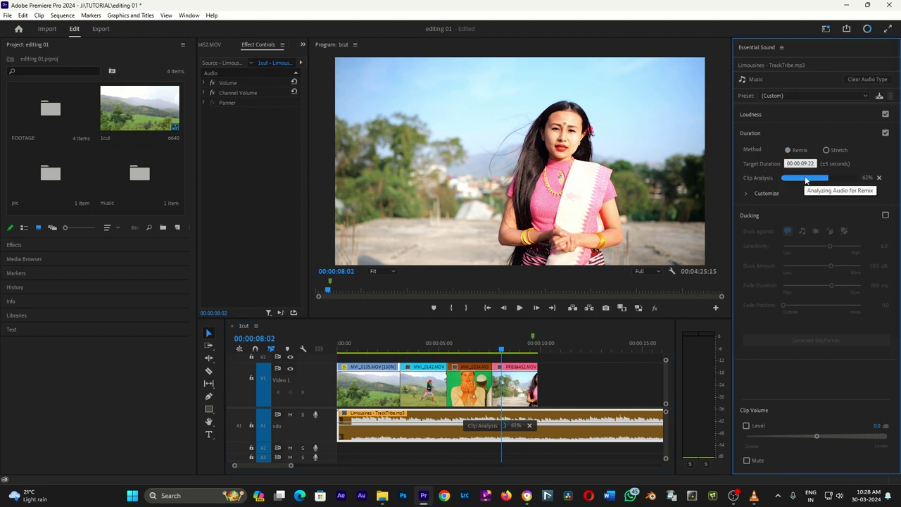
key("Return")
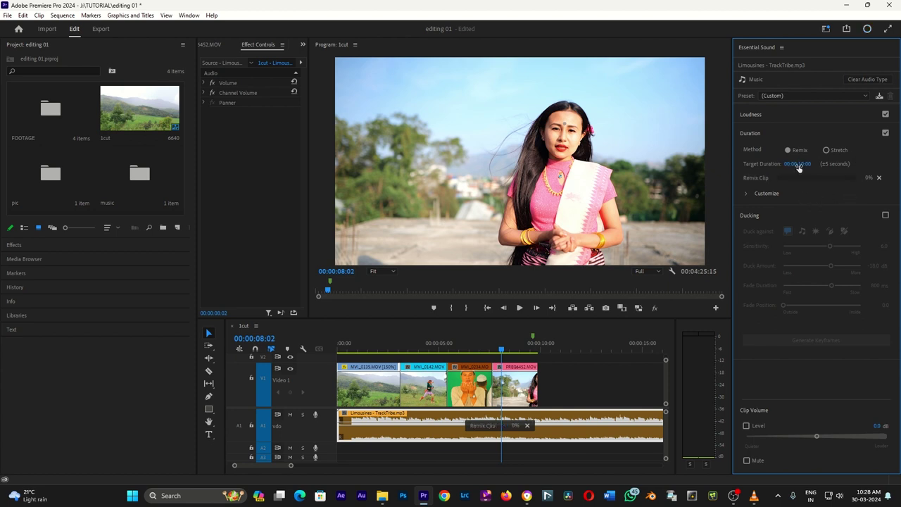
left_click(574, 397)
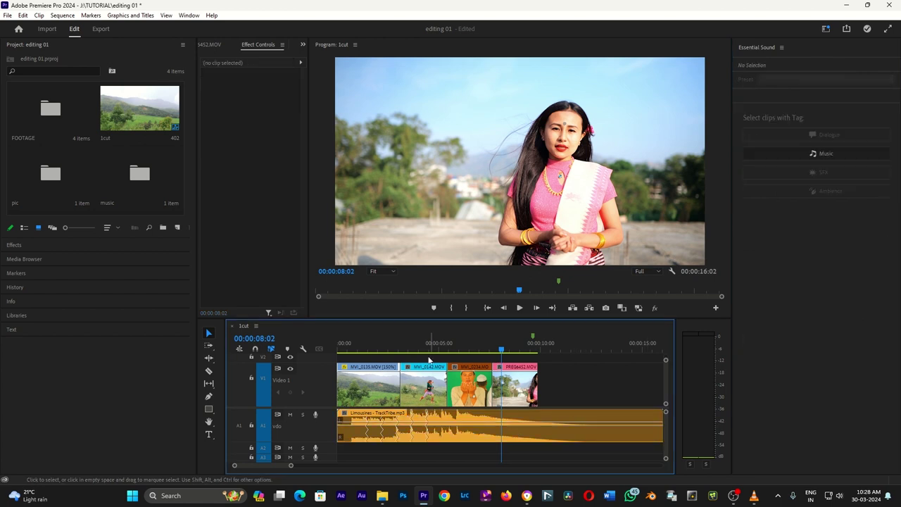
key("Home")
left_click(393, 425)
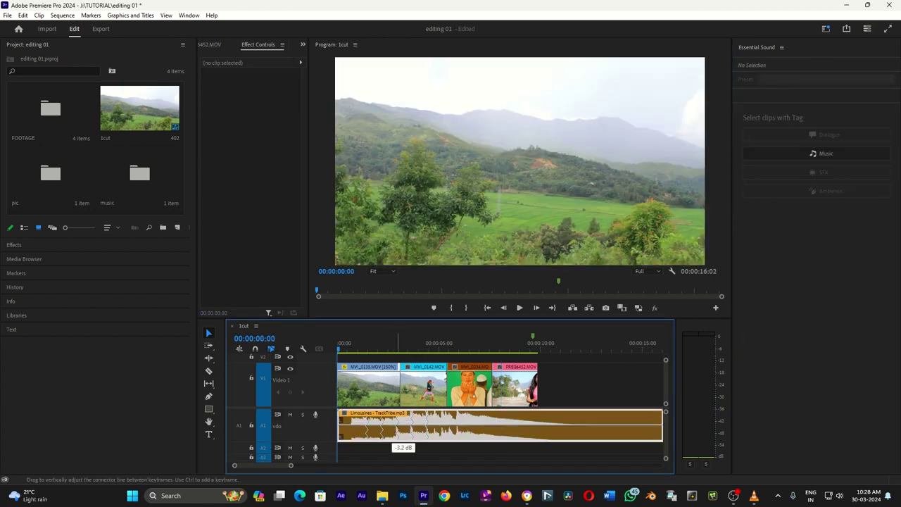
key("space")
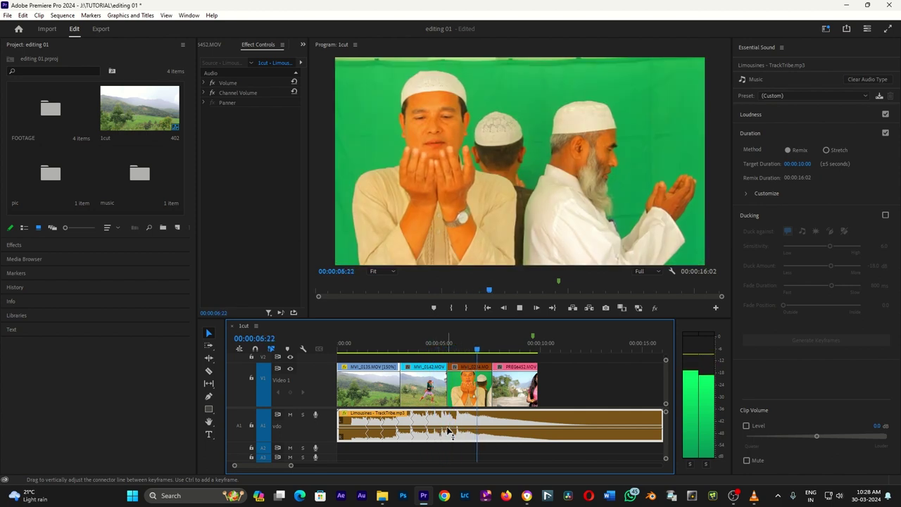
key("minus")
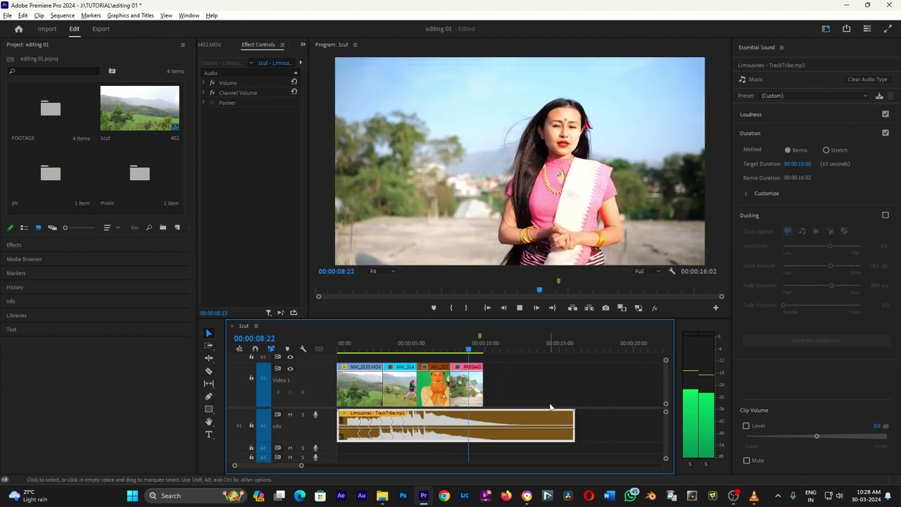
key("space")
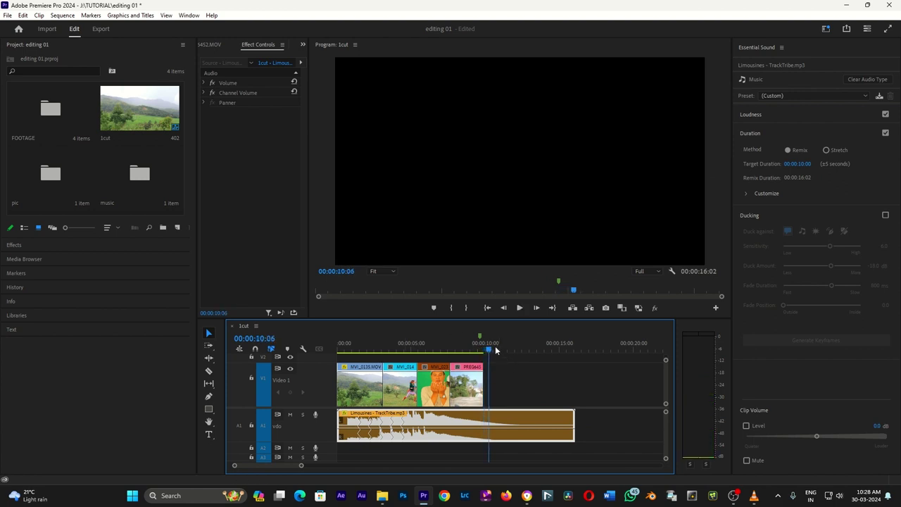
key("Home")
key("space")
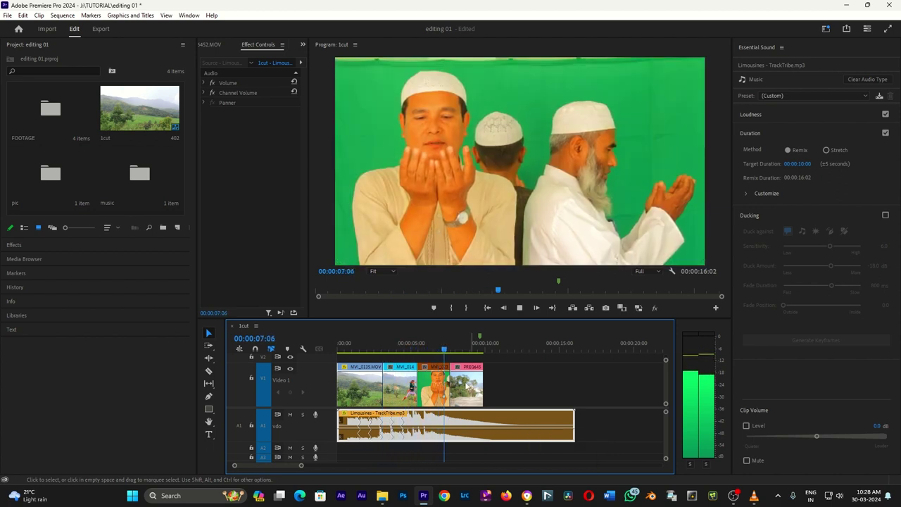
key("space")
key("Home")
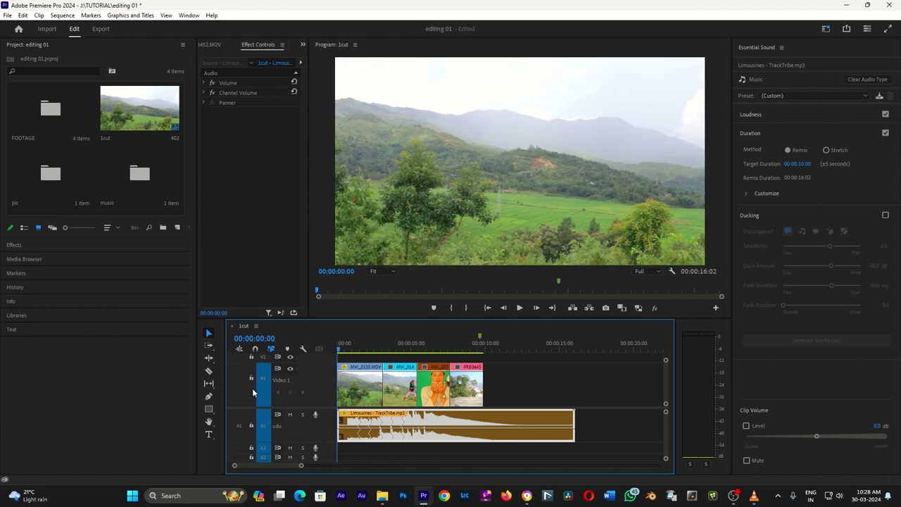
key("equal")
key("equal")
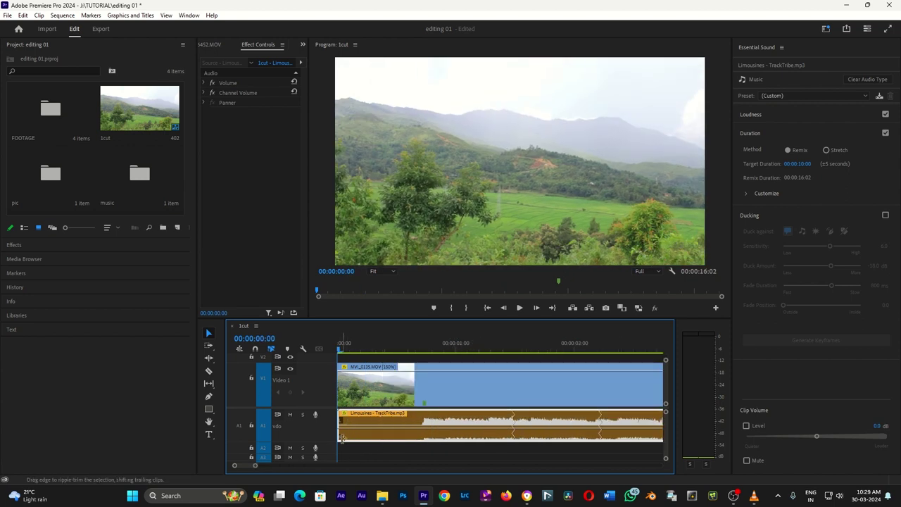
Step: Trim the opening off the Limousines music clip and play it back
left_click_drag(342, 437, 360, 436)
left_click_drag(416, 434, 423, 443)
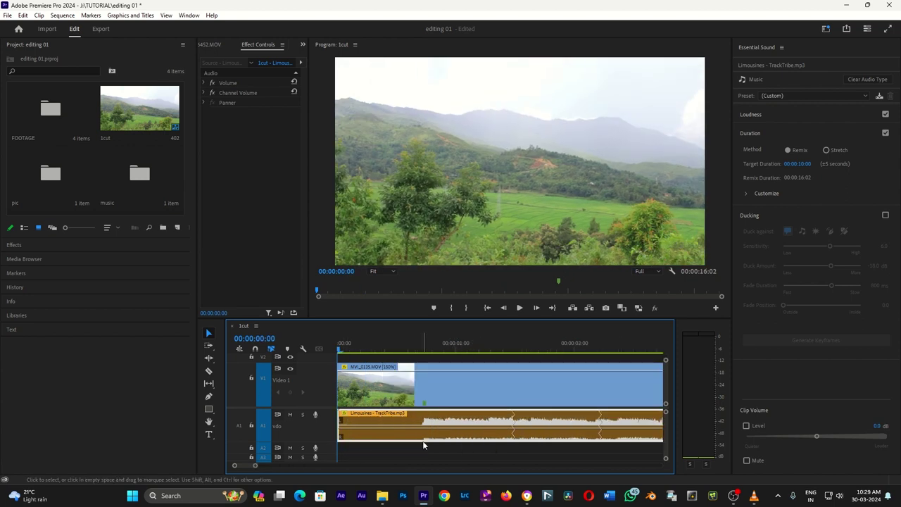
left_click_drag(338, 438, 418, 438)
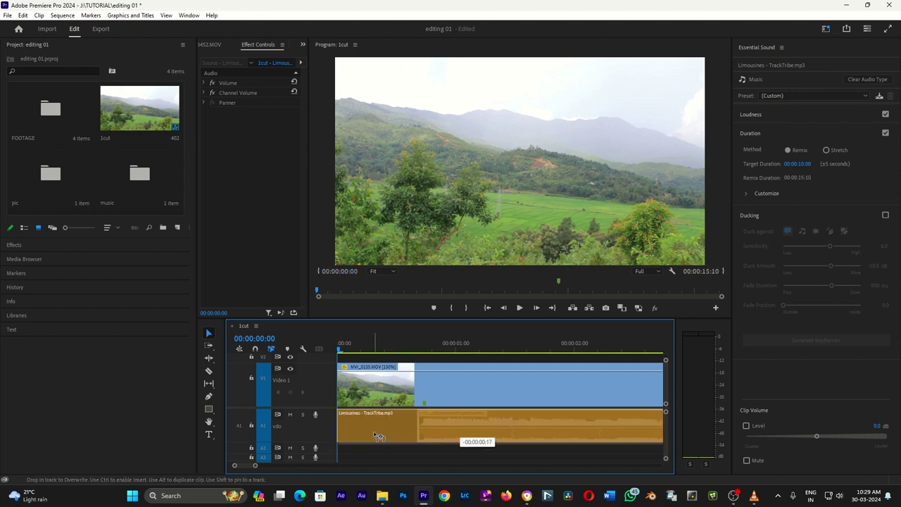
key("space")
key("minus")
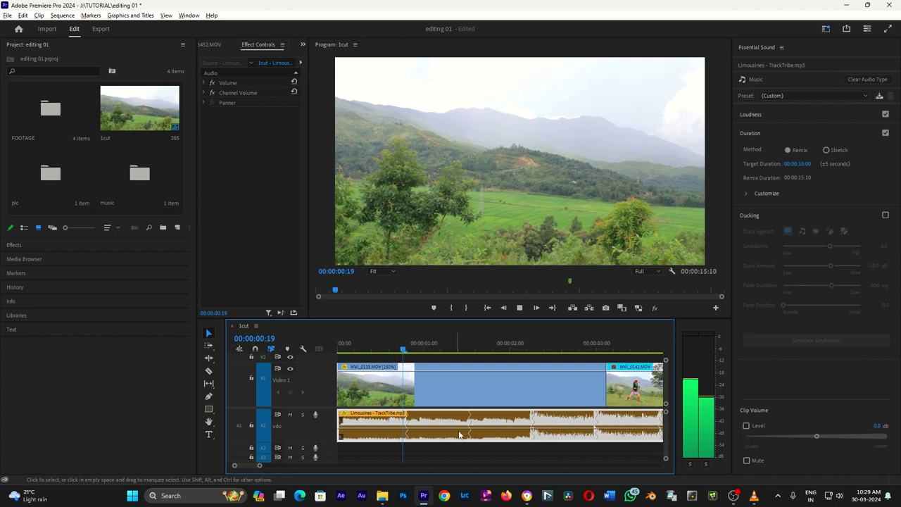
key("minus")
key("minus")
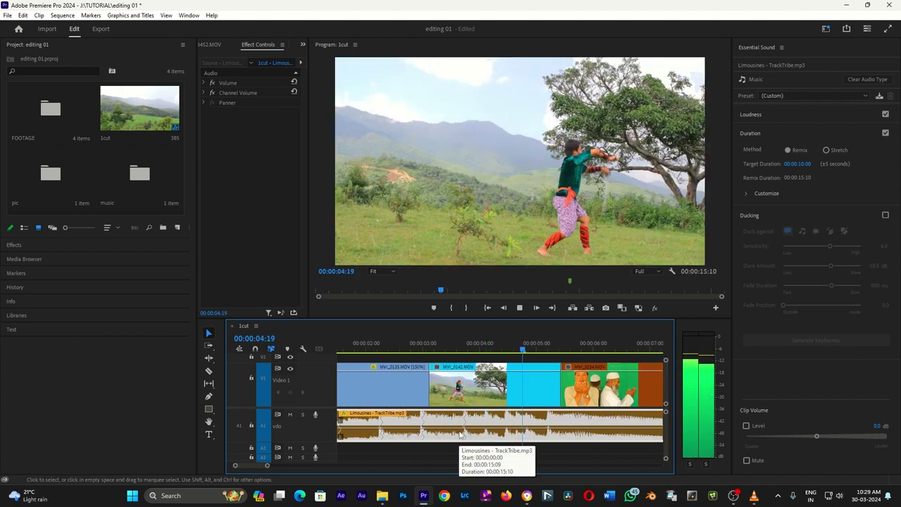
key("minus")
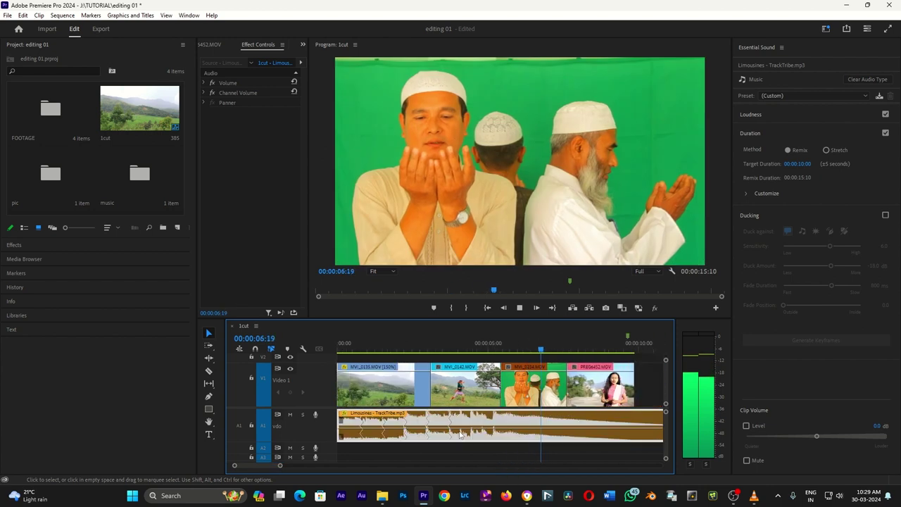
key("space")
Step: Enlarge track A1 and slide MVI_0142 left to butt against MVI_0135
scroll(423, 423, "up", 2, "alt")
scroll(423, 423, "up", 2, "alt")
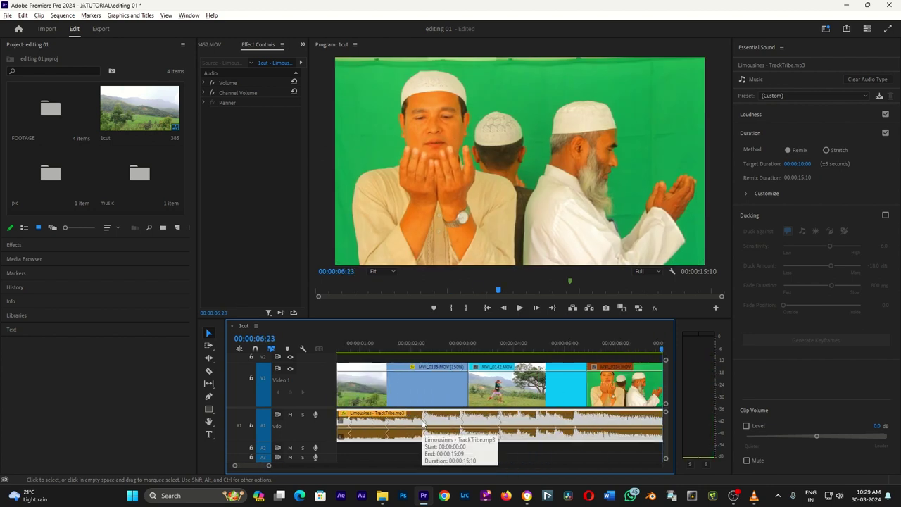
scroll(423, 423, "up", 2, "alt")
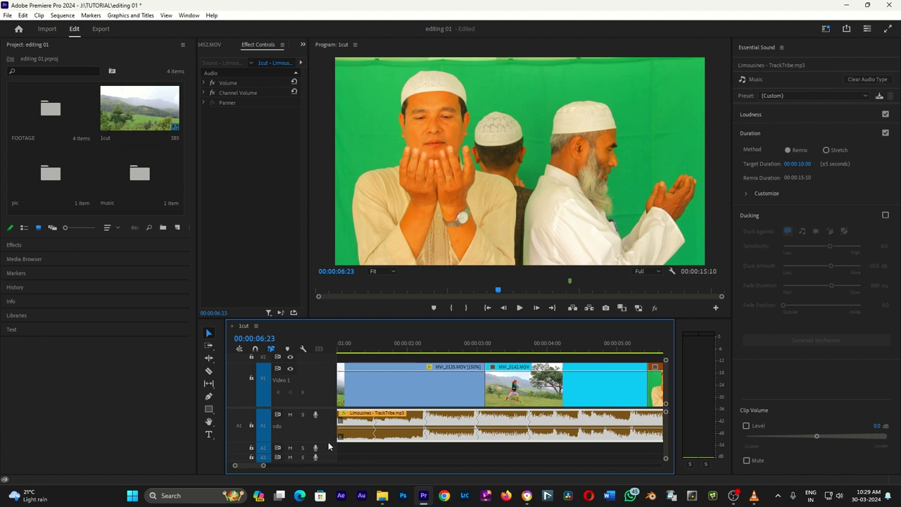
left_click_drag(327, 441, 327, 458)
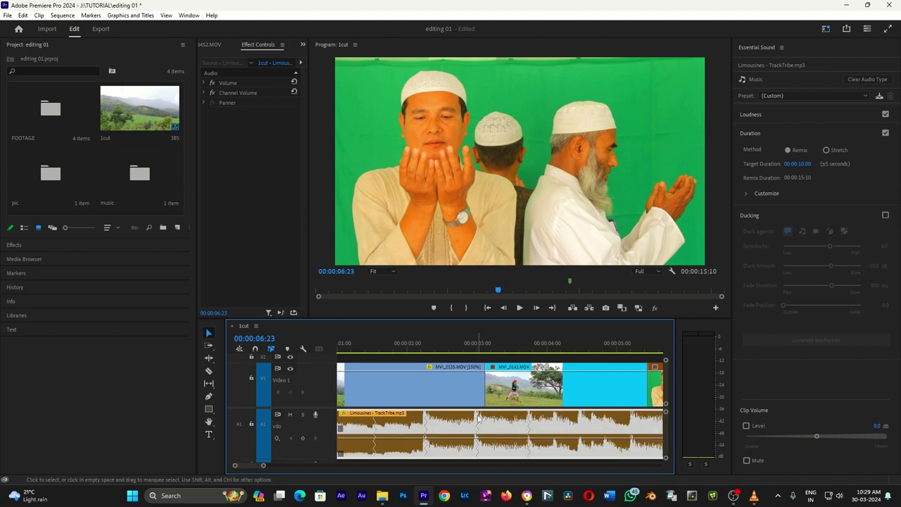
left_click_drag(488, 342, 474, 343)
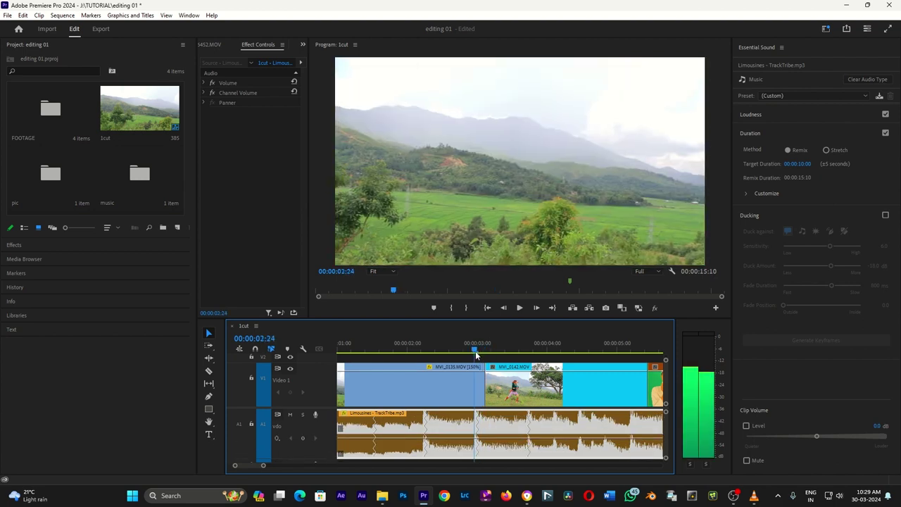
left_click_drag(517, 399, 475, 397)
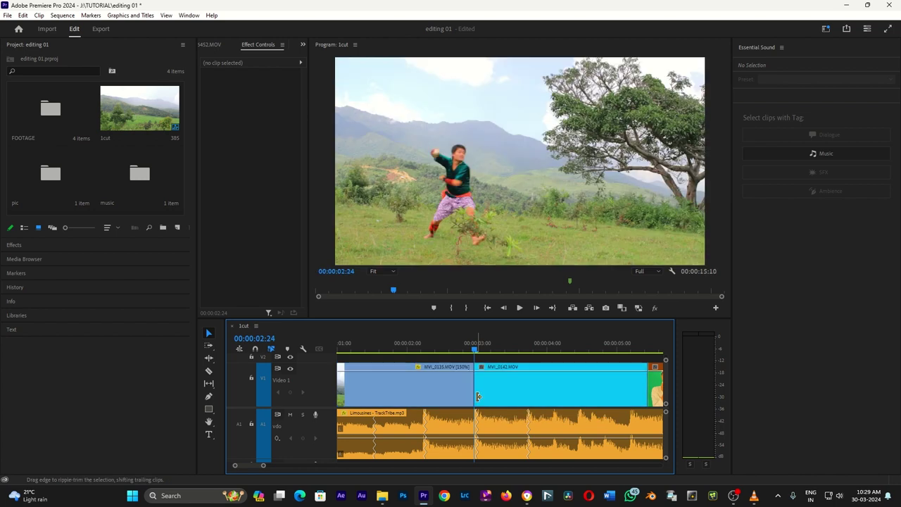
Step: Slide MVI_0234 and PREG6452 left on V1 to close the remaining gaps
key("minus")
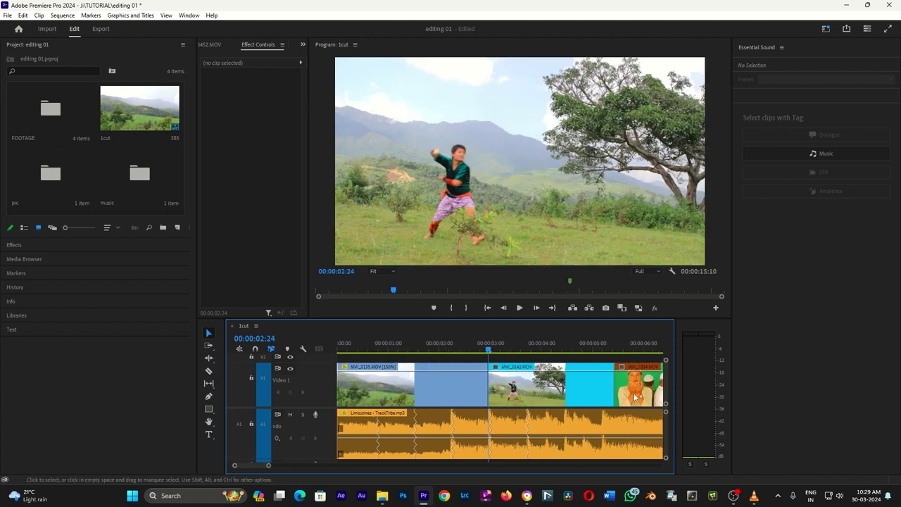
left_click_drag(634, 398, 621, 400)
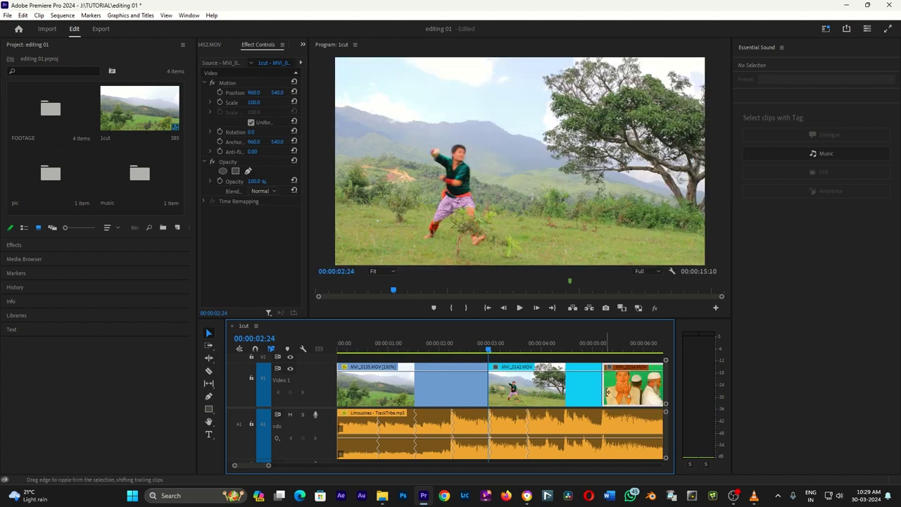
key("minus")
key("minus")
left_click_drag(546, 396, 538, 396)
Step: Play the sequence from the start, including a full-screen preview
left_click(426, 348)
key("Home")
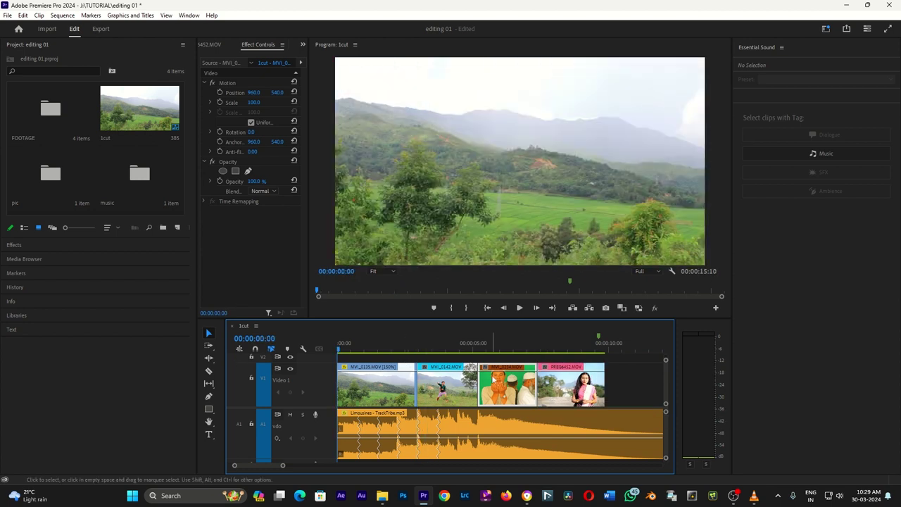
key("space")
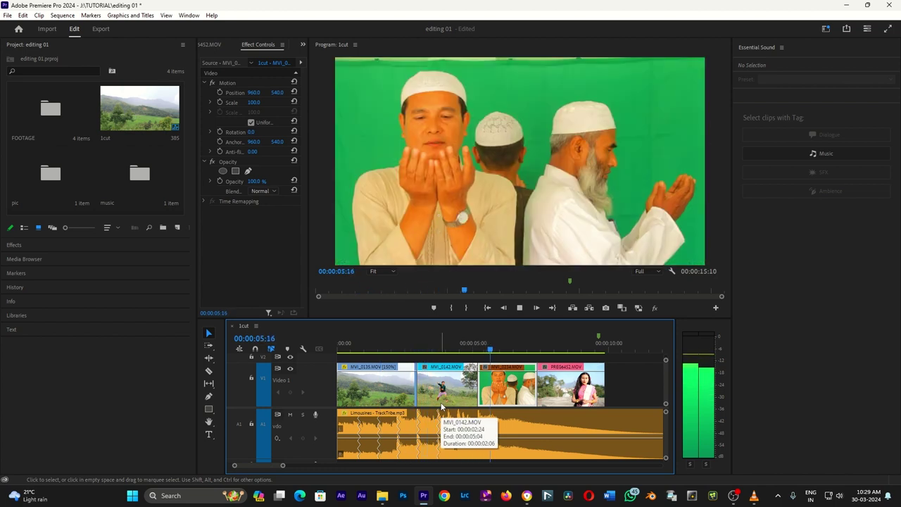
key("space")
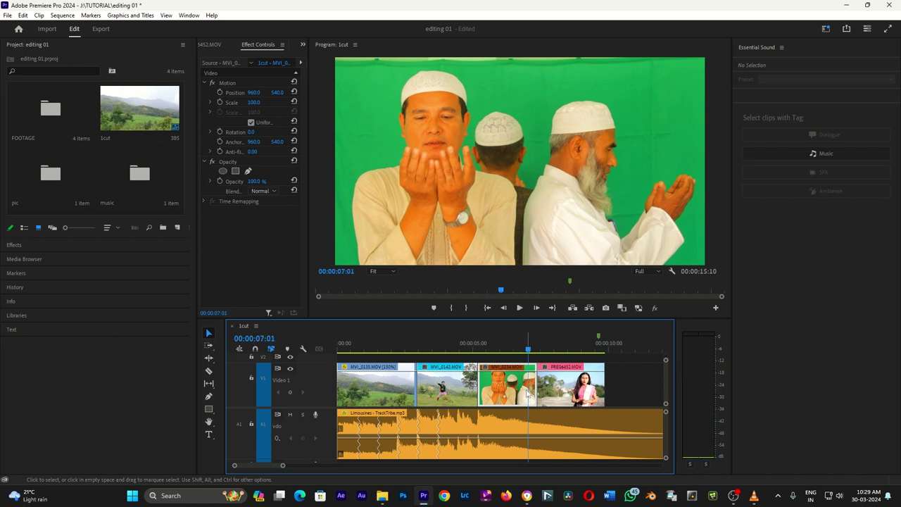
key("Home")
key("ctrl+grave")
key("space")
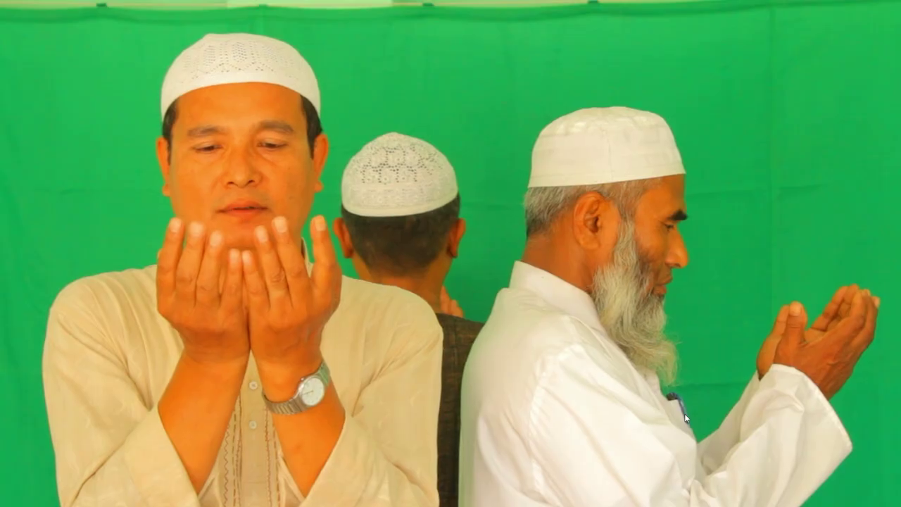
key("ctrl+grave")
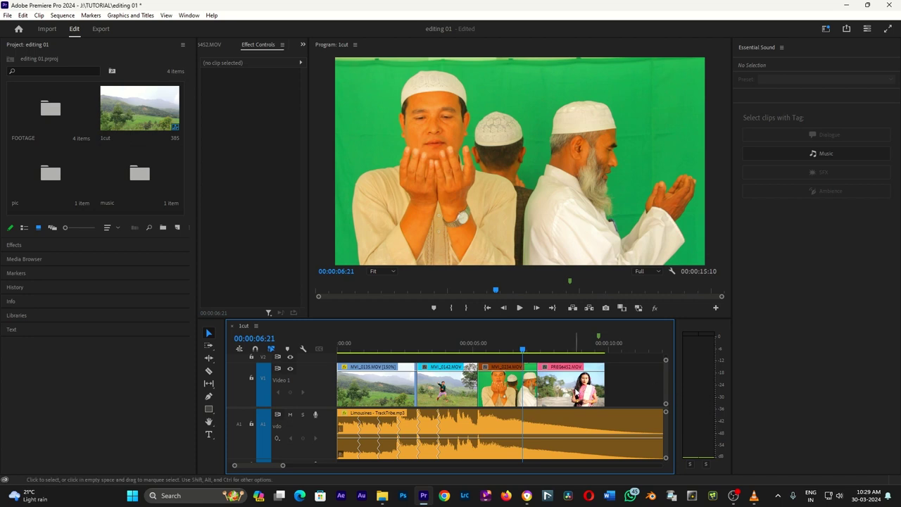
key("Home")
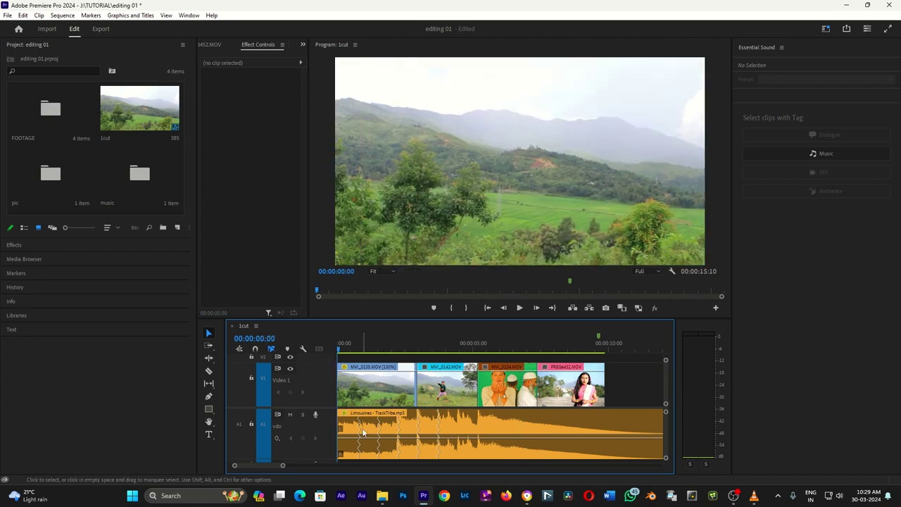
Step: Slide MVI_0142 seven frames earlier and replay the cut
key("space")
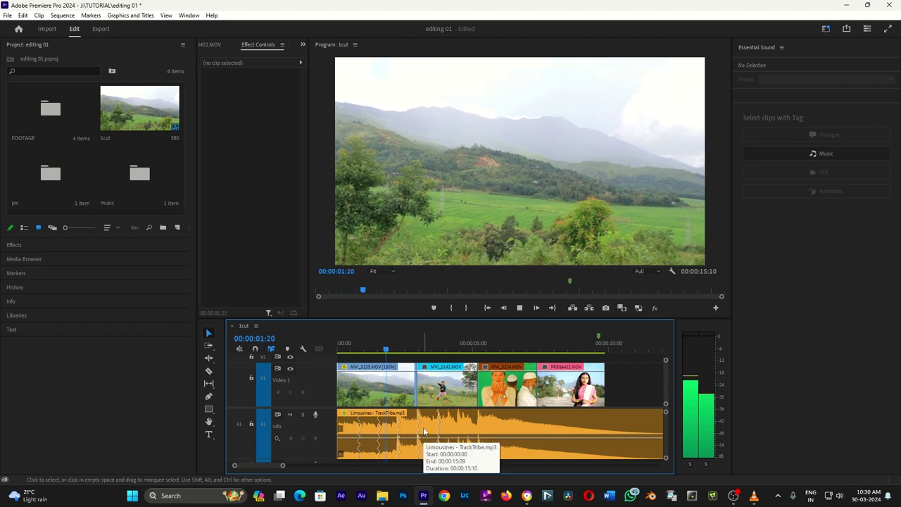
key("j")
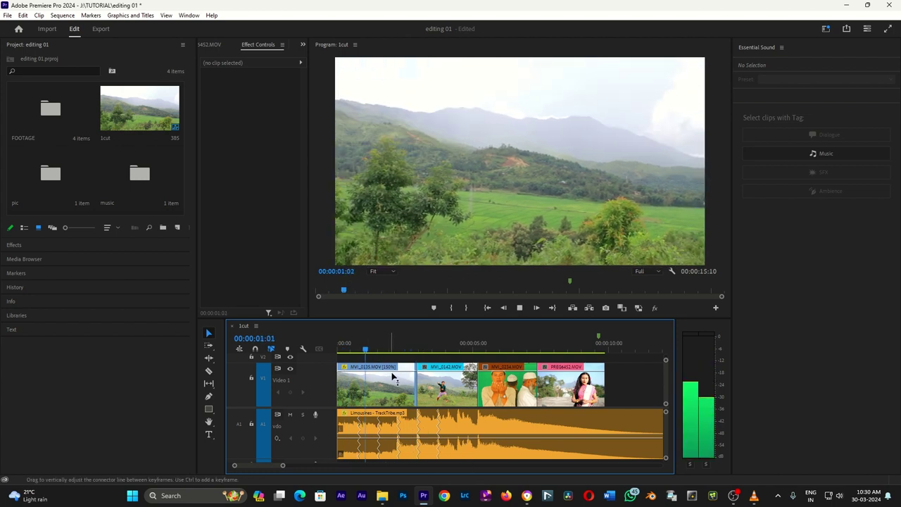
key("space")
left_click_drag(449, 403, 426, 402)
key("space")
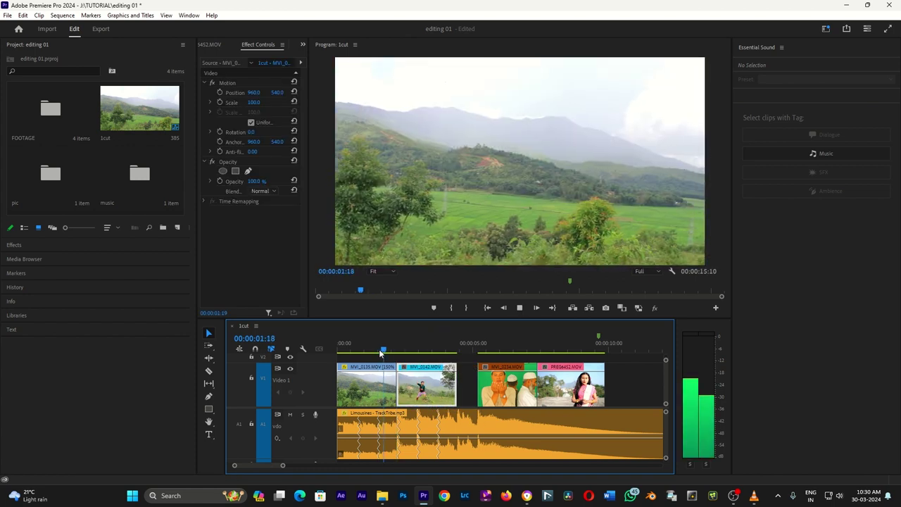
key("space")
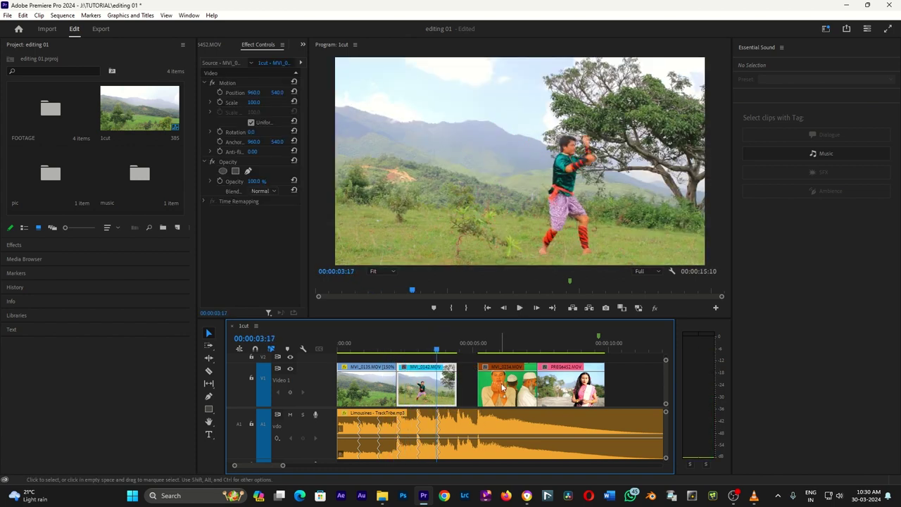
key("space")
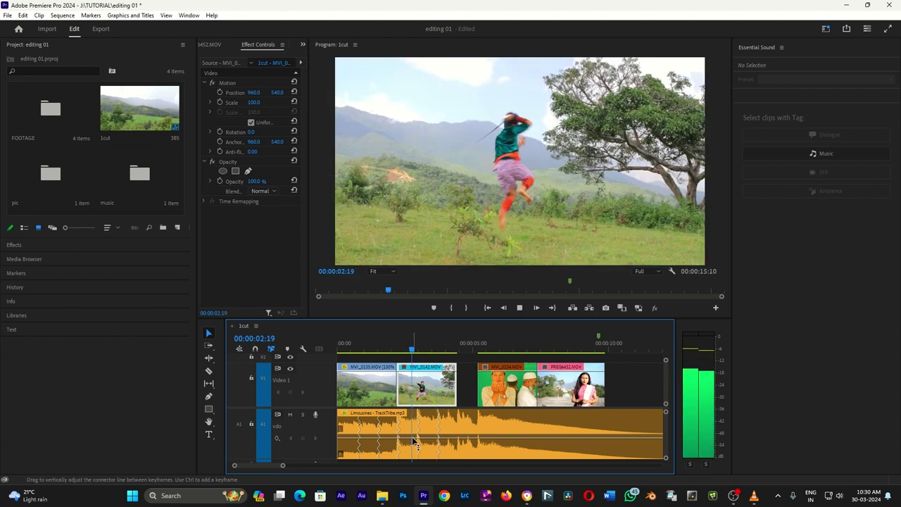
key("space")
Step: Slide MVI_0234 1:11 and PREG6452 2:05 earlier, then review full screen
left_click_drag(521, 401, 481, 406)
key("space")
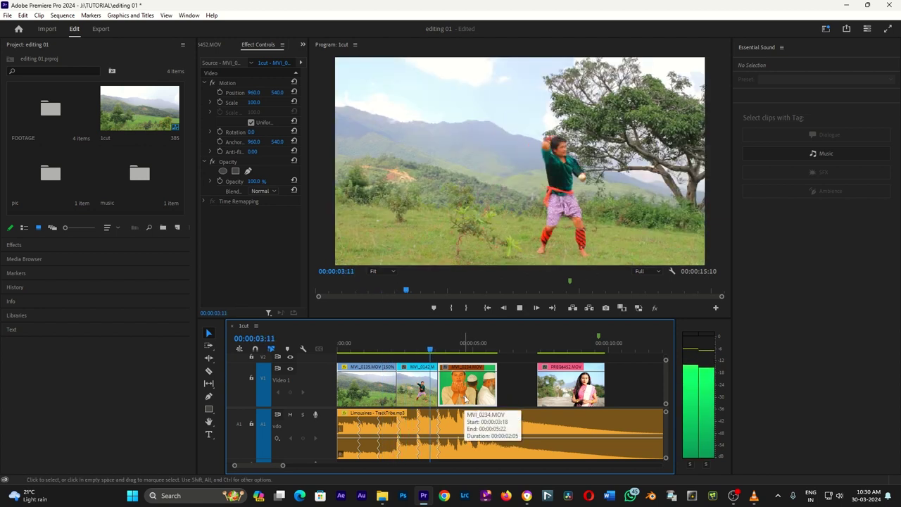
left_click_drag(567, 396, 519, 403)
key("Up")
key("Up")
key("Up")
key("ctrl+grave")
key("space")
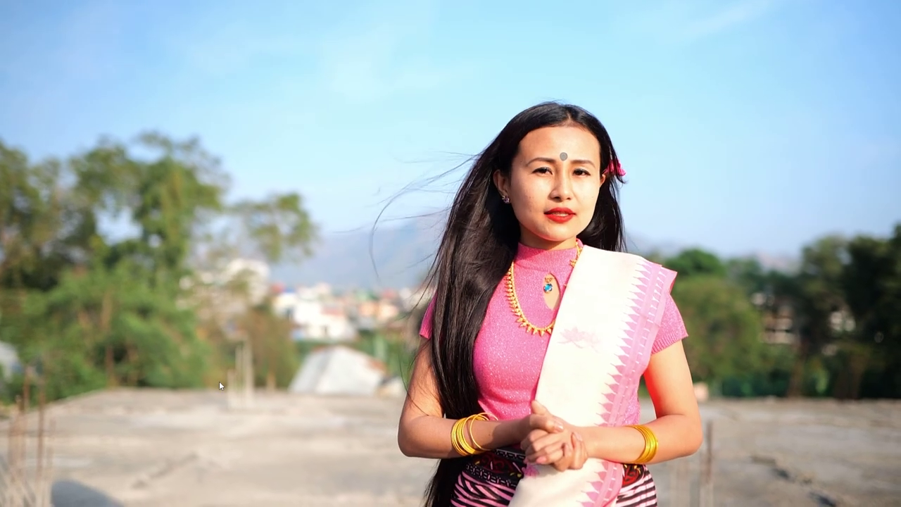
key("Escape")
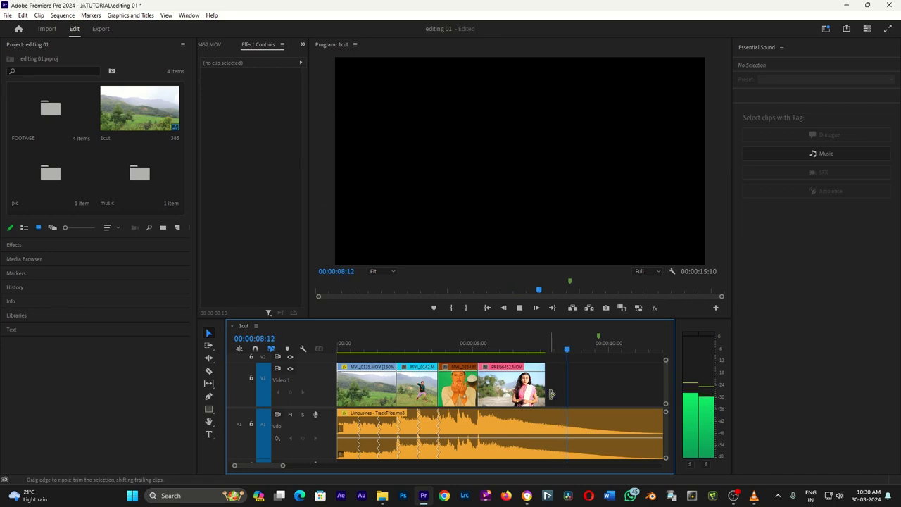
Step: Extend the end of PREG6452 so the V1 video runs to about 11 seconds
left_click_drag(545, 394, 633, 394)
key("minus")
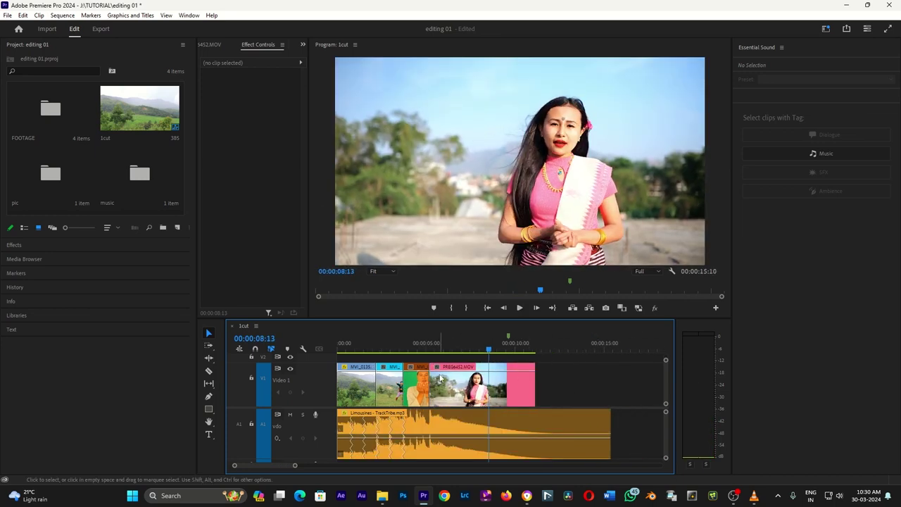
left_click(440, 377)
Step: Toggle Show Video Keyframes in the timeline wrench menu
left_click(450, 394)
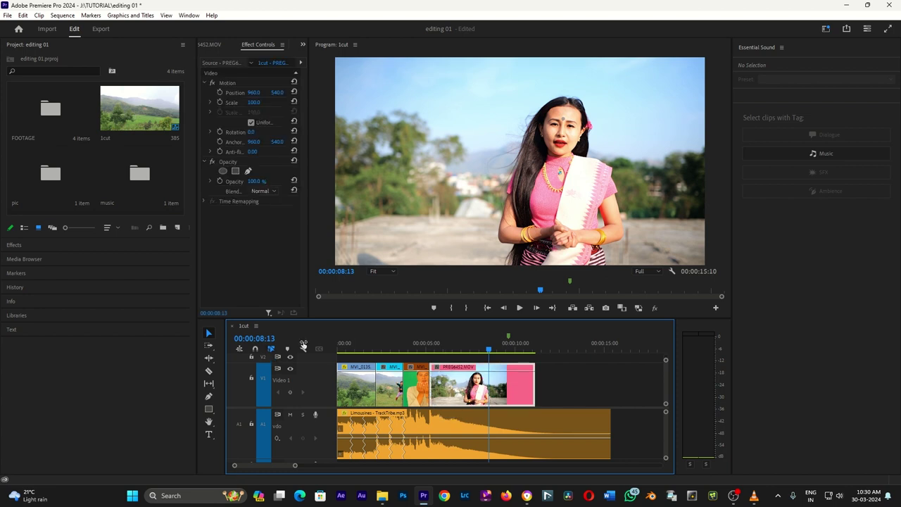
left_click(302, 348)
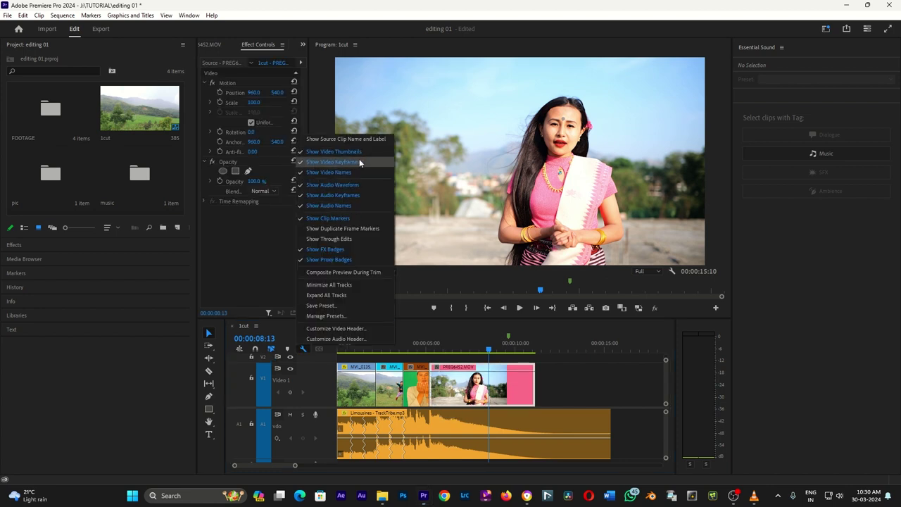
left_click(327, 163)
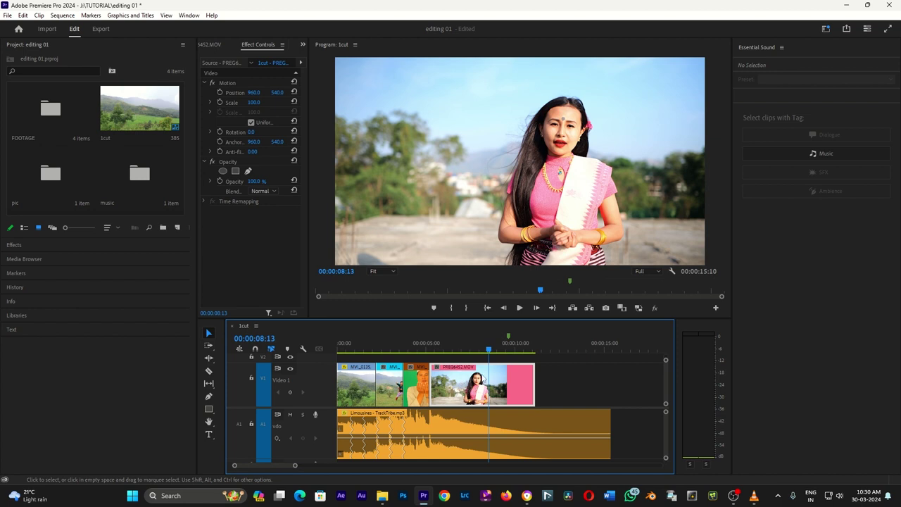
left_click(304, 348)
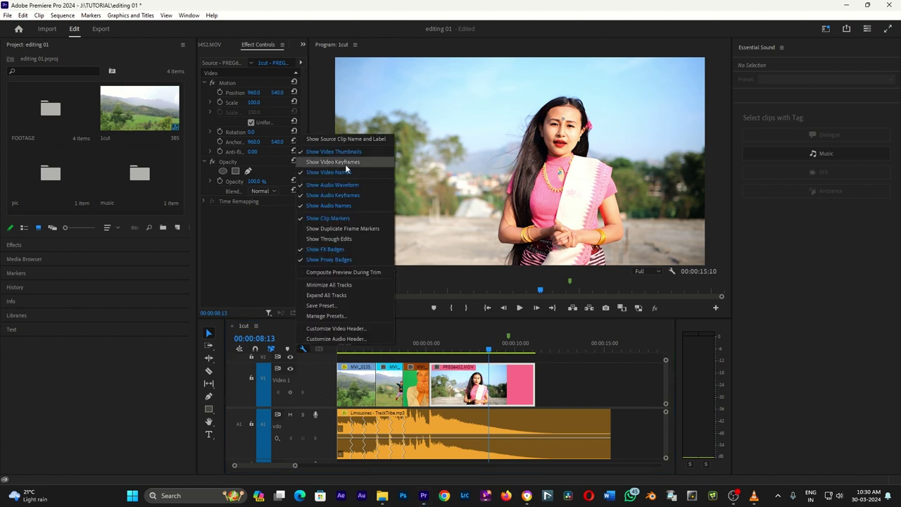
left_click(345, 163)
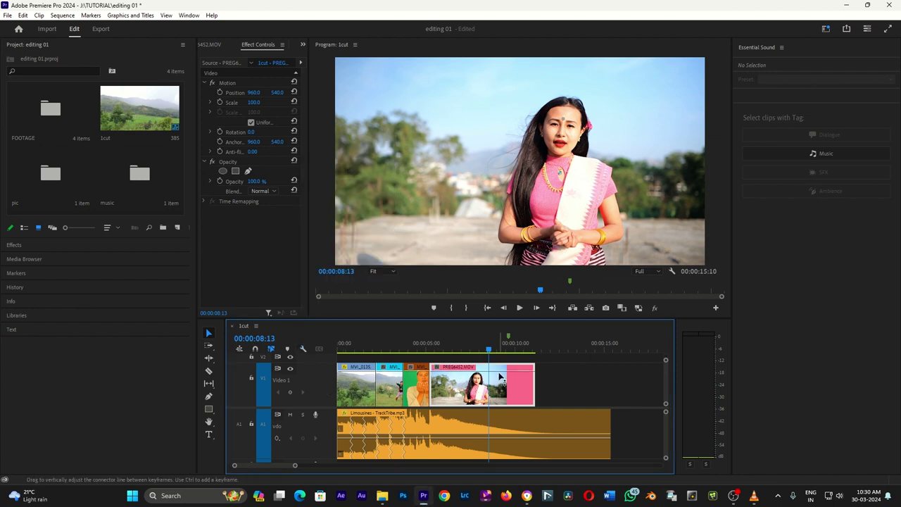
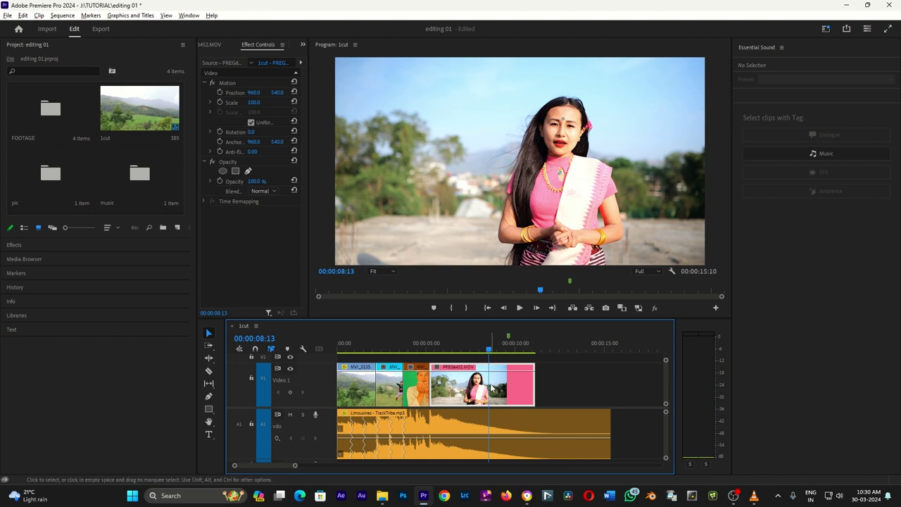
Step: Add Pen-tool opacity keyframes to fade out the final PREG6452.MOV clip and preview it
key("=")
key("p")
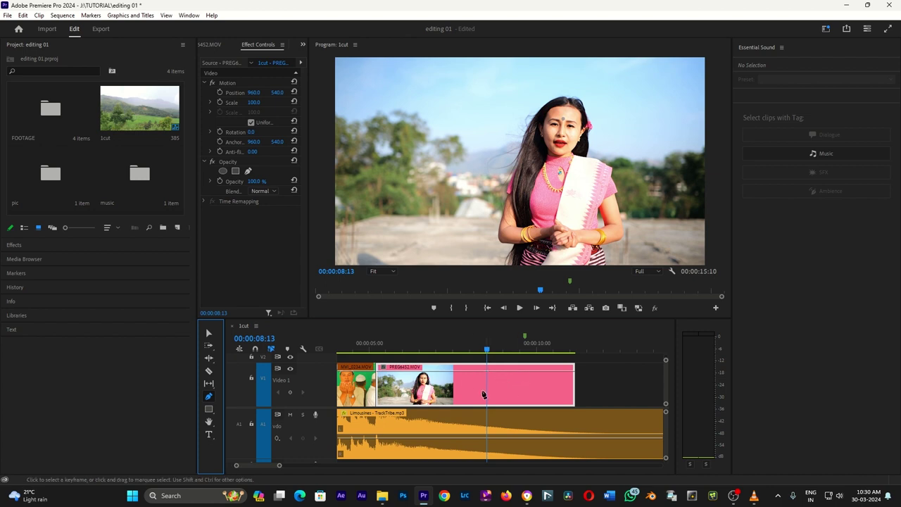
left_click(487, 375)
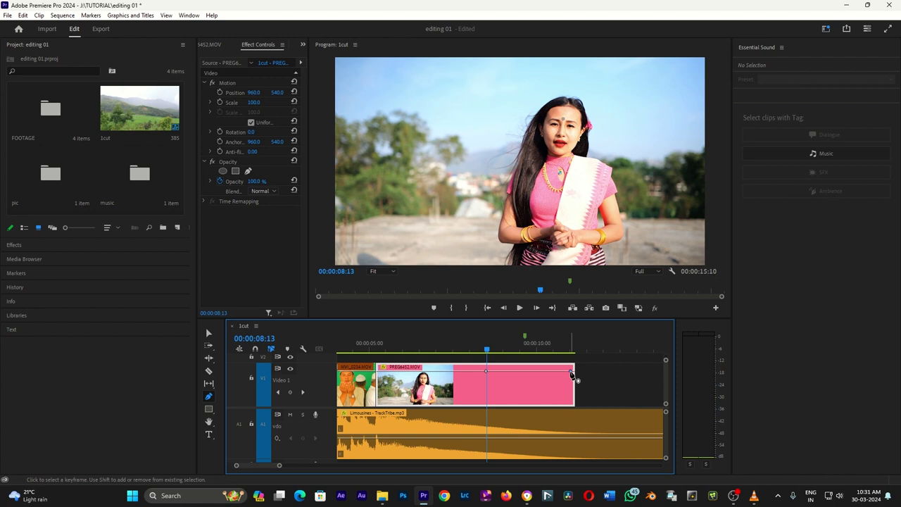
left_click_drag(571, 373, 570, 380)
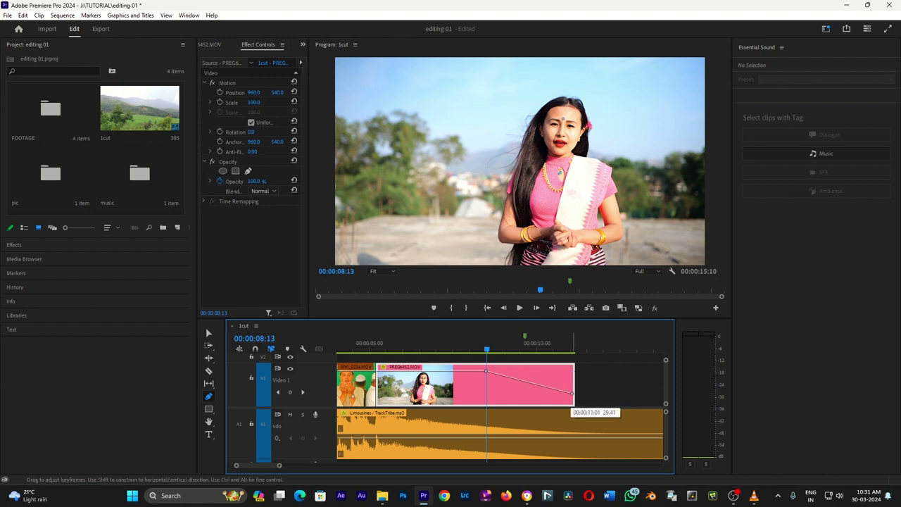
key("Up")
key("space")
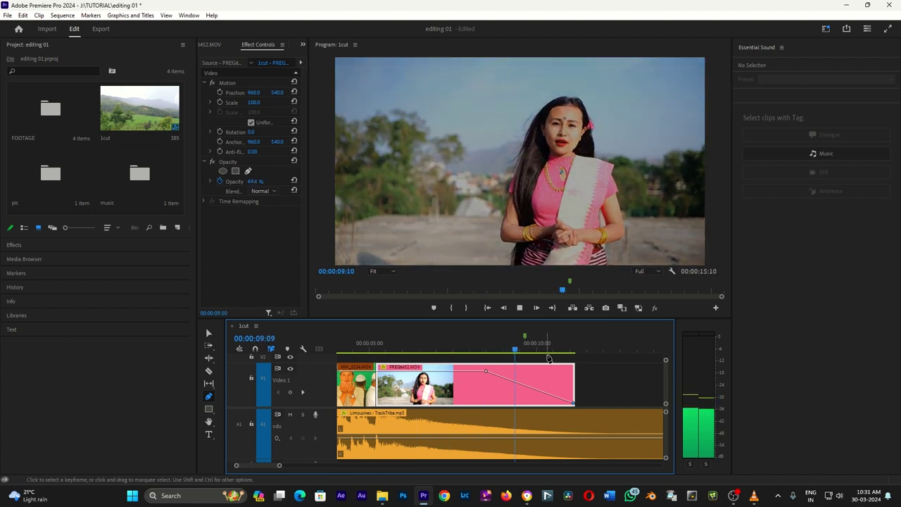
key("space")
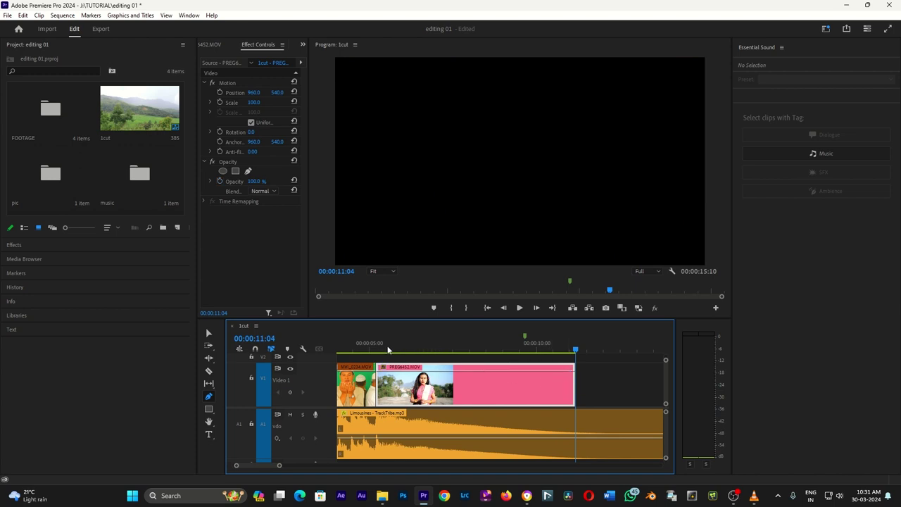
Step: Try a deeper fade, undo it back to 100% opacity, and trim the clip's end shorter
left_click(376, 344)
key("space")
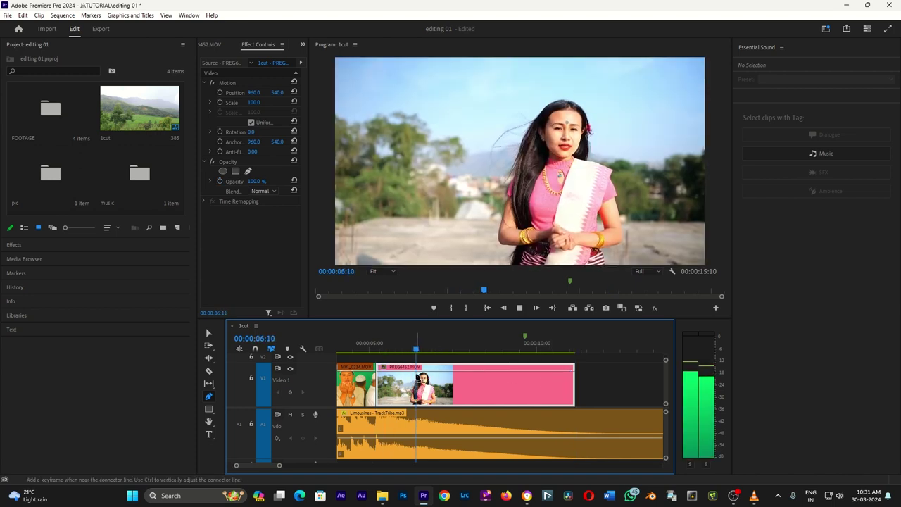
key("space")
left_click_drag(461, 375, 474, 403)
key("space")
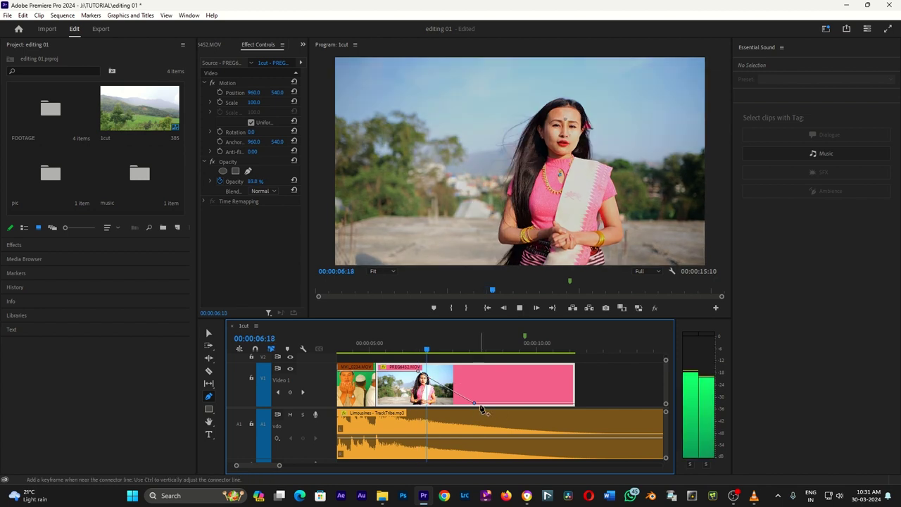
key("space")
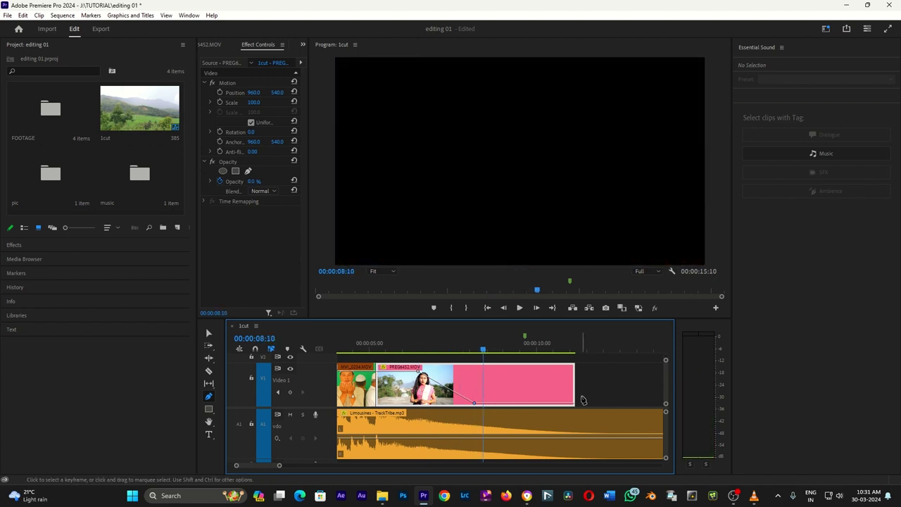
key("ctrl+z")
left_click_drag(571, 389, 465, 389)
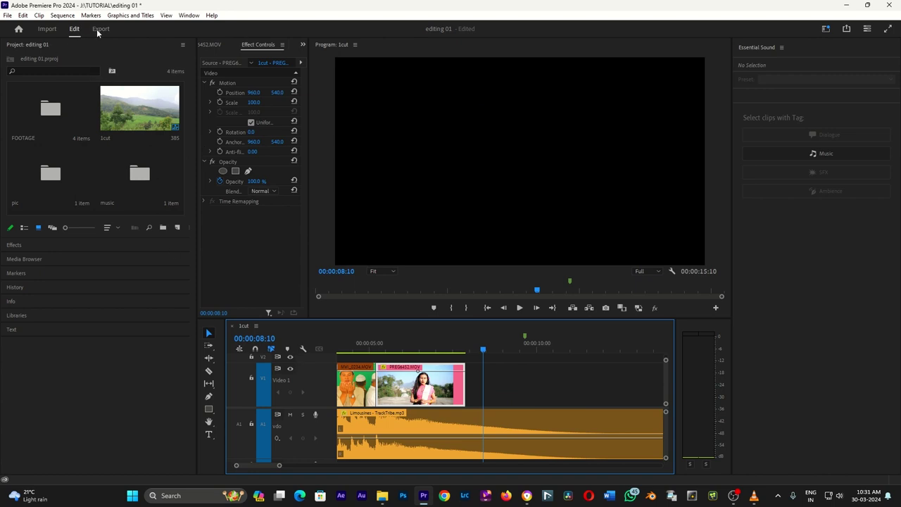
Step: Widen the effect settings panel, then switch to the Editing workspace
left_click_drag(198, 178, 144, 177)
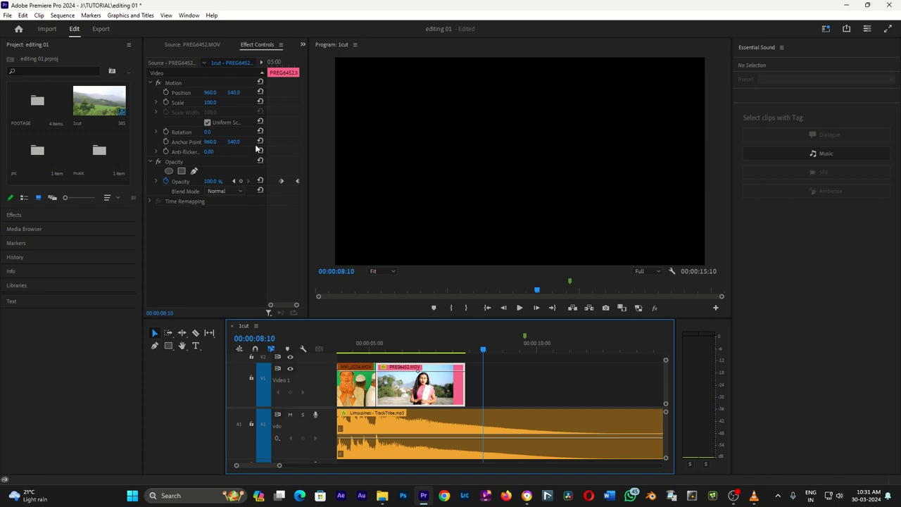
left_click(303, 44)
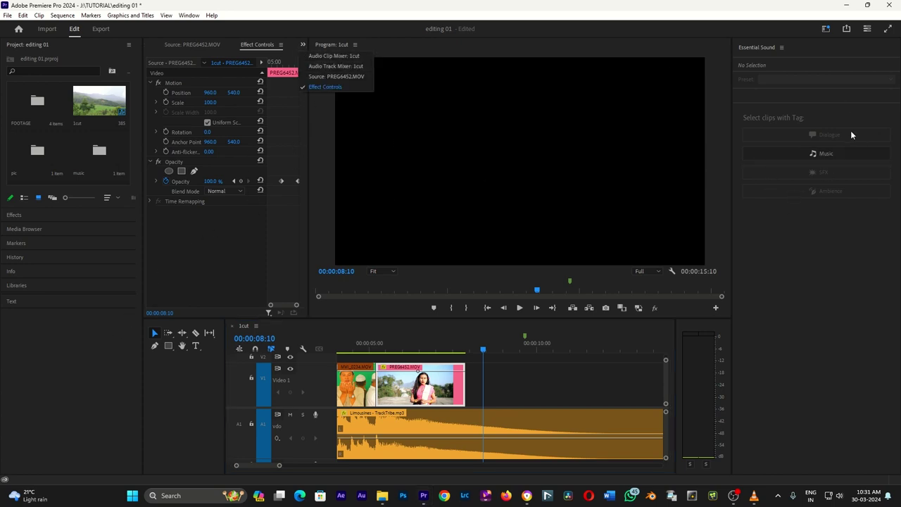
left_click(828, 28)
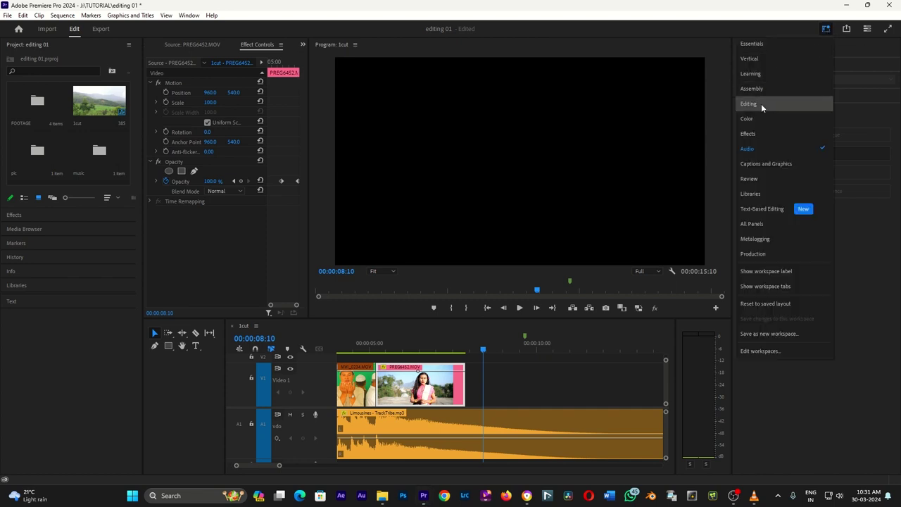
left_click(761, 104)
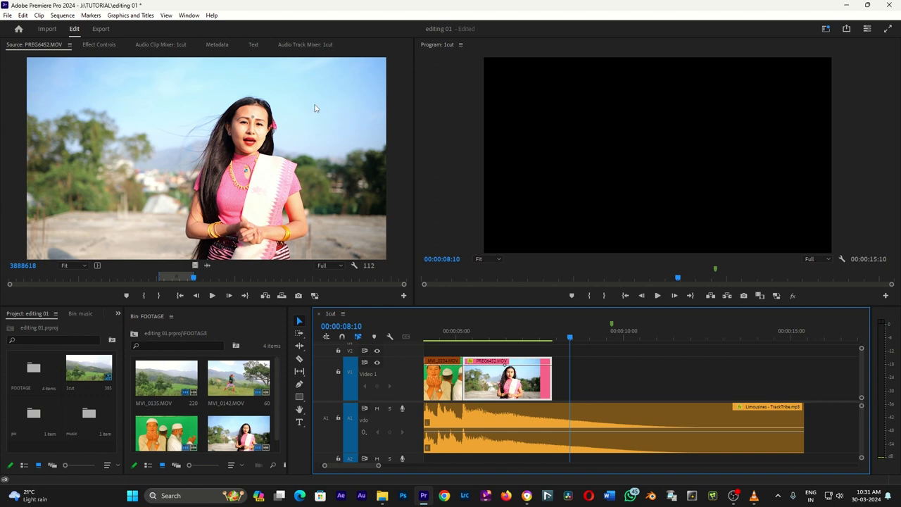
Step: Open the Effects panel, then show and close the Markers and History panels
left_click(188, 16)
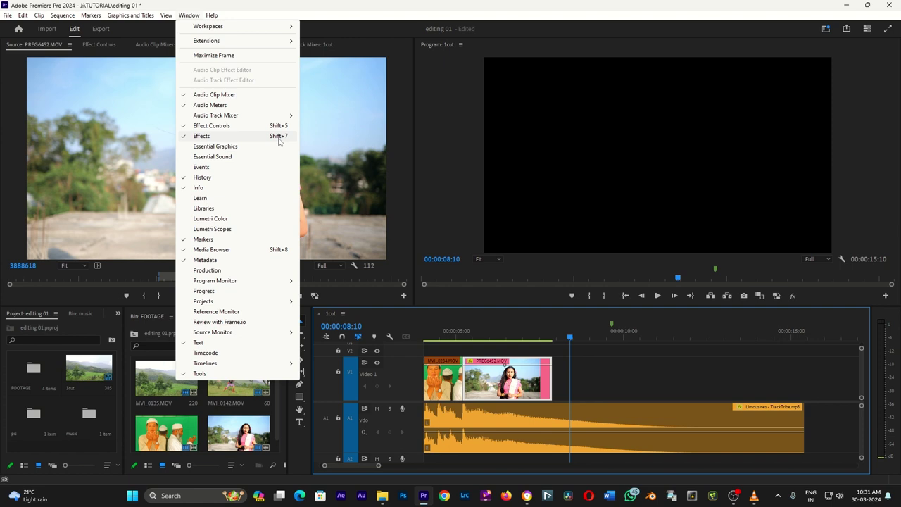
left_click(279, 141)
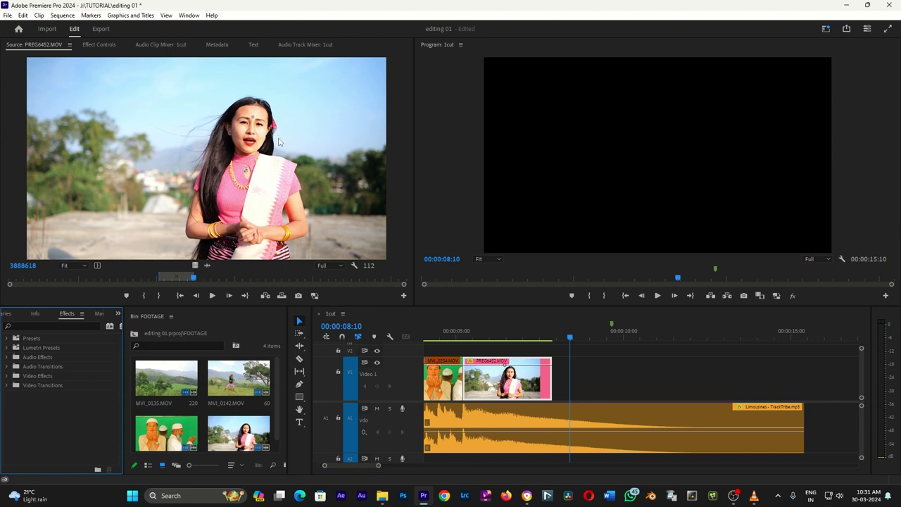
left_click(184, 15)
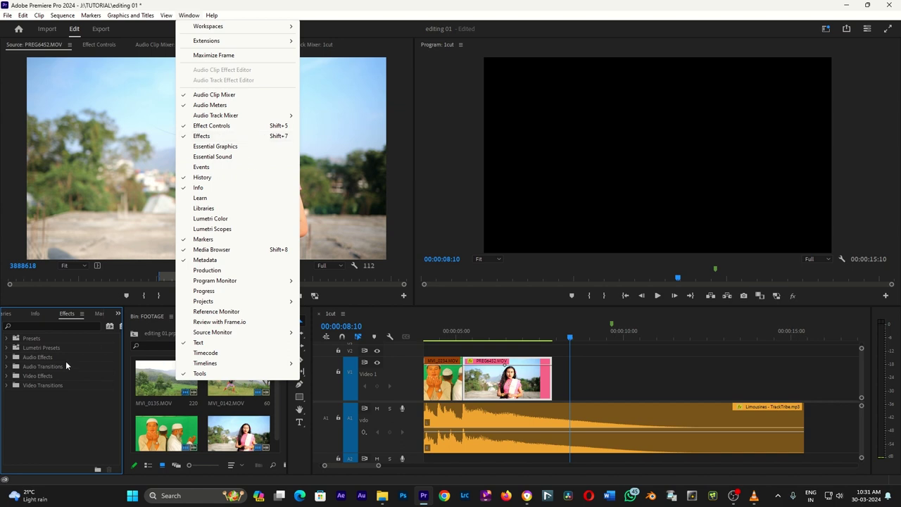
left_click(68, 315)
left_click(99, 314)
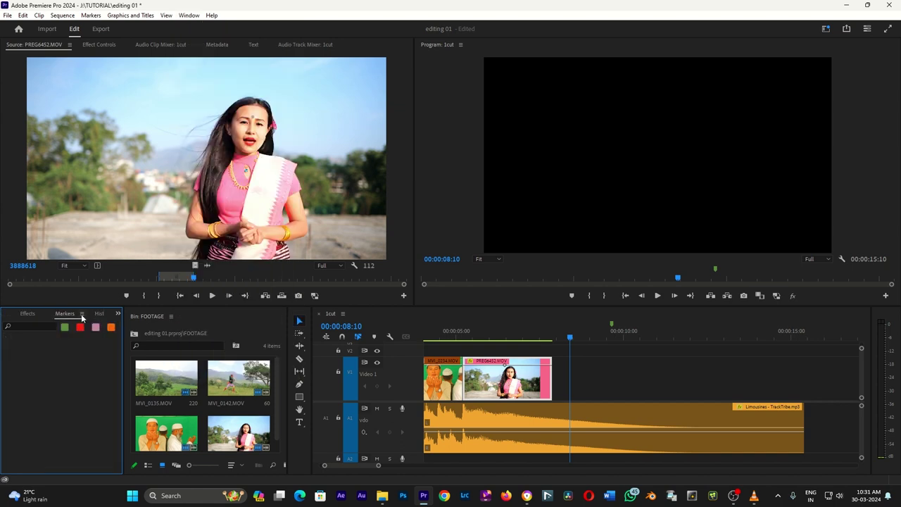
left_click(82, 315)
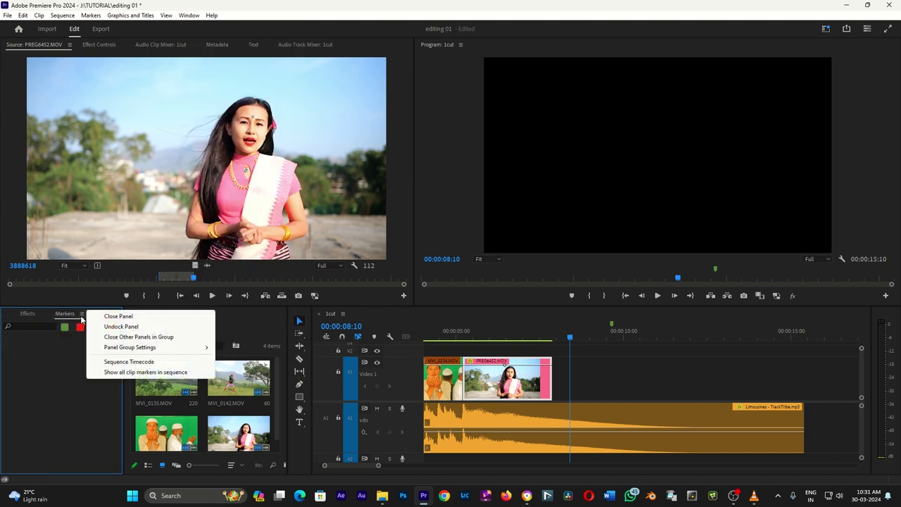
left_click(105, 318)
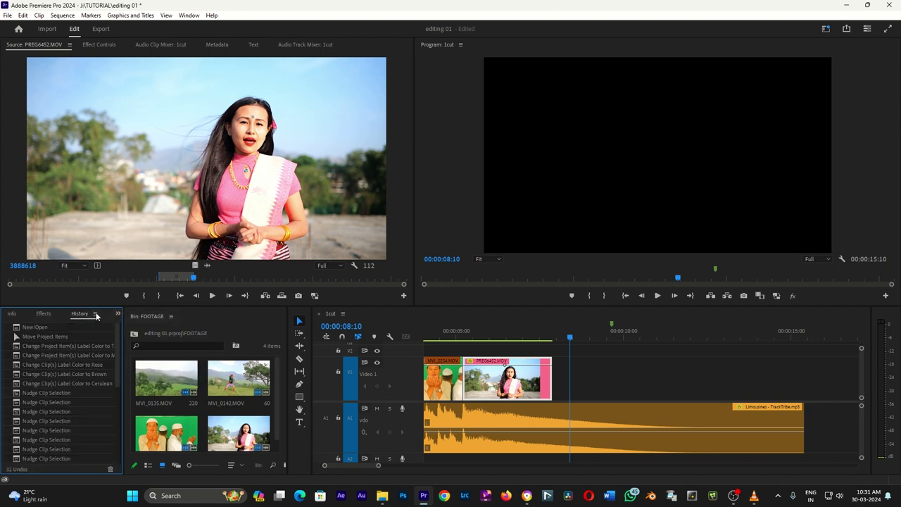
left_click(96, 314)
left_click(128, 318)
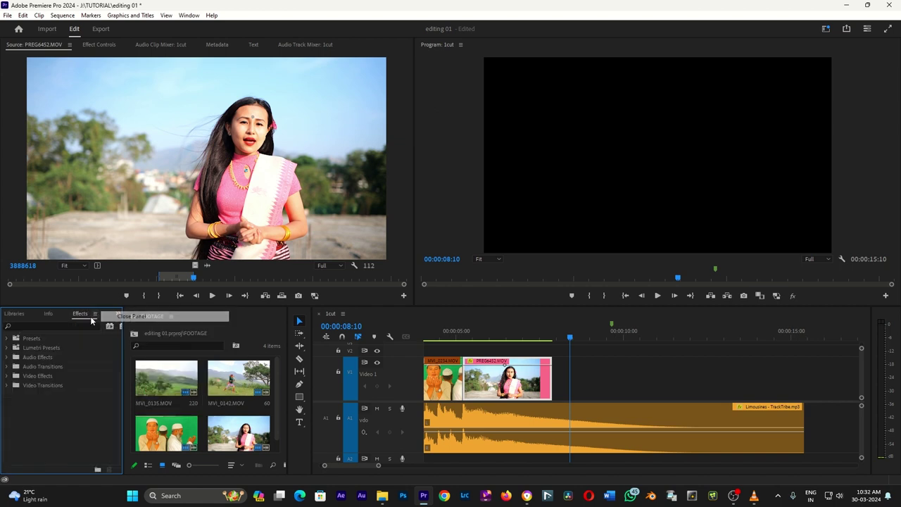
Step: Show and close the Info, Libraries and Media Browser panels
left_click(54, 318)
left_click(61, 314)
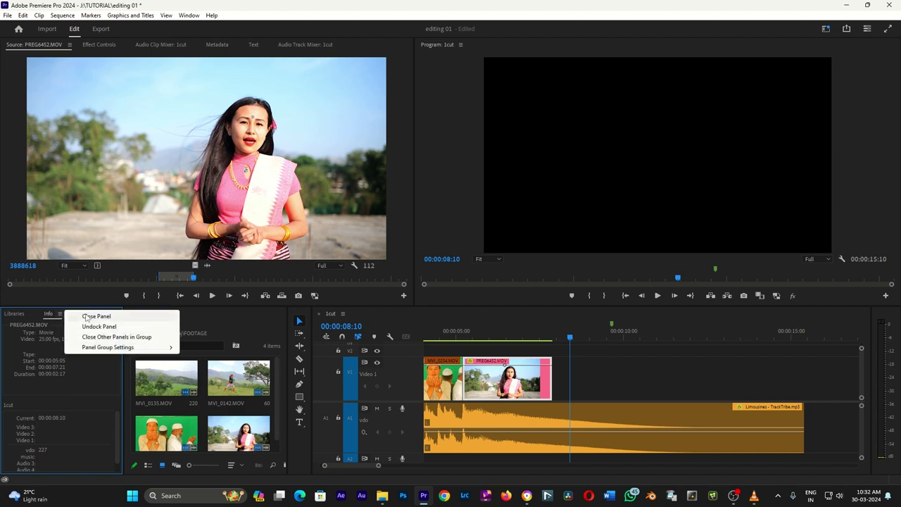
left_click(87, 316)
left_click(43, 314)
left_click(61, 314)
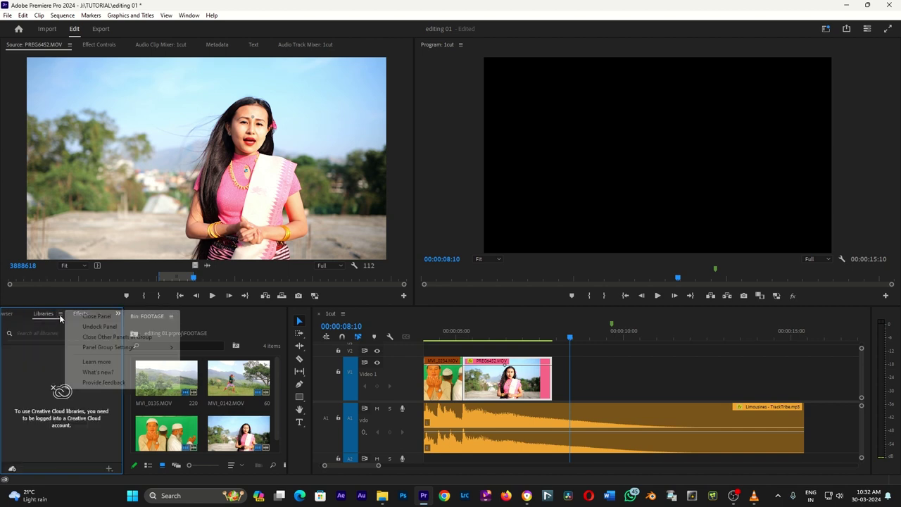
left_click(79, 313)
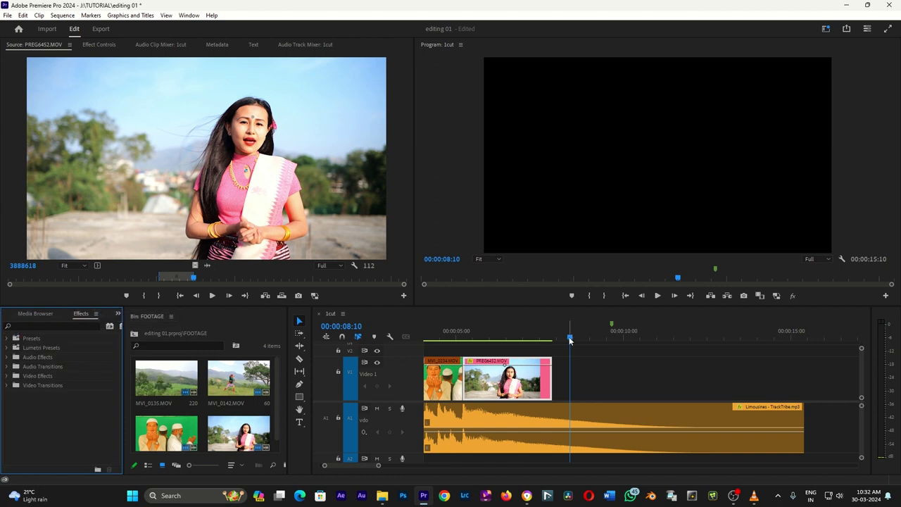
left_click(49, 314)
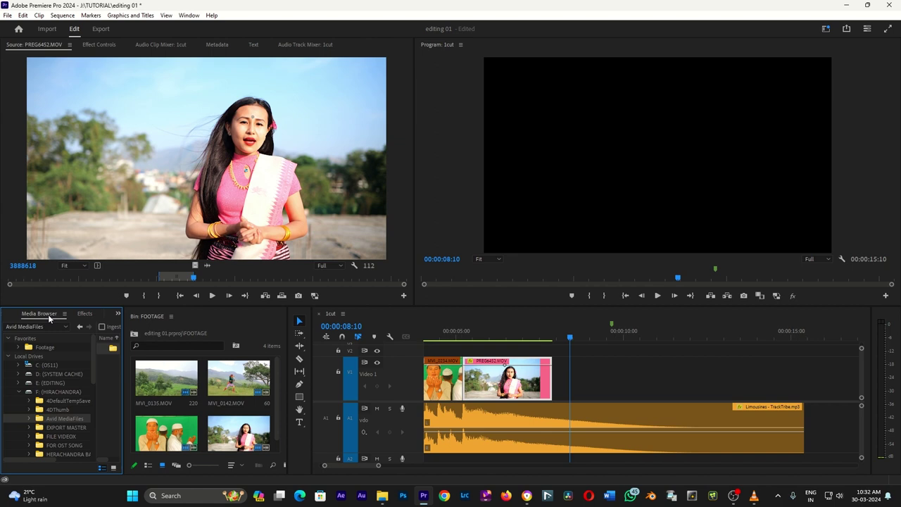
left_click(113, 316)
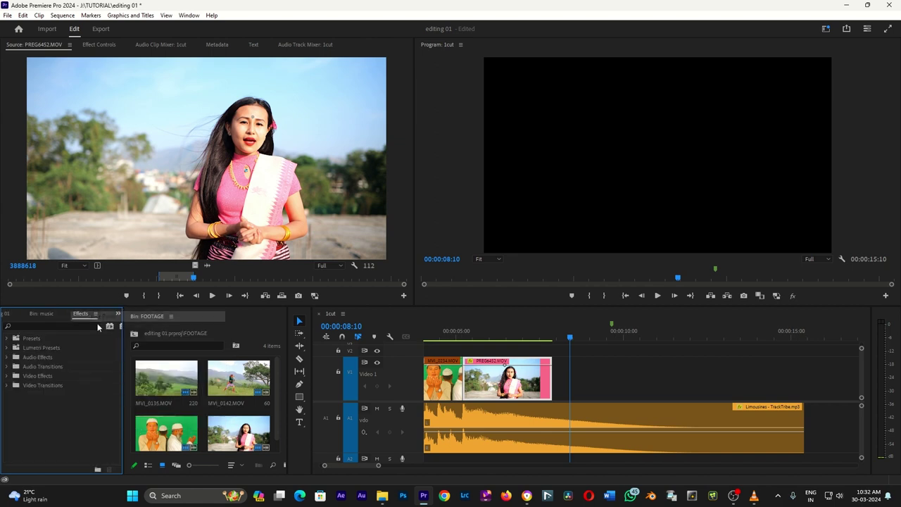
Step: View the project bins as a list, then switch the panel group to Effects
left_click(40, 315)
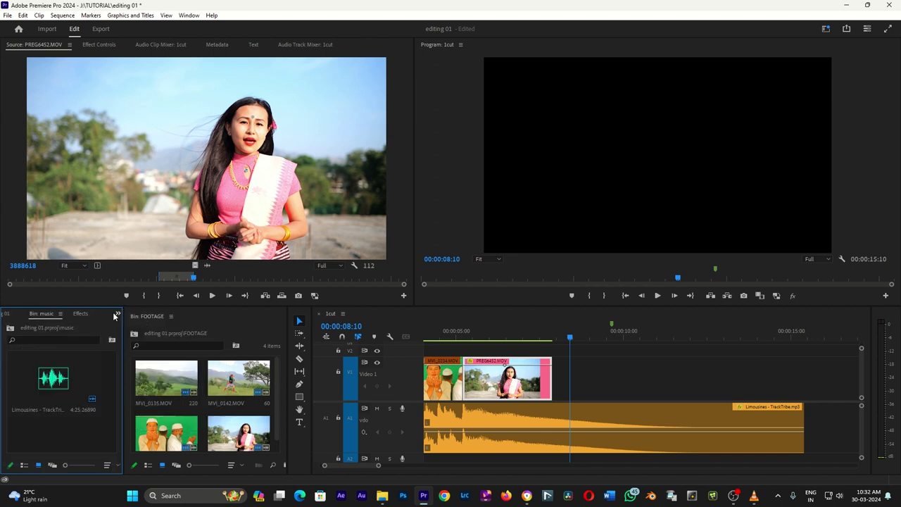
left_click(116, 314)
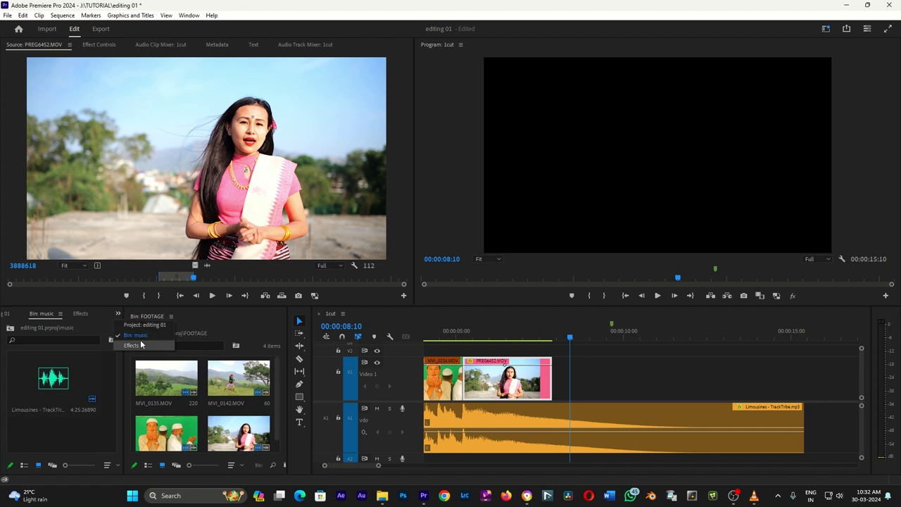
left_click(61, 377)
left_click(117, 314)
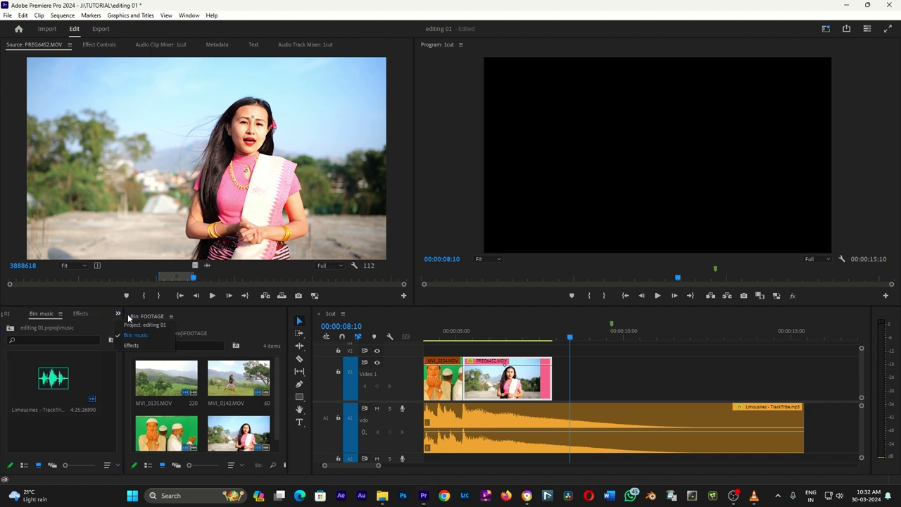
left_click(133, 320)
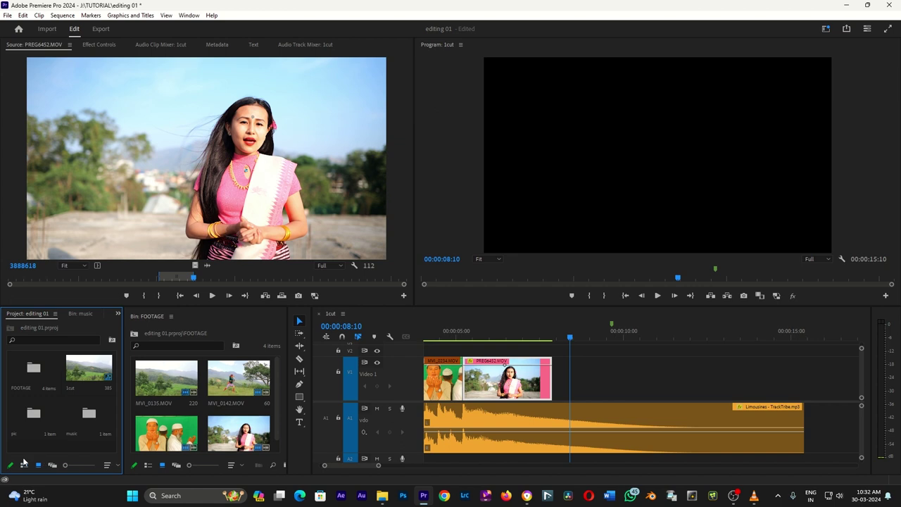
left_click(24, 464)
left_click(117, 314)
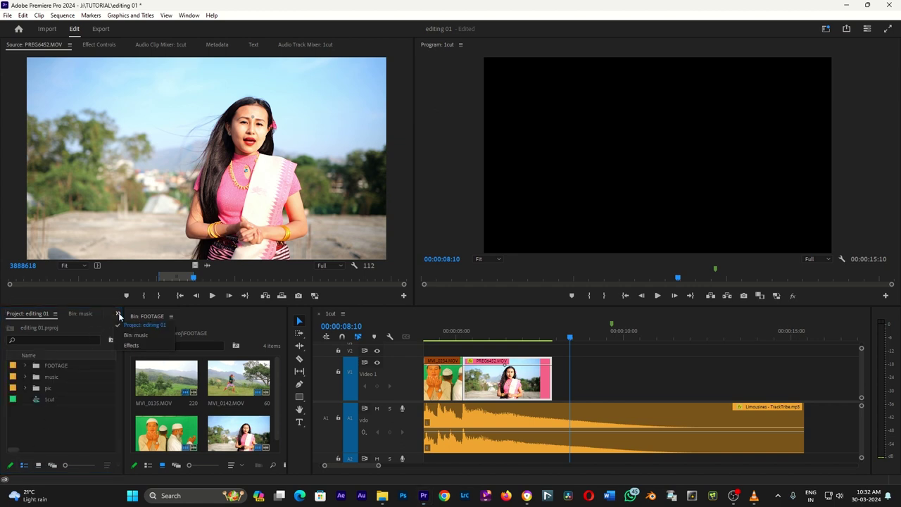
left_click(138, 338)
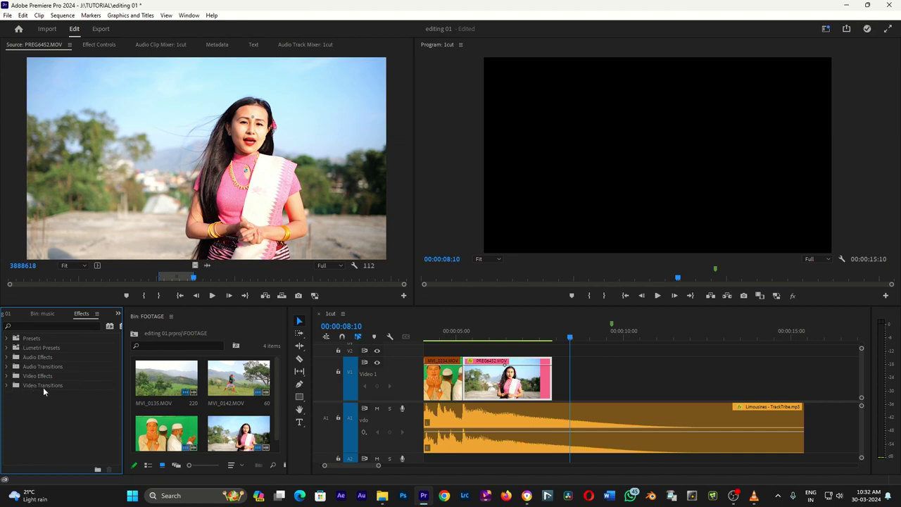
Step: Apply Dip to White from Video Transitions > Dissolve to the end of PREG6452.MOV
left_click(7, 386)
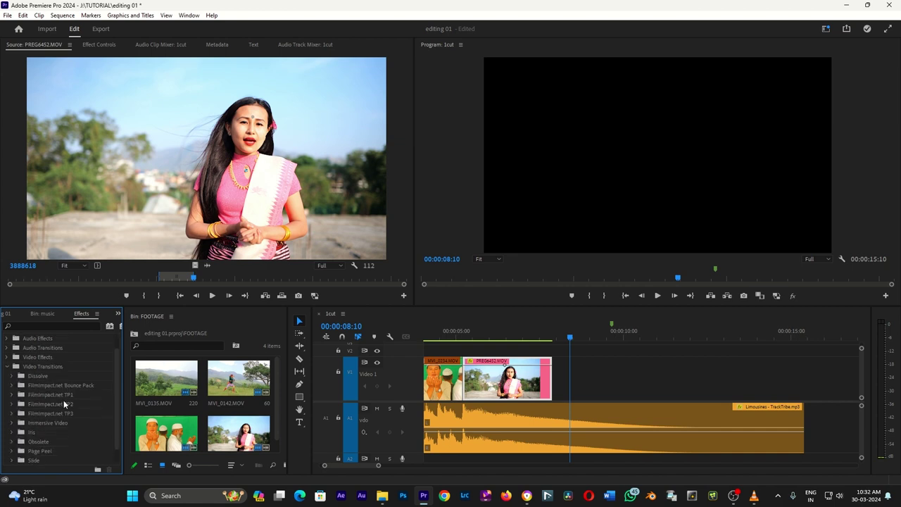
scroll(63, 401, "down", 2)
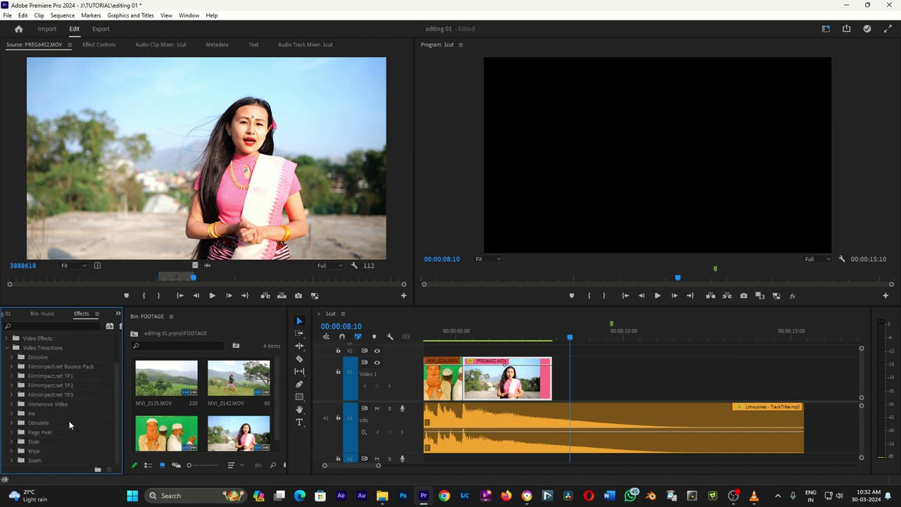
left_click(11, 357)
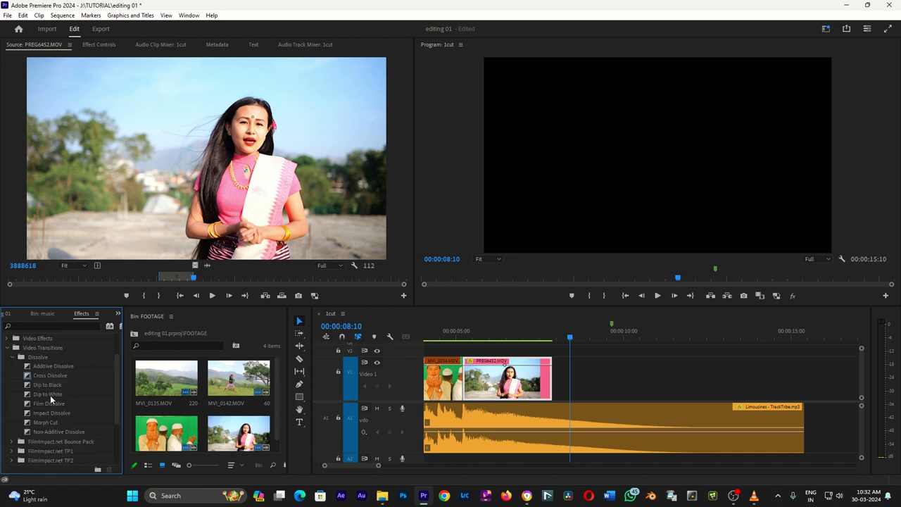
left_click_drag(40, 393, 441, 405)
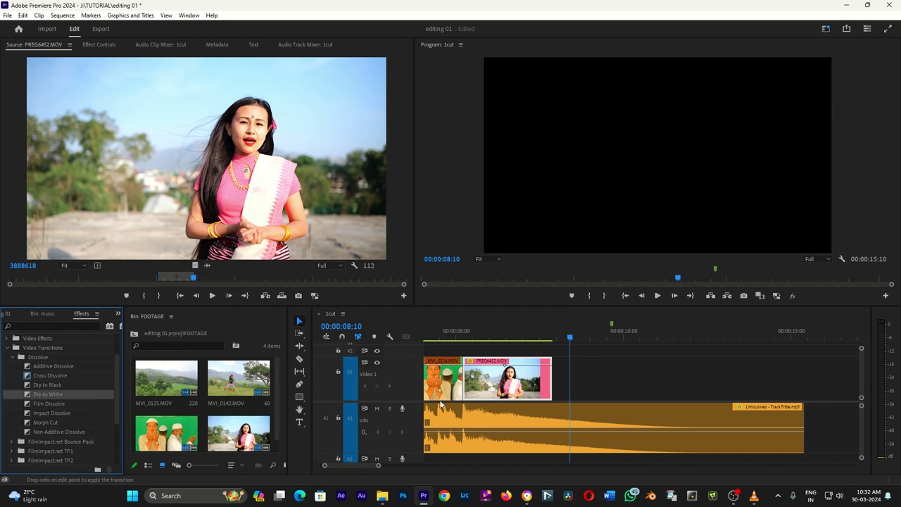
left_click_drag(533, 400, 553, 399)
Step: Play back the Dip to White fade from just before it
left_click(490, 338)
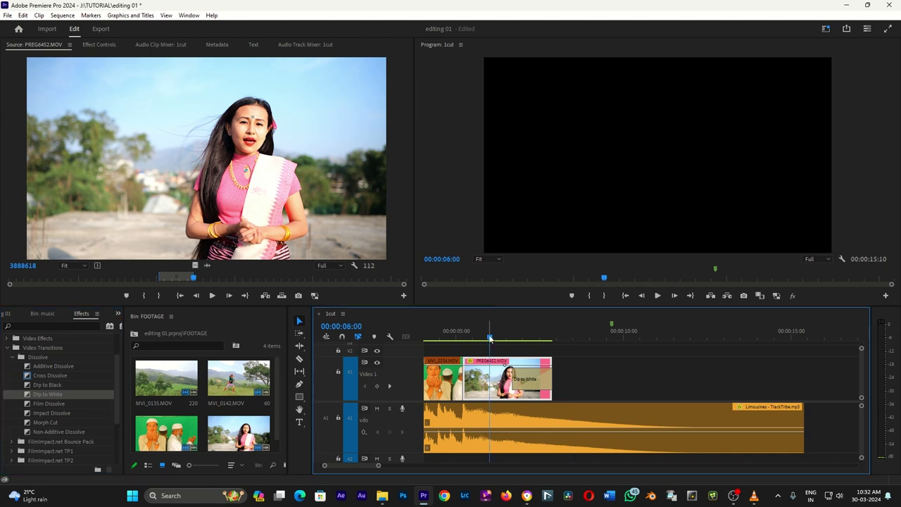
key("space")
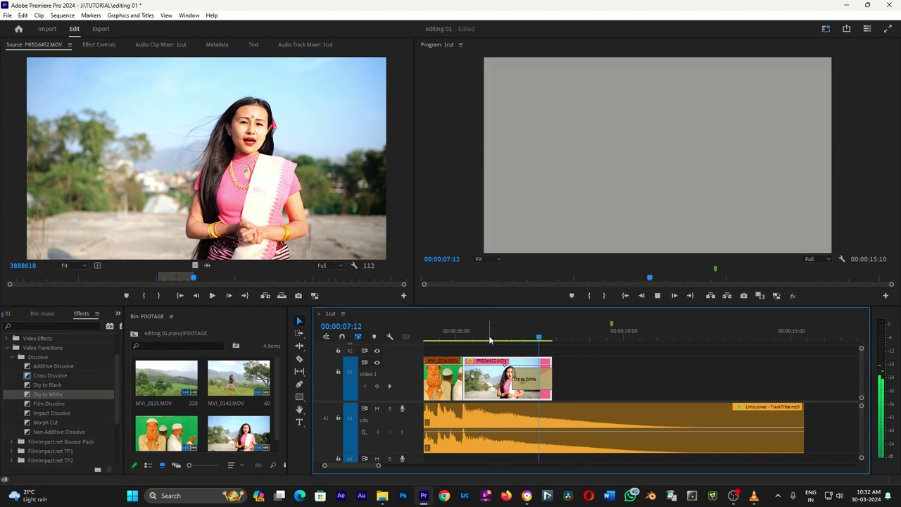
key("space")
Step: Replace Dip to White with Dip to Black on the final clip's end and preview it
key("ctrl+z")
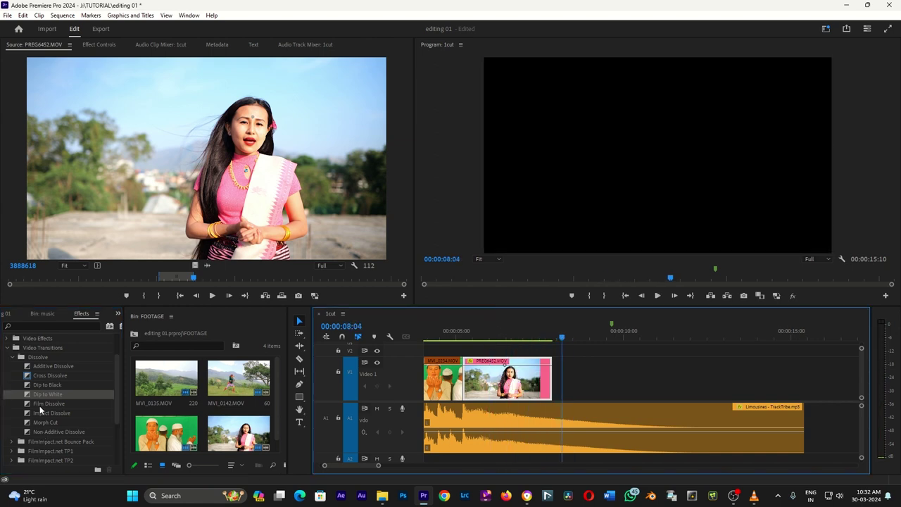
left_click_drag(41, 386, 548, 389)
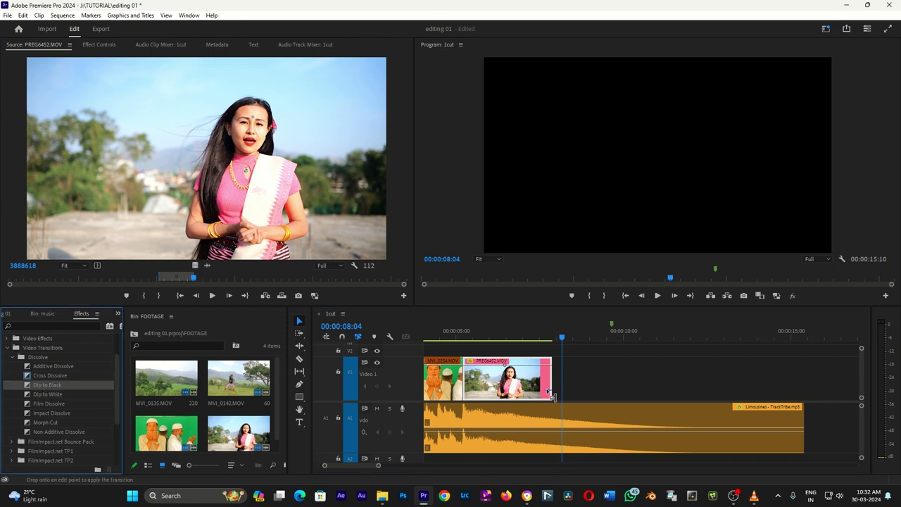
left_click(508, 339)
key("space")
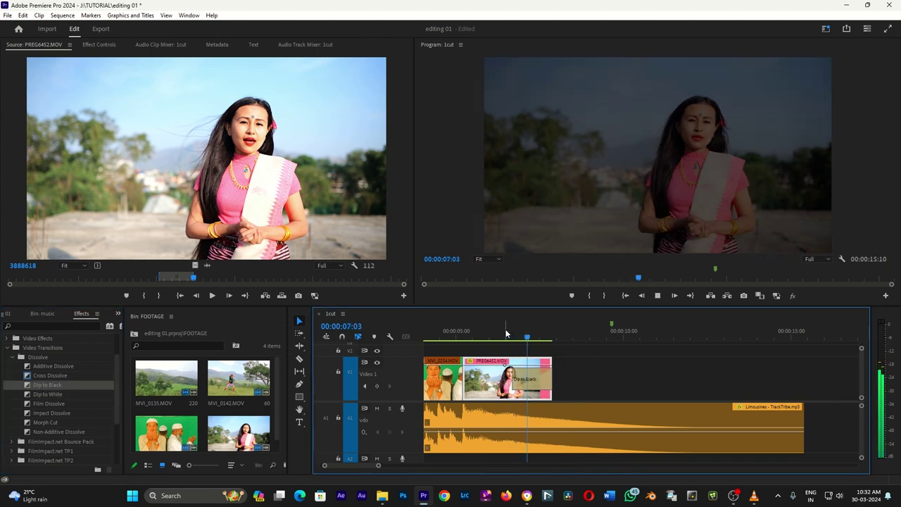
key("space")
Step: Reapply a longer Dip to Black and play the ending from about 5 seconds
key("ctrl+z")
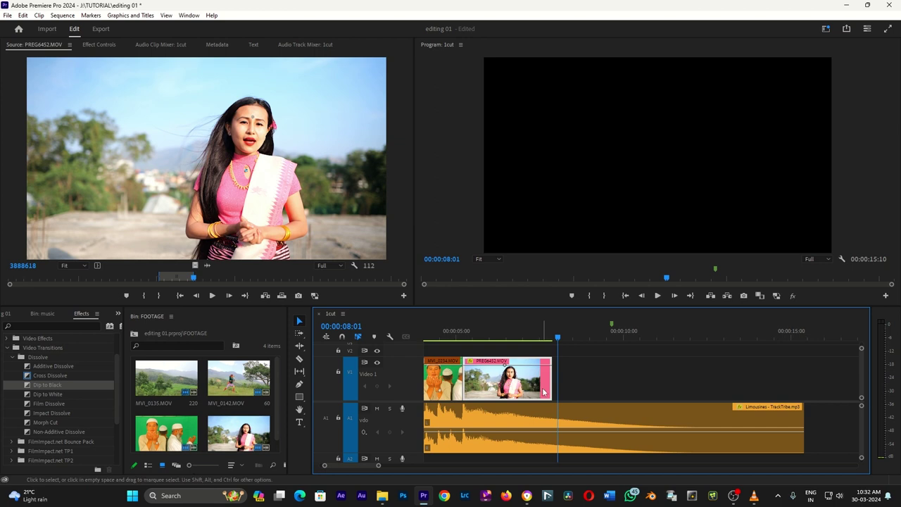
mouse_move(48, 384)
left_mouse_down()
mouse_move(526, 390)
mouse_move(492, 381)
left_mouse_up()
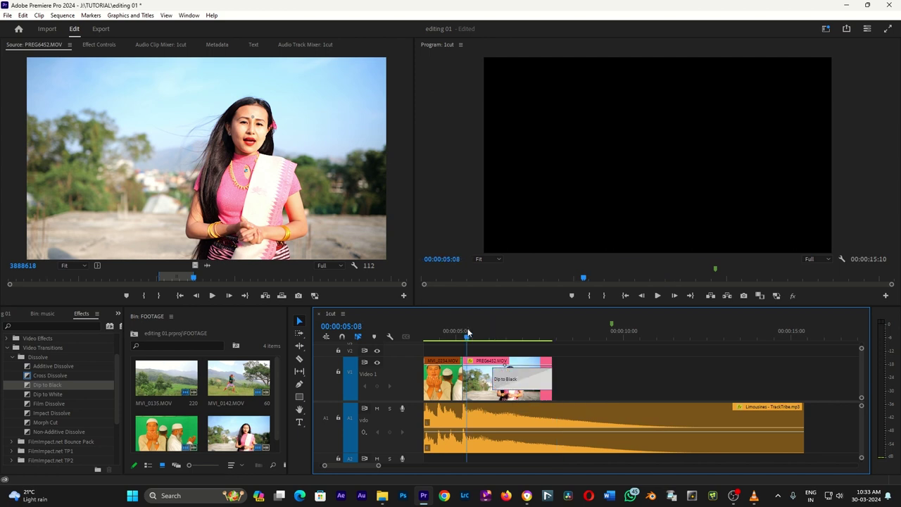
left_click(464, 334)
key("space")
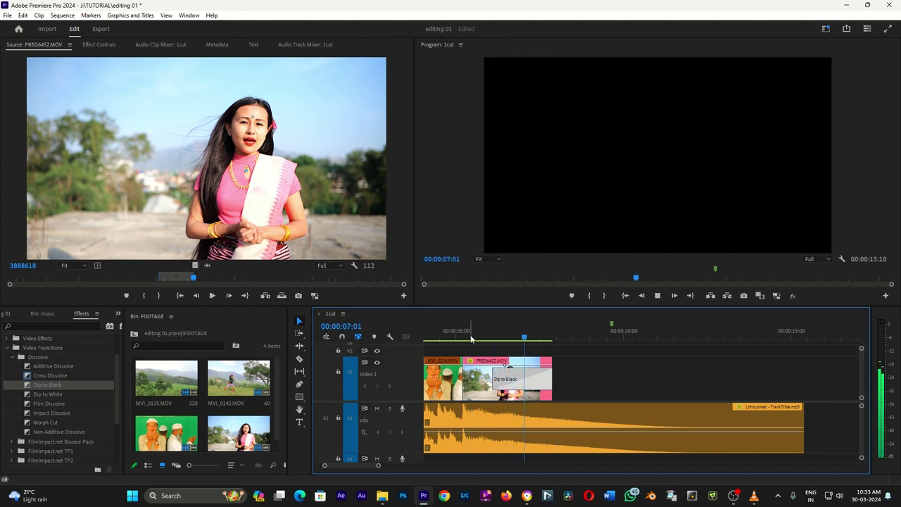
key("space")
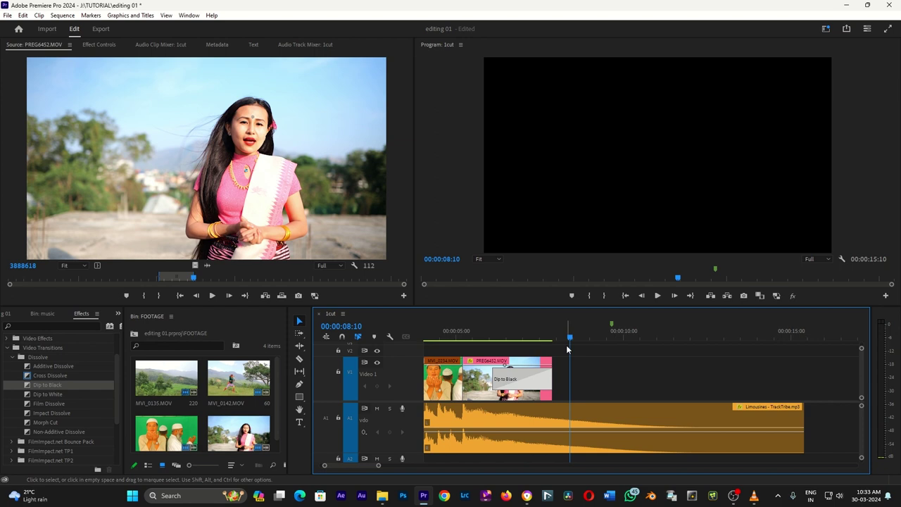
key("minus")
key("minus")
key("equal")
Step: Select the Limousines music clip and play the sequence from the start
key("Home")
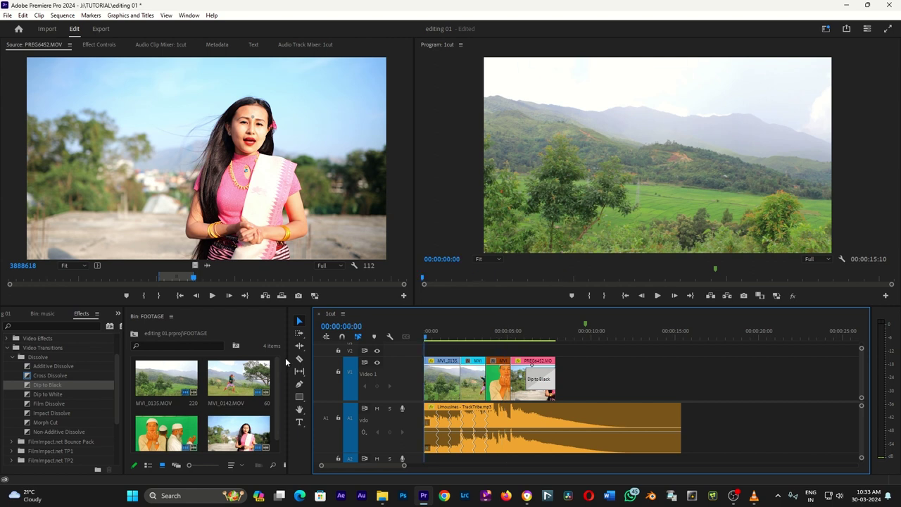
left_click(512, 450)
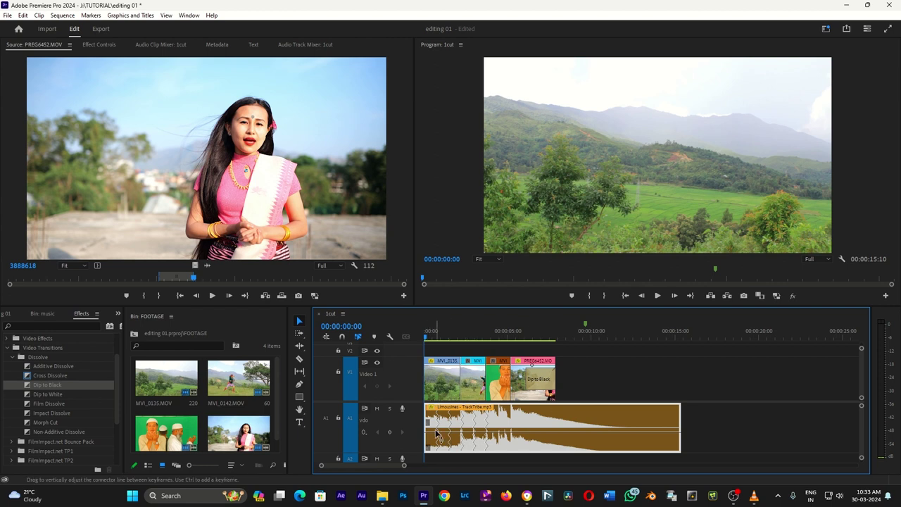
key("space")
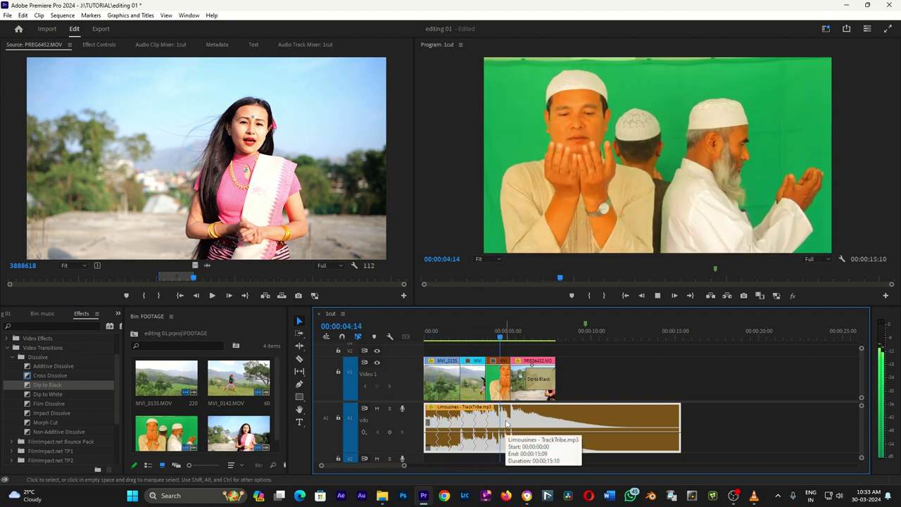
key("space")
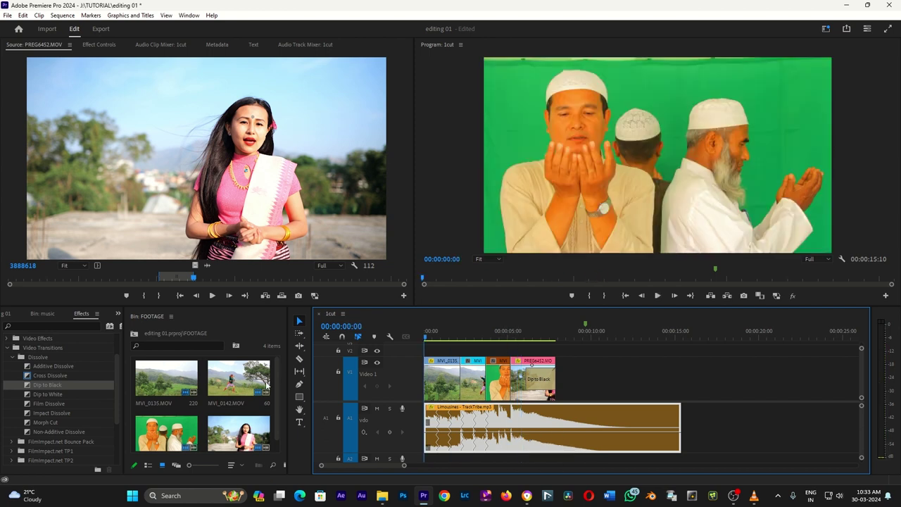
key("Home")
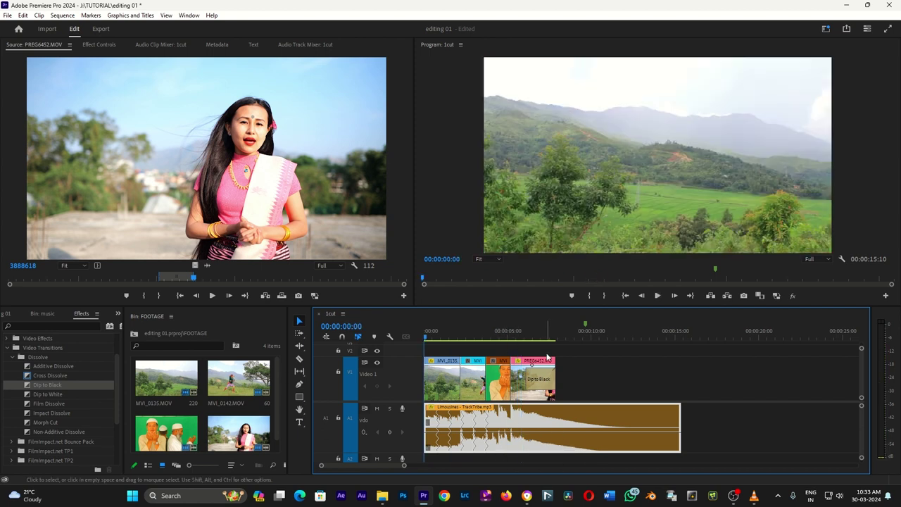
Step: Scrub and replay the final fade around the 8-second mark
mouse_move(587, 331)
left_mouse_down()
mouse_move(554, 343)
mouse_move(594, 338)
left_mouse_up()
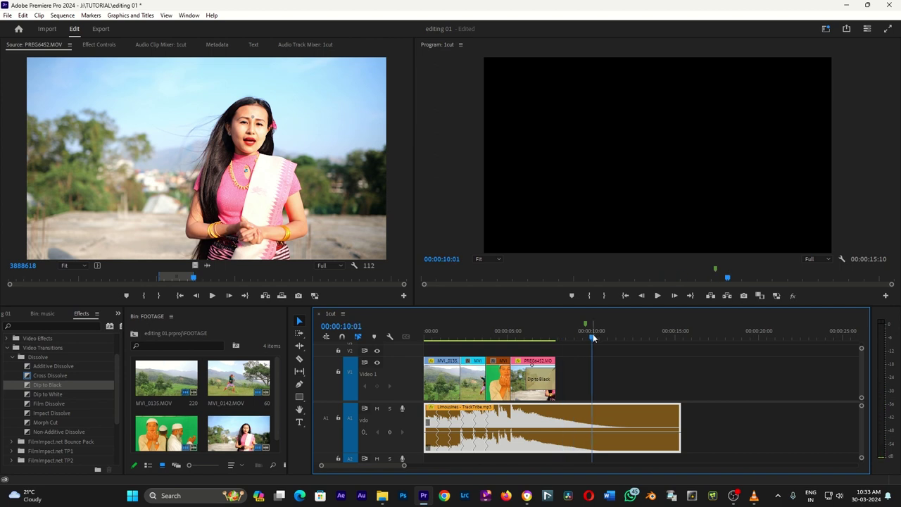
left_click(556, 338)
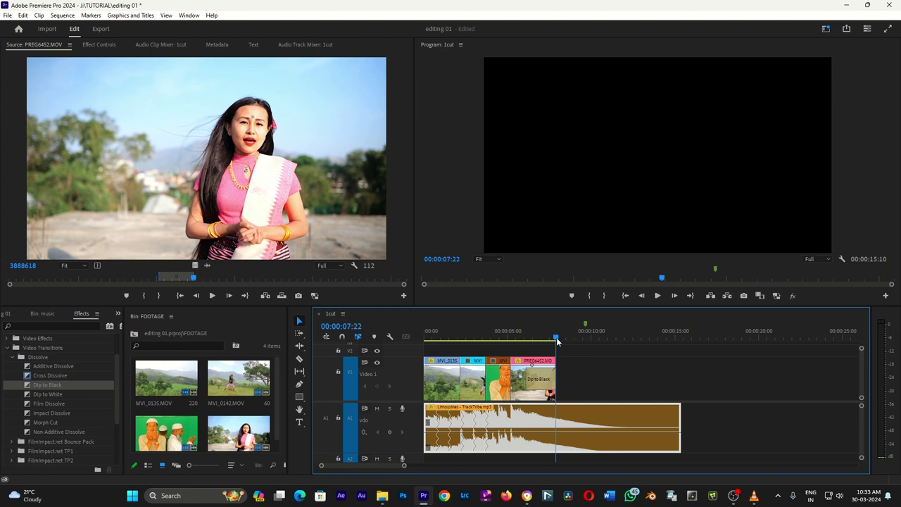
key("space")
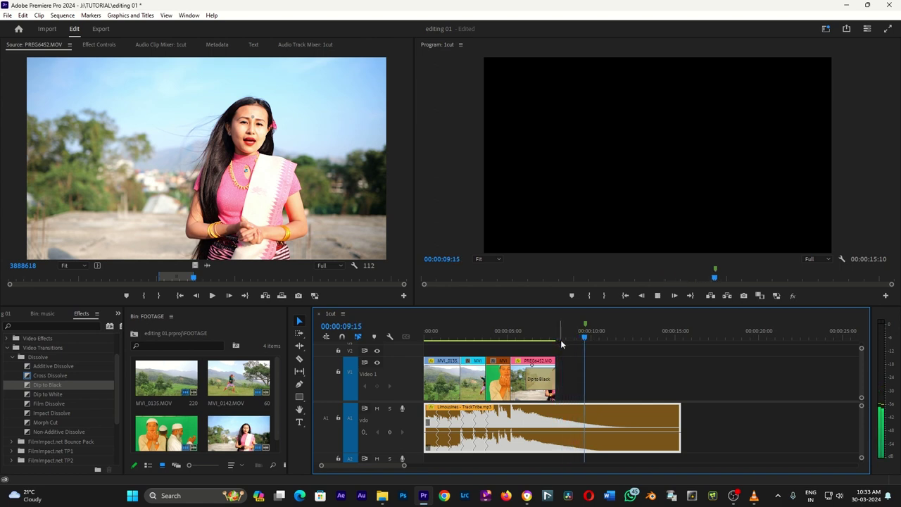
left_click(562, 339)
left_click_drag(563, 338, 565, 339)
left_click(575, 338)
key("space")
left_click(561, 339)
Step: Delete the Dip to Black transition and extend the final clip to about 10 seconds
key("space")
left_click(540, 386)
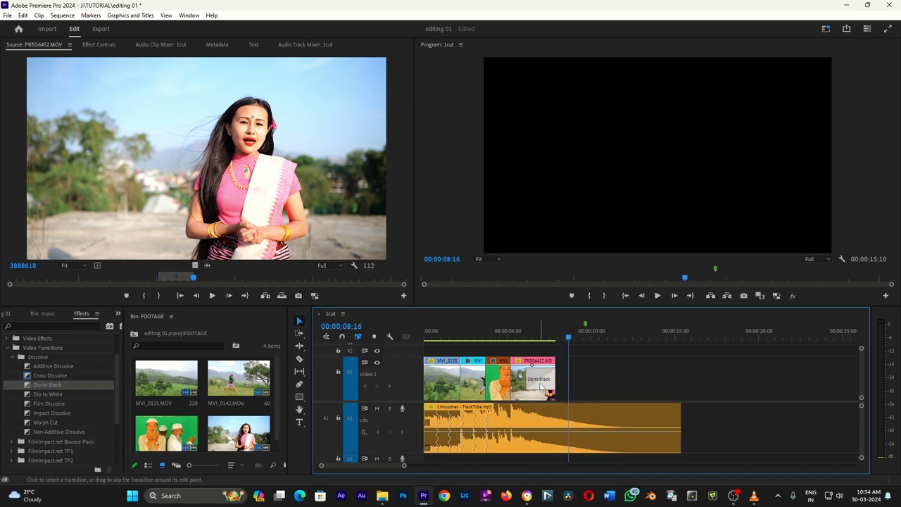
key("Delete")
left_click(531, 338)
left_click_drag(555, 391, 595, 391)
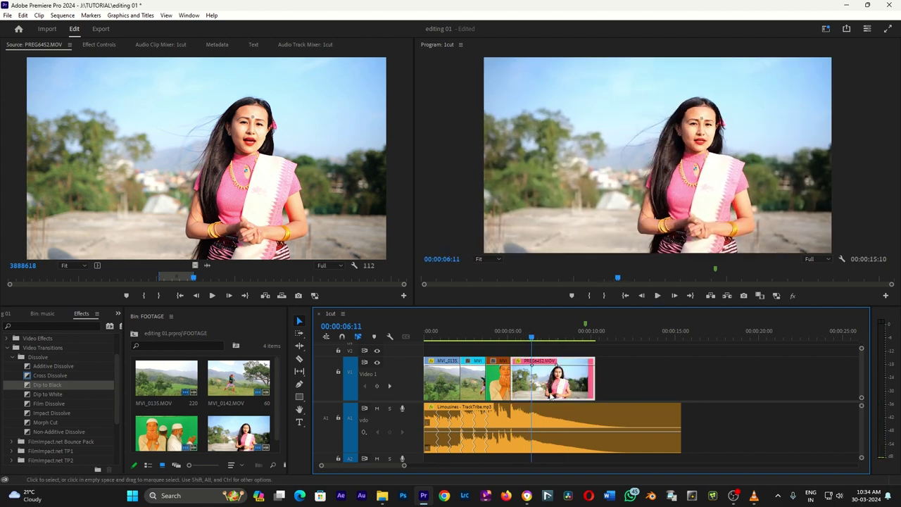
Step: Patch the source audio to A2 and lay PREG6452.MOV's audio onto track A2
double_click(534, 379)
left_click(542, 380)
key("space")
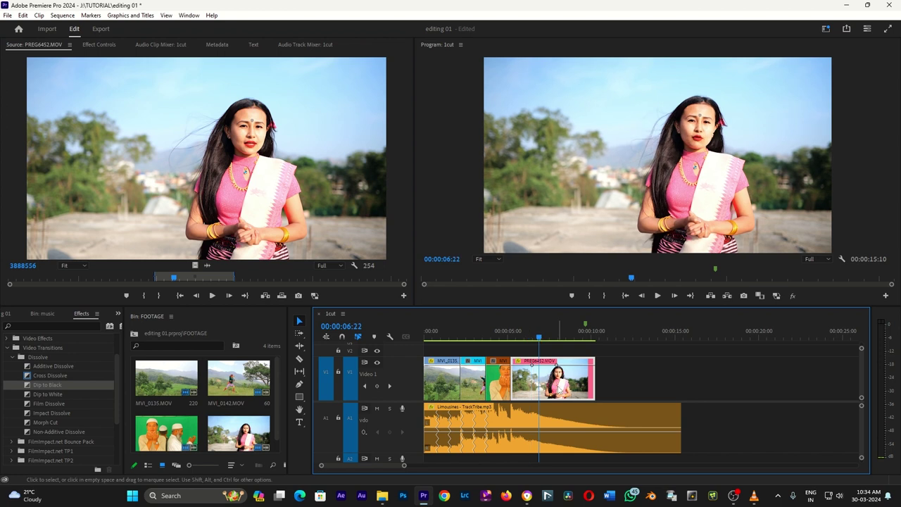
double_click(531, 364)
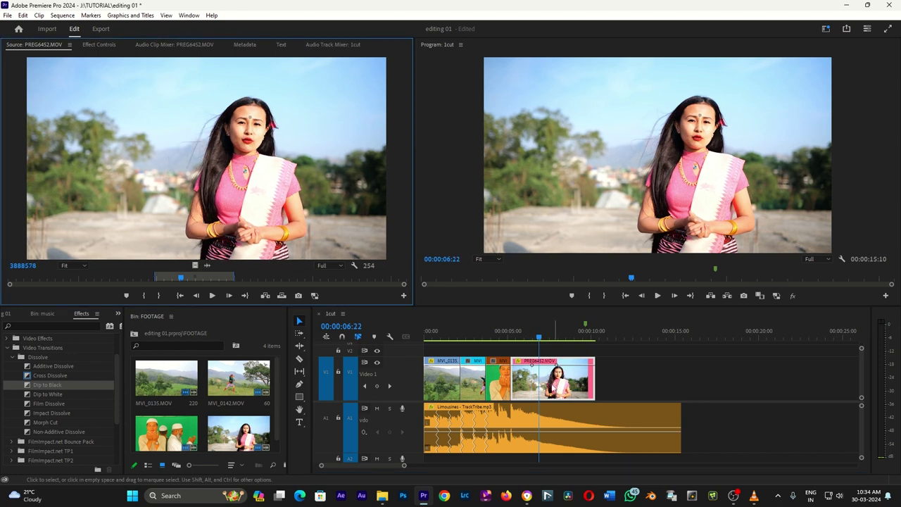
left_click_drag(403, 455, 403, 415)
left_click(205, 266)
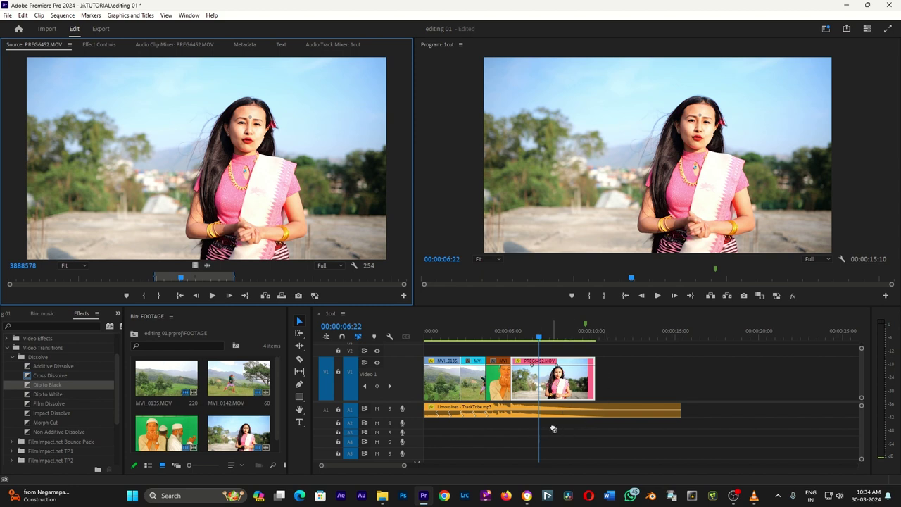
left_click(326, 424)
left_click_drag(211, 264, 518, 428)
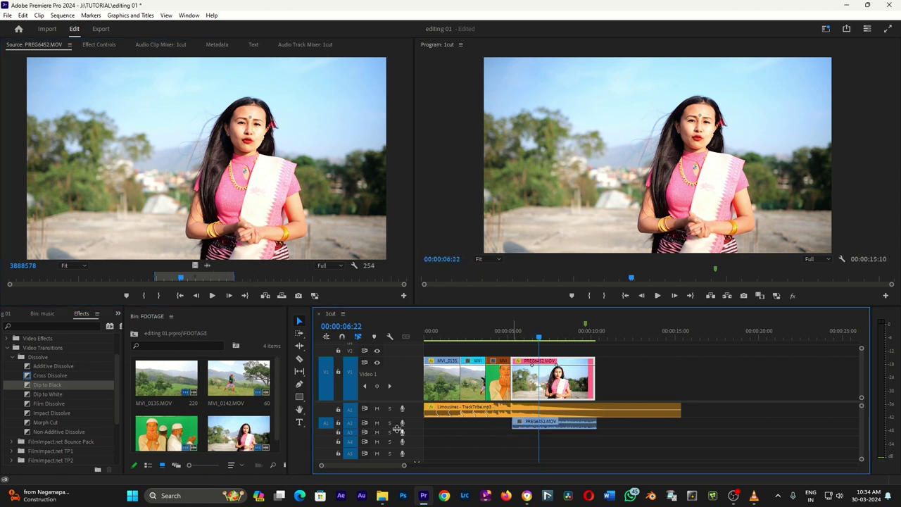
left_click_drag(417, 427, 417, 439)
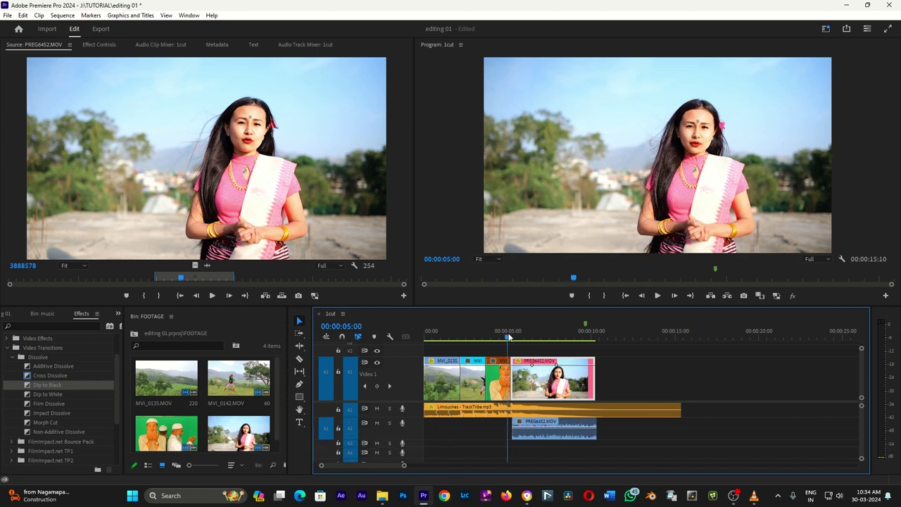
Step: Extend the final clip and its A2 audio further, replay the ending, and save
left_click(510, 331)
key("space")
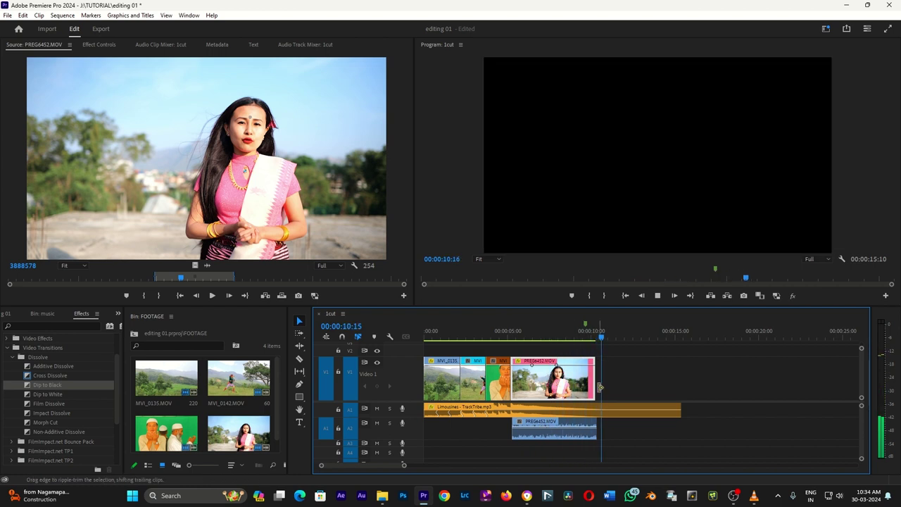
left_click_drag(601, 389, 640, 387)
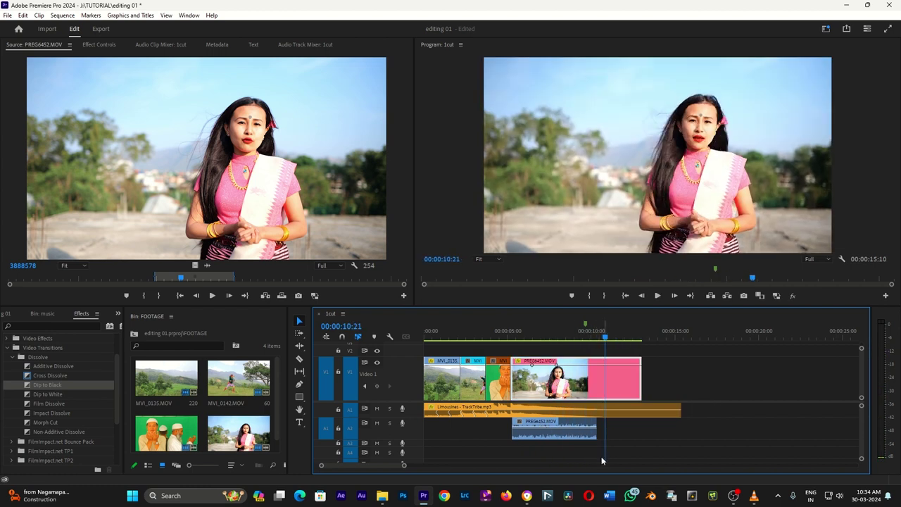
left_click_drag(596, 430, 639, 430)
key("space")
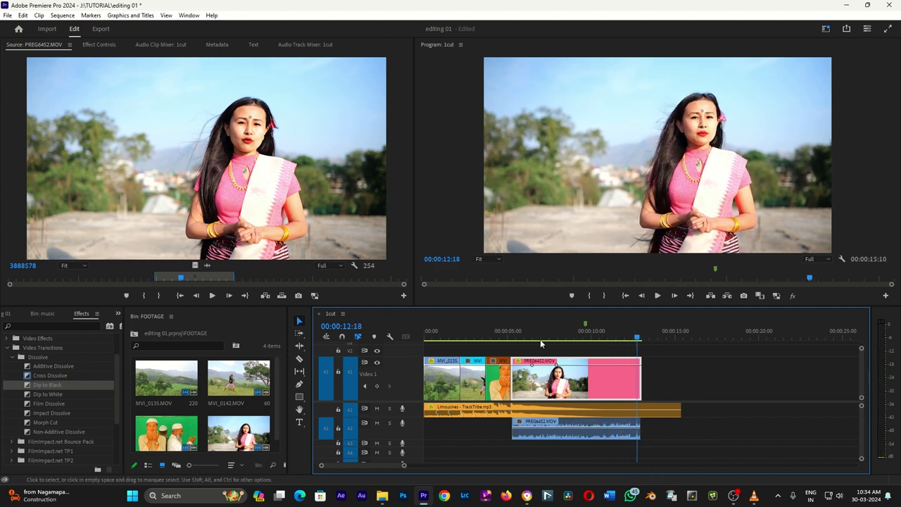
left_click(508, 332)
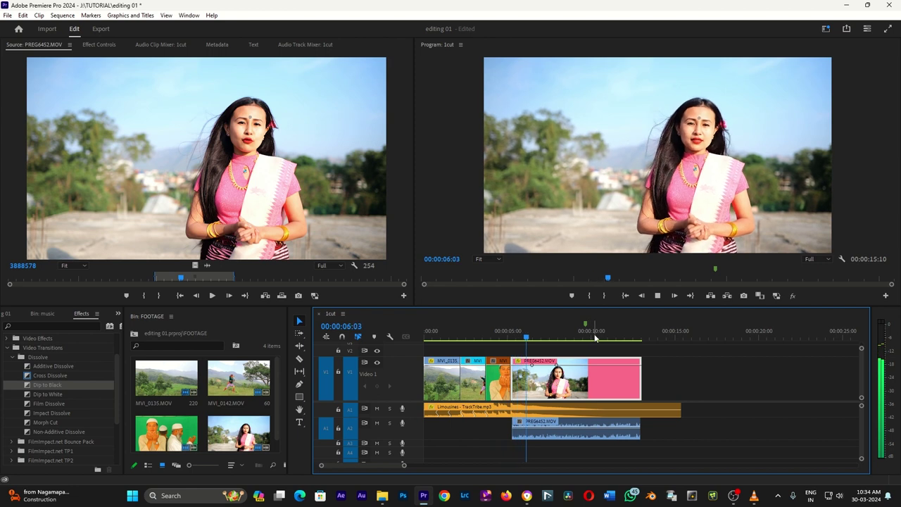
key("ctrl+s")
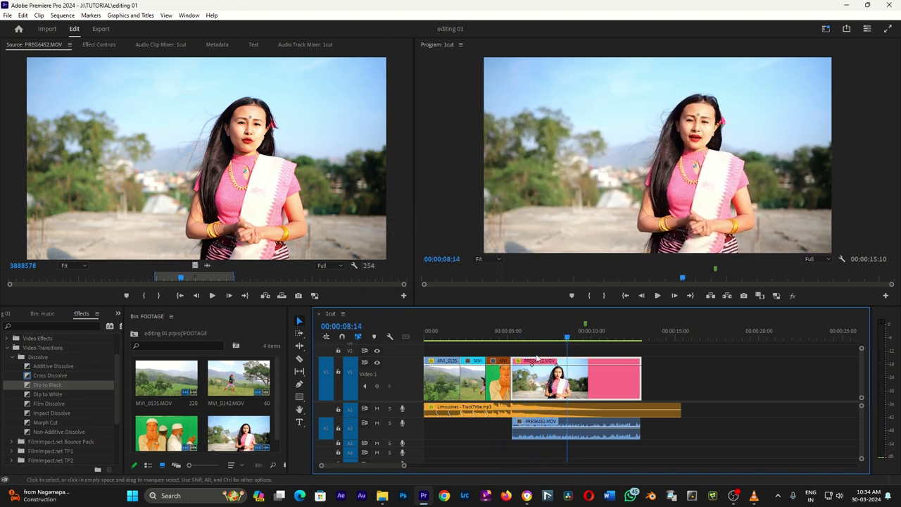
Step: Check and delete the woman clip's separate audio on track A2
left_click(592, 437)
left_click_drag(593, 437, 588, 436)
key("Up")
key("space")
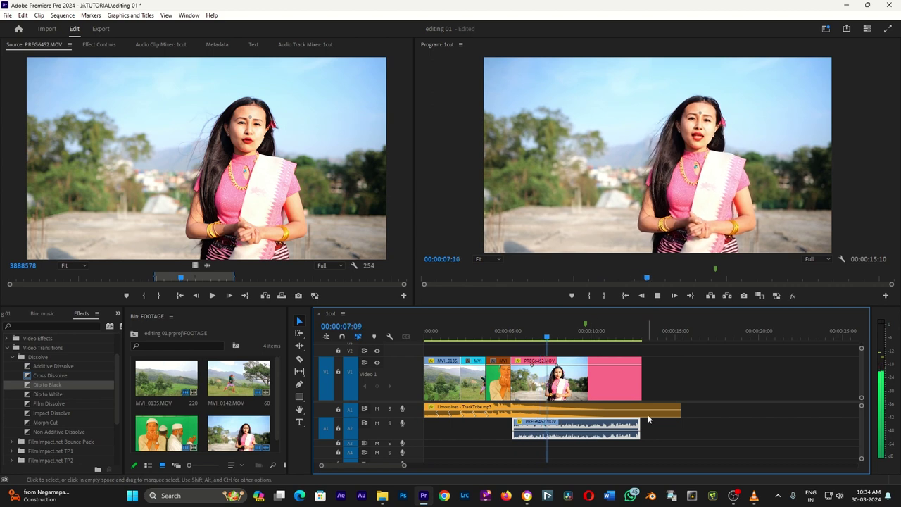
key("space")
key("Delete")
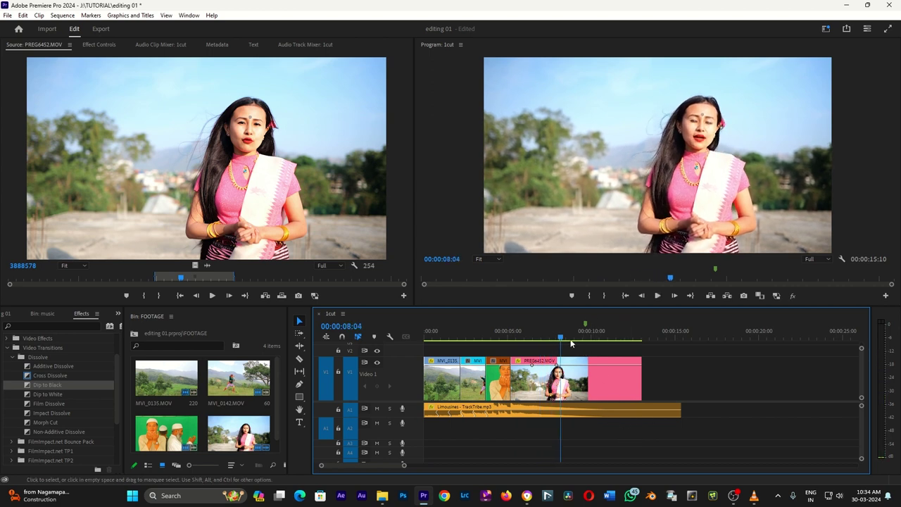
key("minus")
key("minus")
key("minus")
Step: Save, then choose Remix > Disable Remix on the Limousines clip, restoring a 00:04:25:15 sequence
key("ctrl+s")
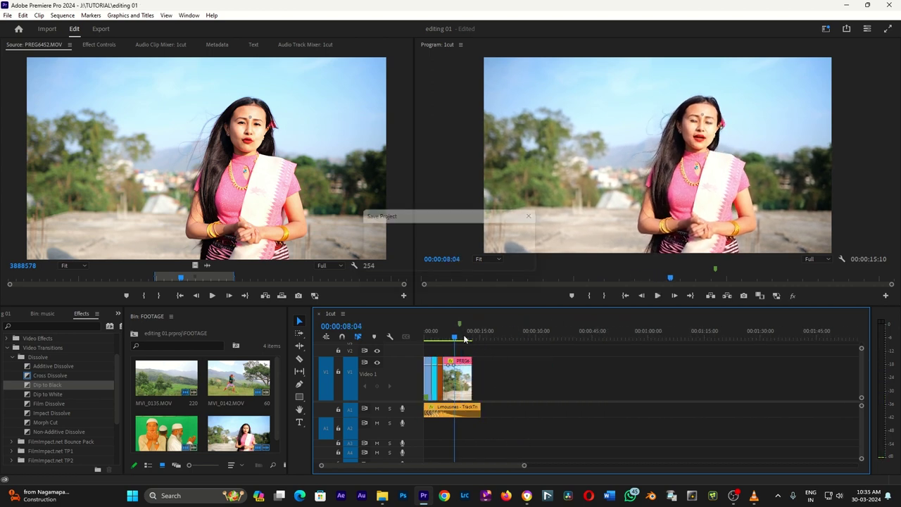
key("Home")
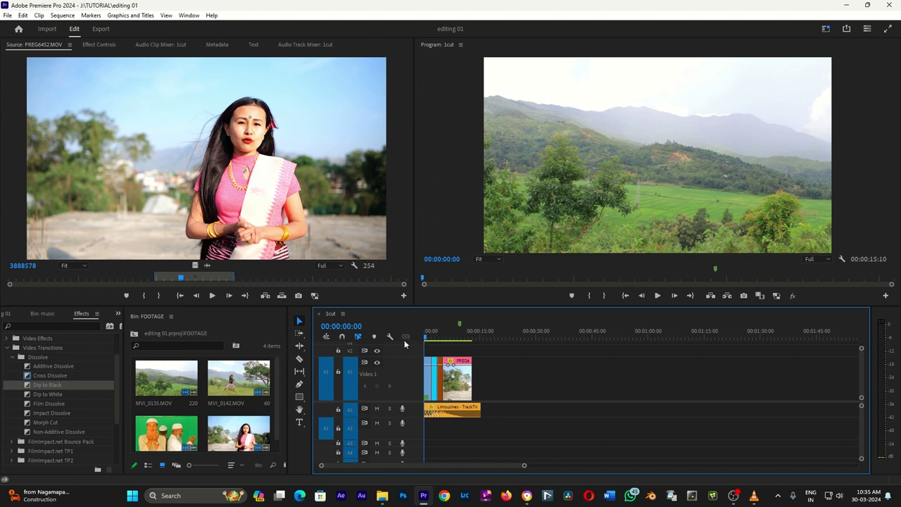
key("equal")
key("equal")
key("equal")
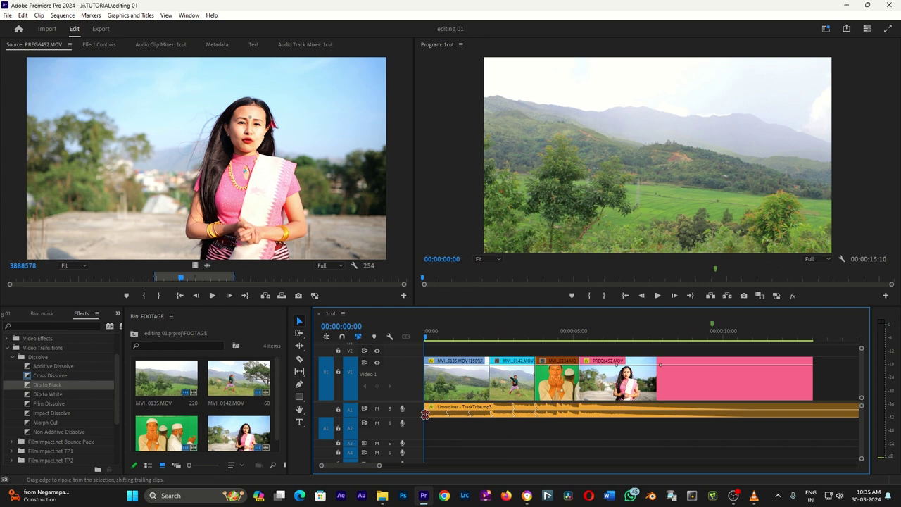
left_click_drag(415, 416, 415, 441)
right_click(557, 424)
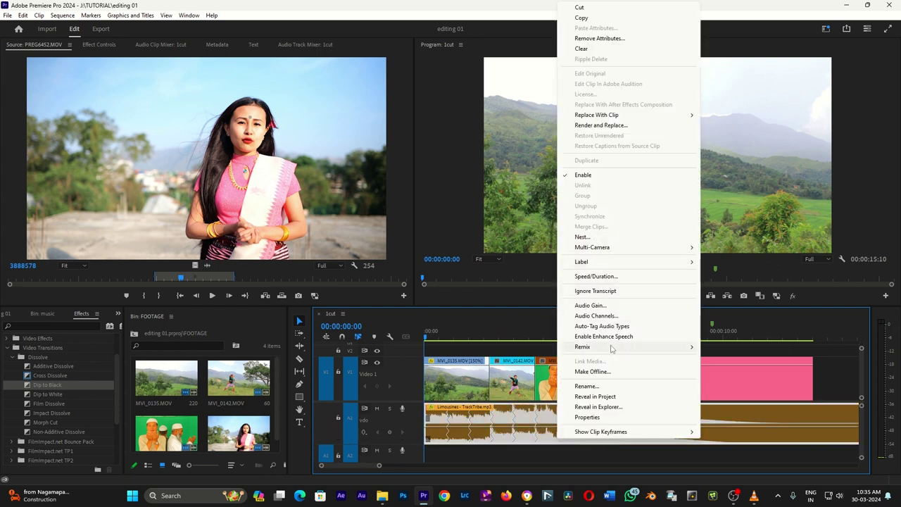
mouse_move(607, 349)
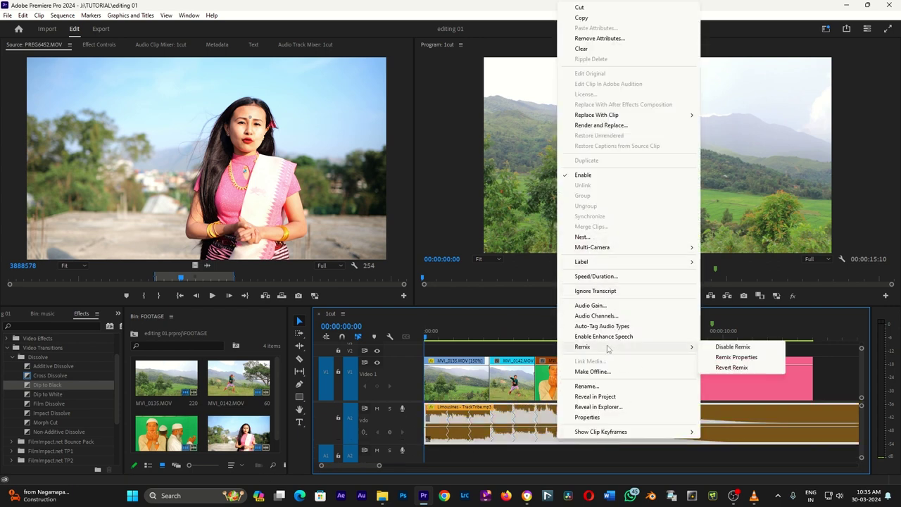
left_click(719, 347)
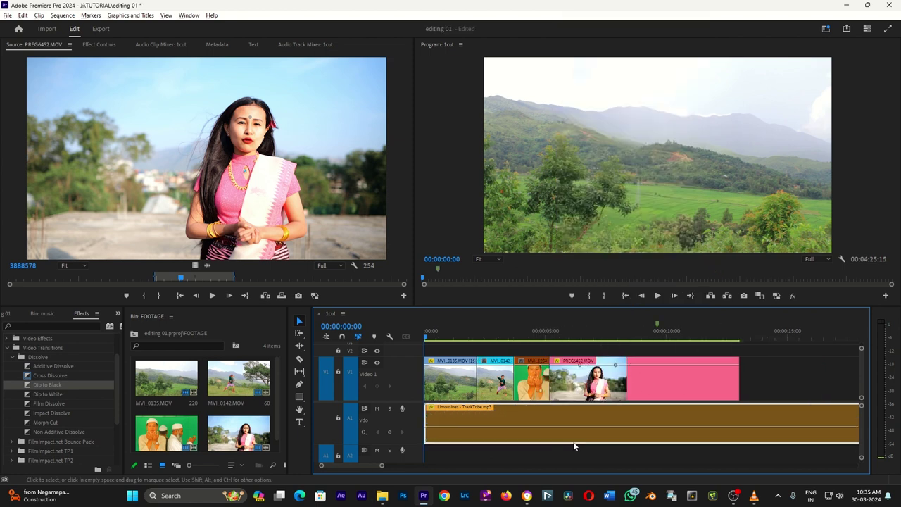
scroll(573, 445, "down", 2)
scroll(573, 445, "down", 3)
scroll(573, 446, "down", 2)
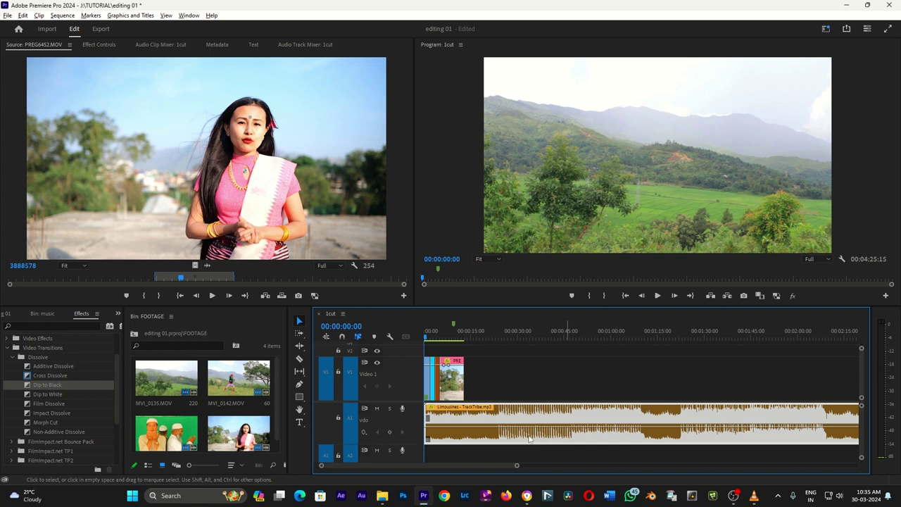
left_click(465, 339)
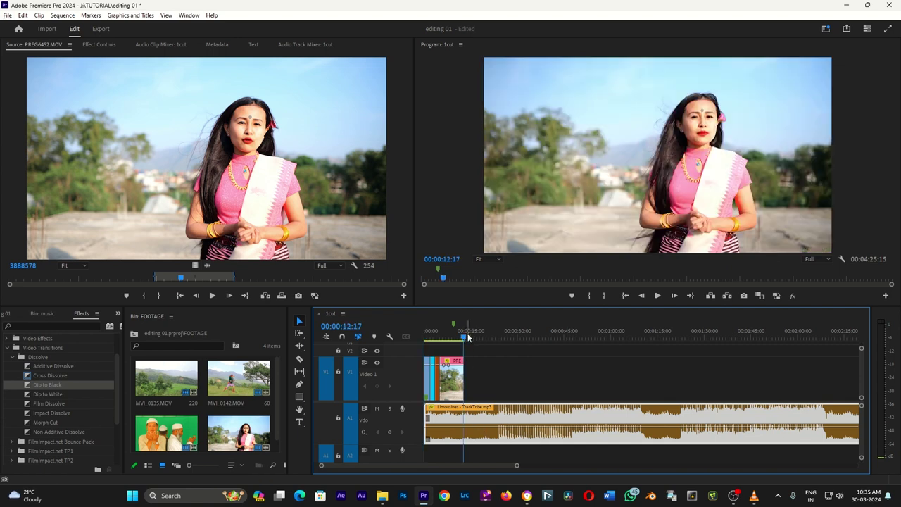
Step: Move the playhead along the music, mark an out point, then clear the marks
left_click(466, 339)
left_click(514, 338)
left_click(526, 339)
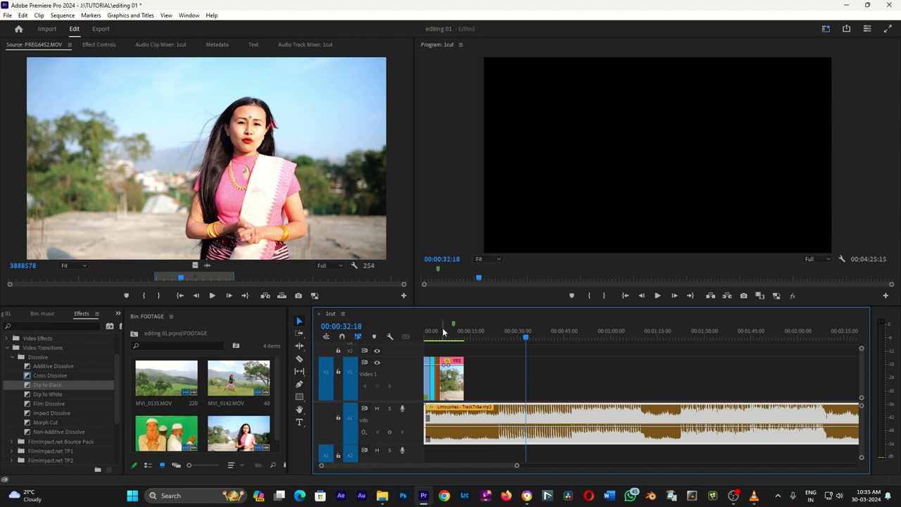
left_click(451, 259)
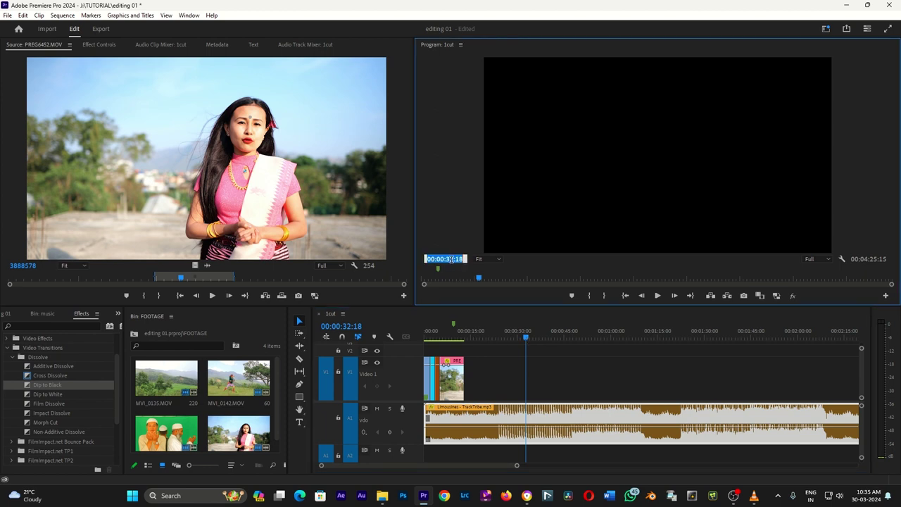
left_click(525, 337)
key("o")
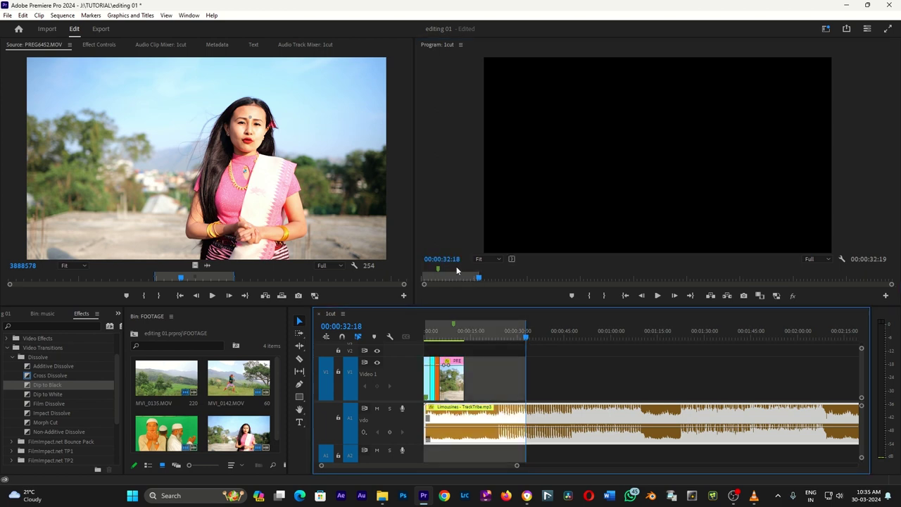
key("ctrl+shift+x")
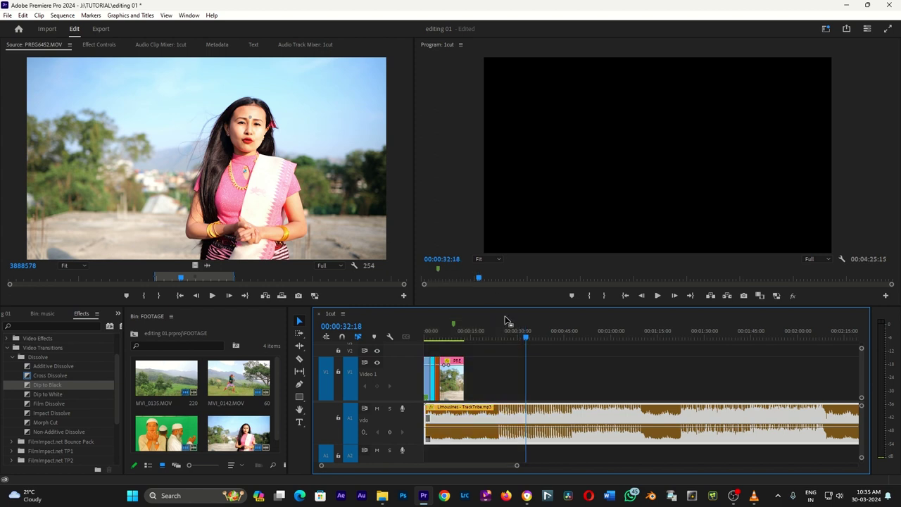
Step: Copy the 00:00:30:22 timecode and enable remix on the Limousines music clip
left_click(520, 335)
left_click(442, 259)
right_click(441, 260)
left_click(472, 293)
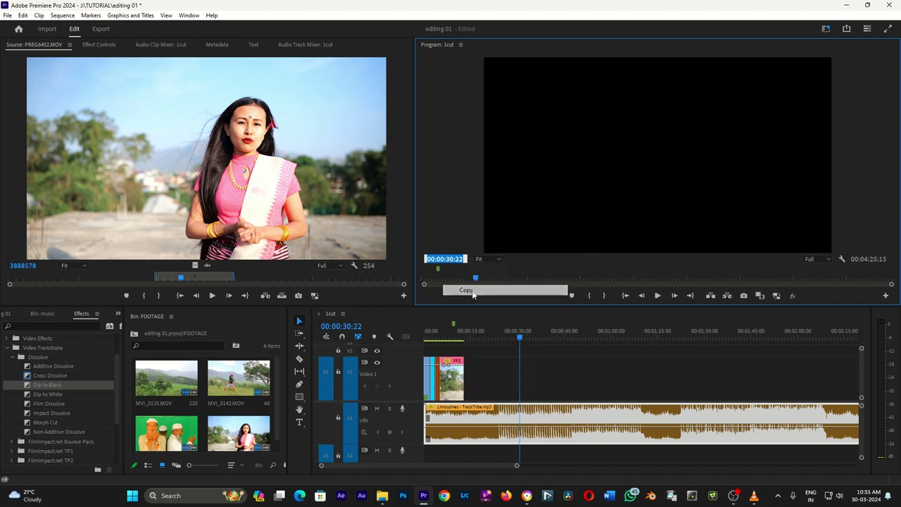
right_click(522, 437)
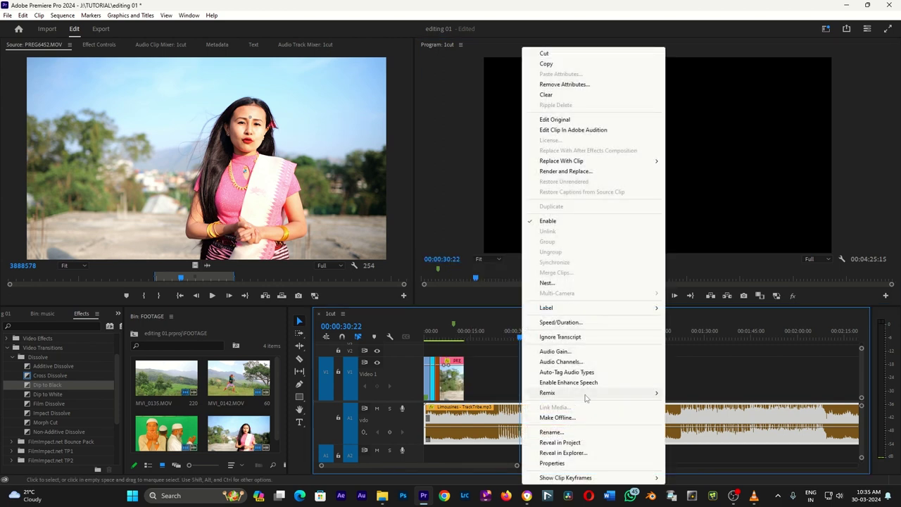
mouse_move(591, 396)
left_click(682, 397)
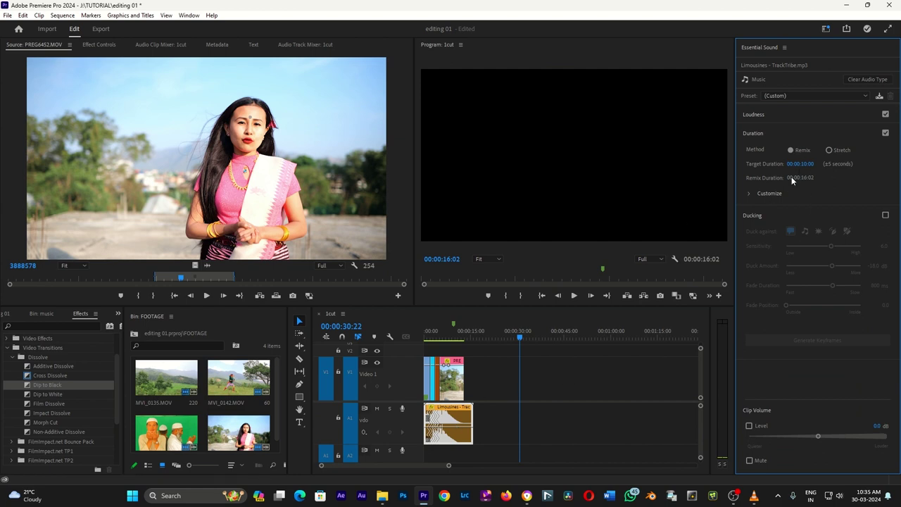
Step: Enter 00:00:30:22 as the Essential Sound target duration and play back the remixed music
left_click(467, 338)
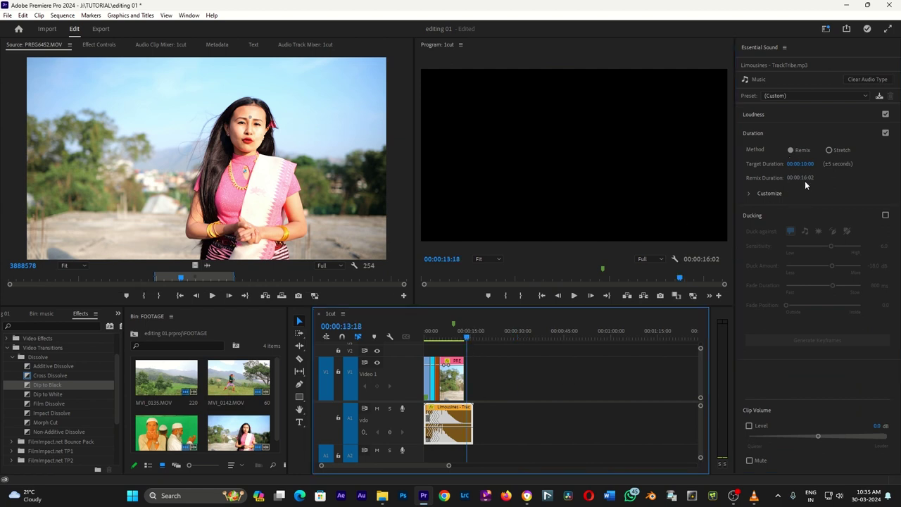
left_click(471, 336)
key("Return")
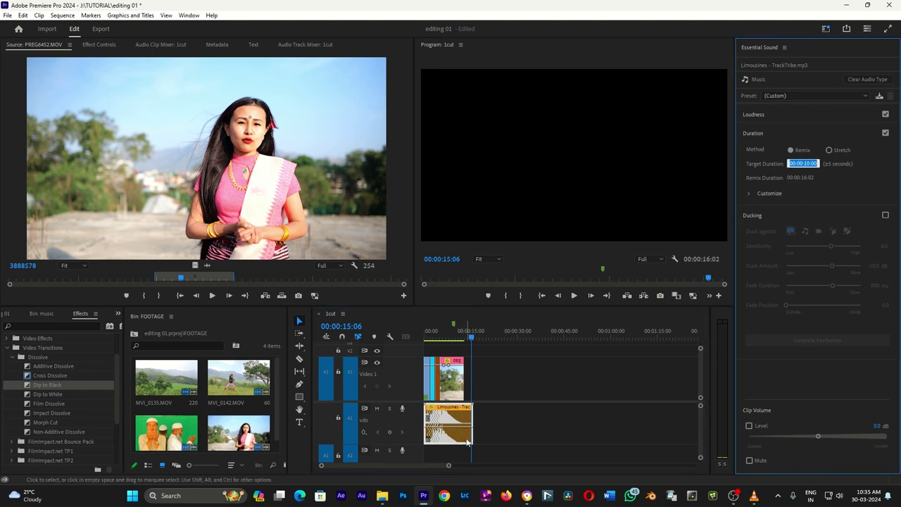
type("3022")
key("Return")
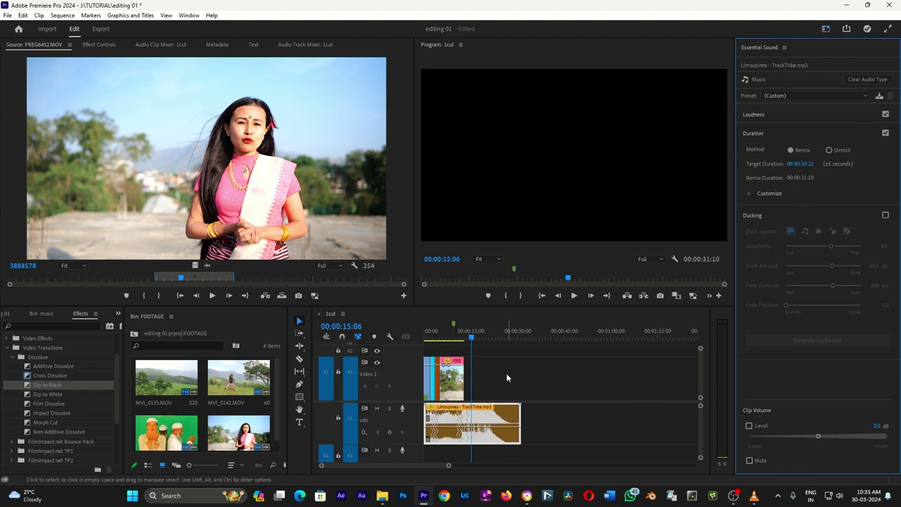
left_click(497, 331)
key("space")
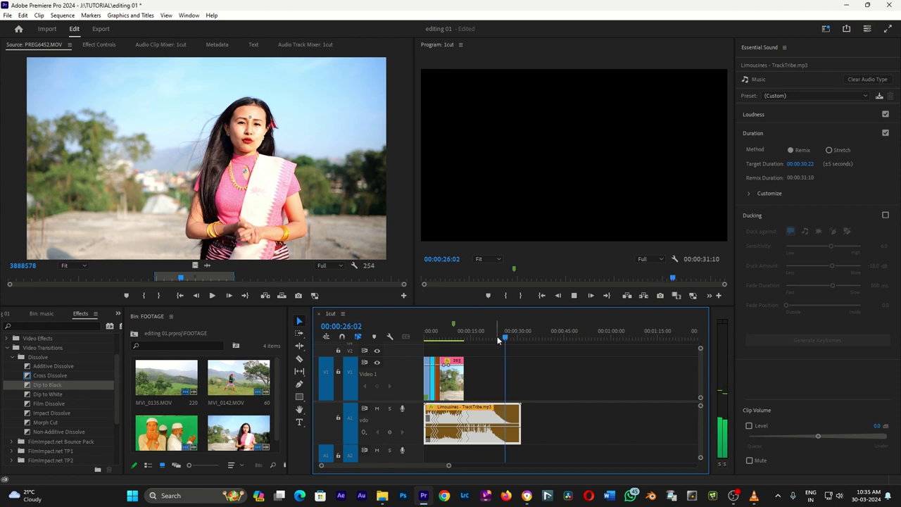
key("=")
mouse_move(497, 339)
left_mouse_down()
mouse_move(479, 338)
mouse_move(514, 339)
left_mouse_up()
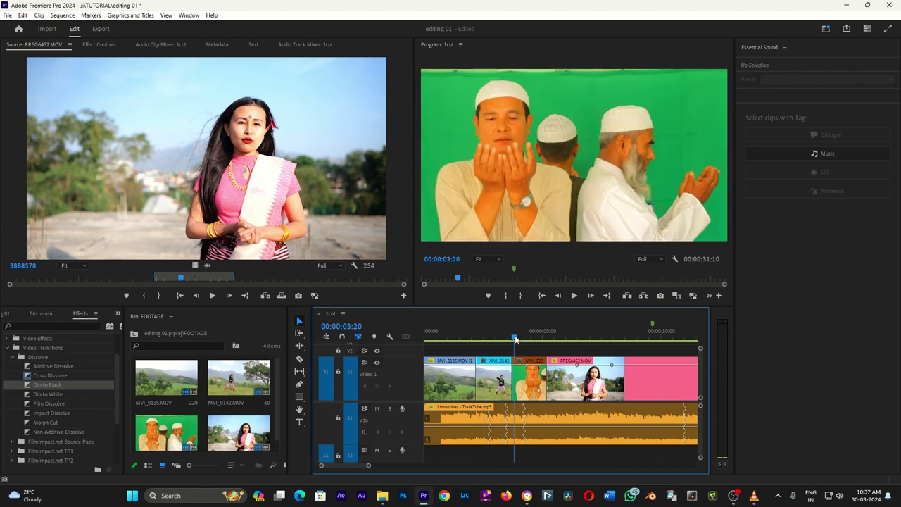
left_click_drag(592, 336, 519, 334)
left_click(536, 333)
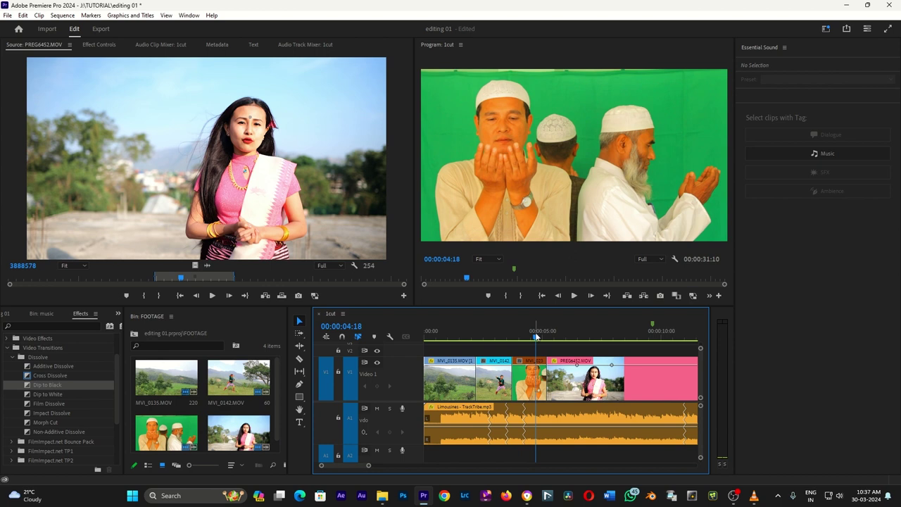
left_click(522, 335)
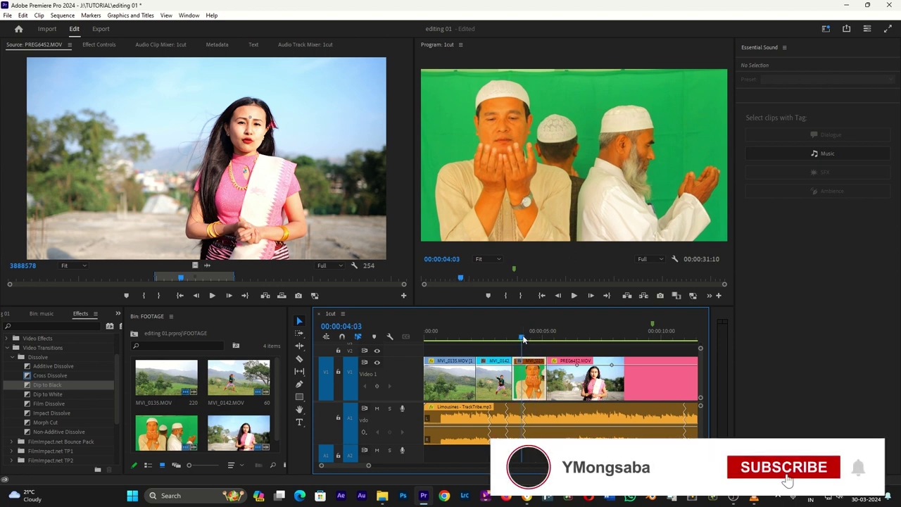
left_click(559, 339)
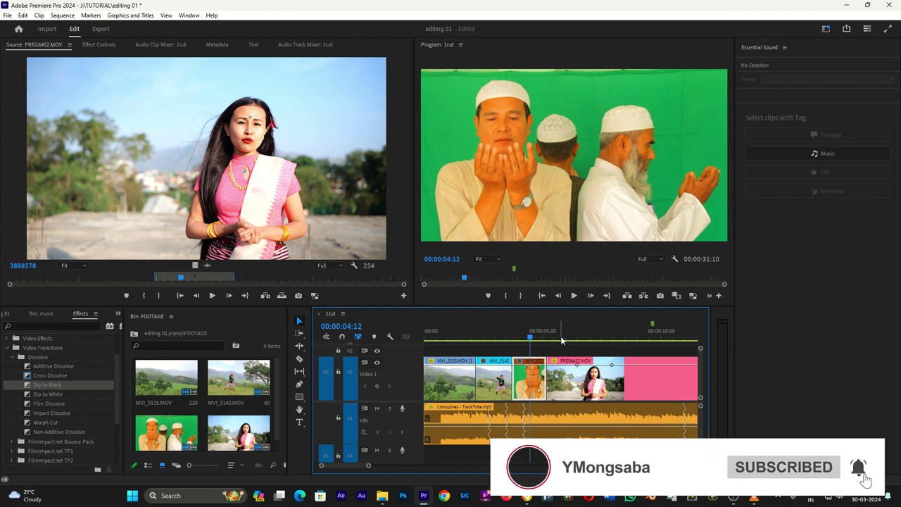